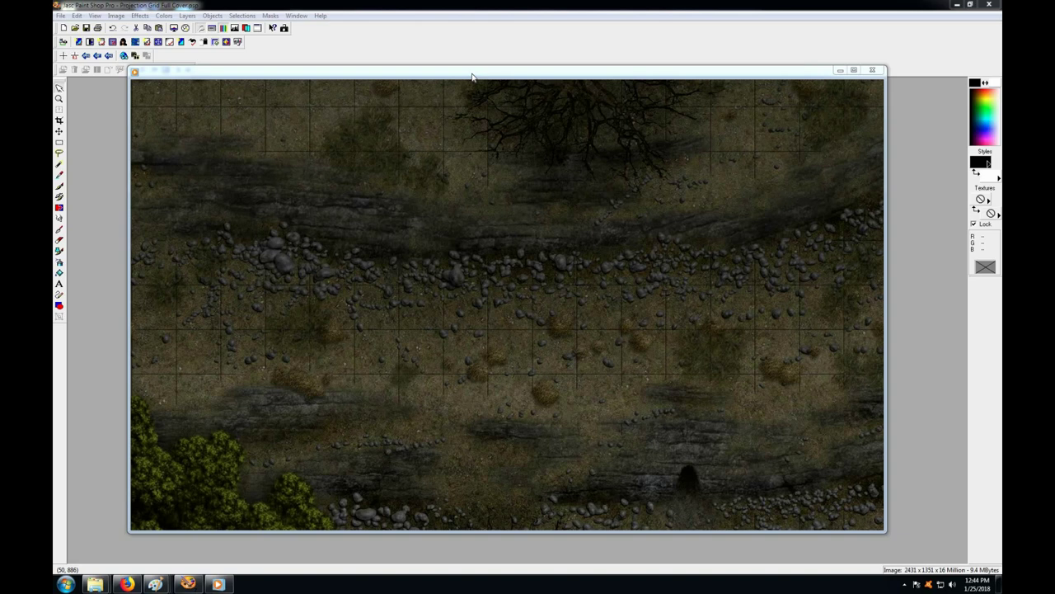
Play the Caves Demo video to examine how the cave map is revealed area by area, and close the player
mouse_move(565, 412)
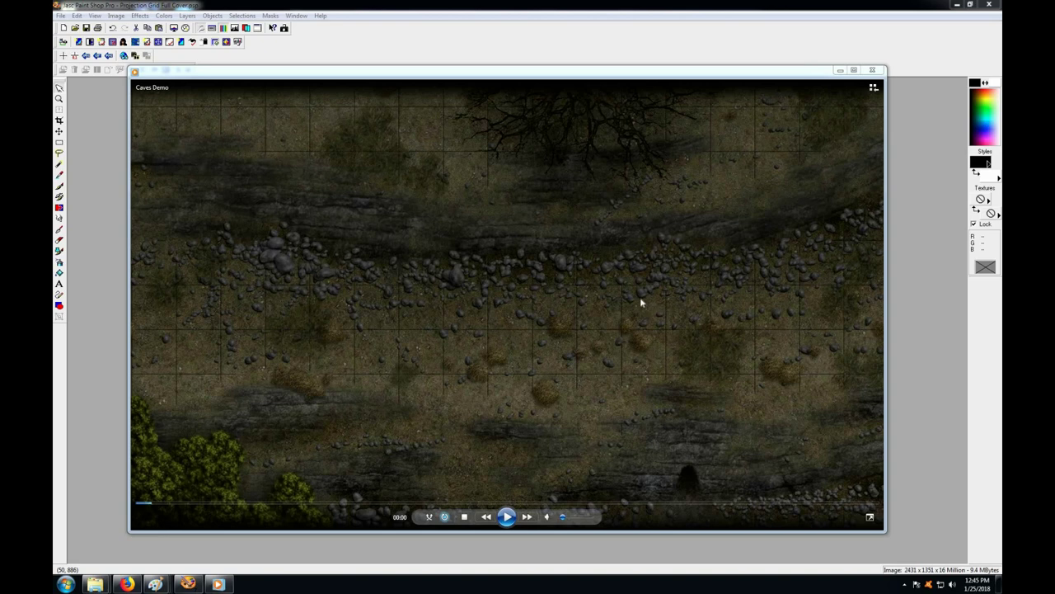
drag(536, 79, 521, 75)
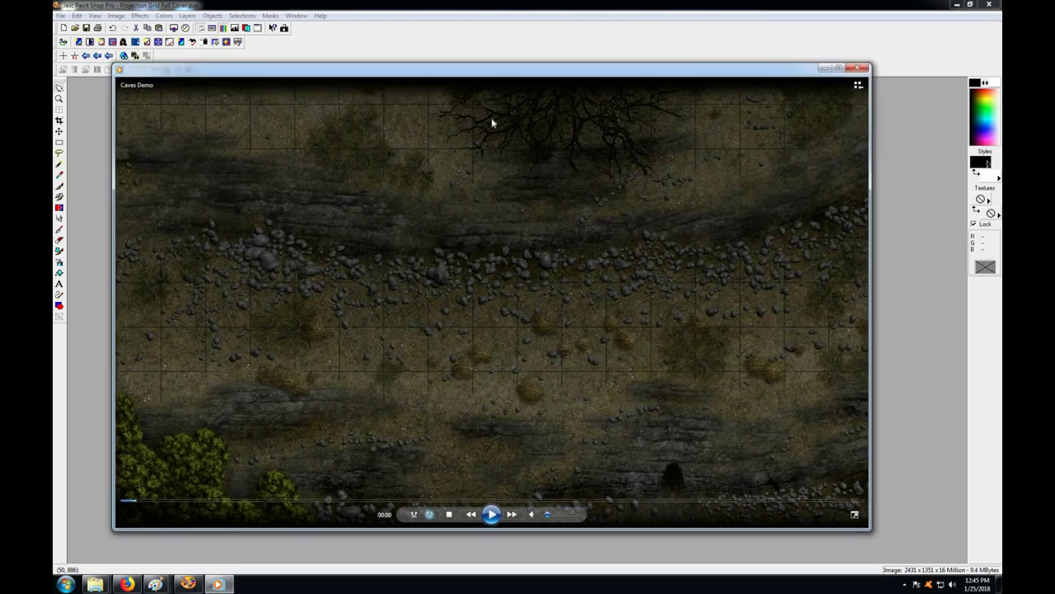
click(491, 515)
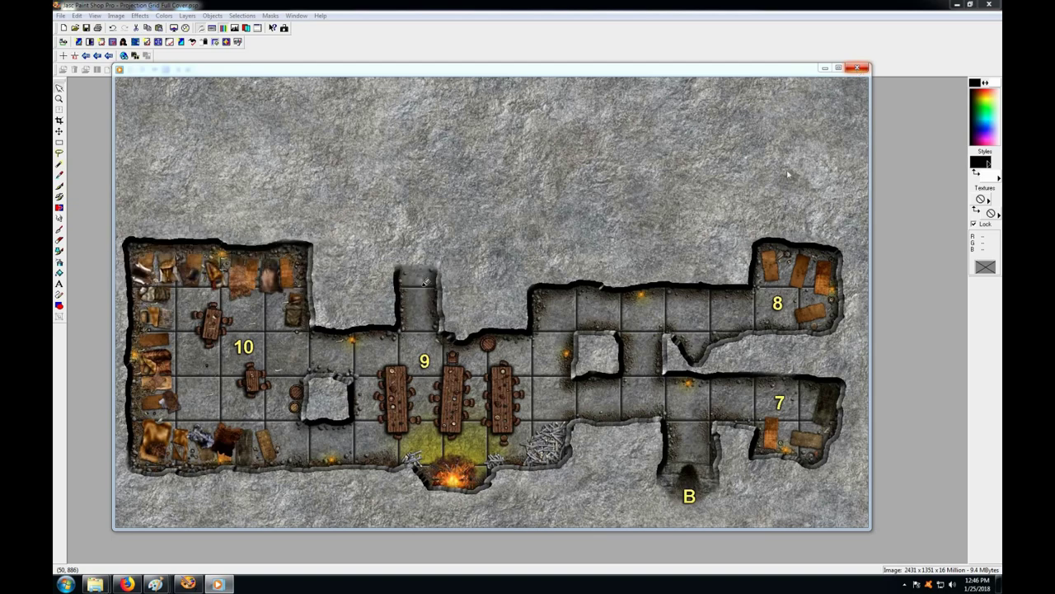
mouse_move(680, 242)
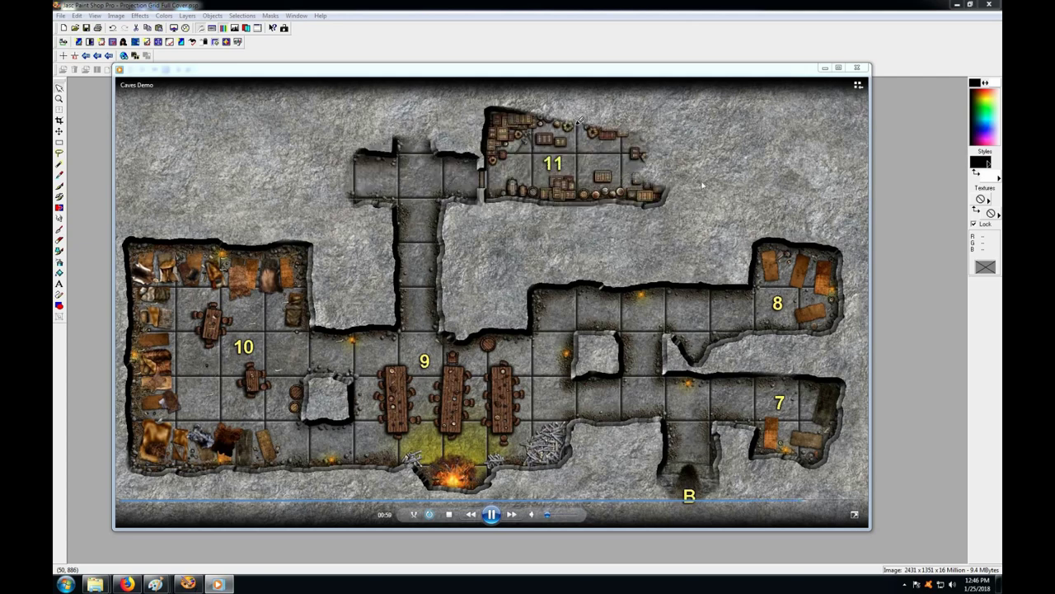
click(856, 66)
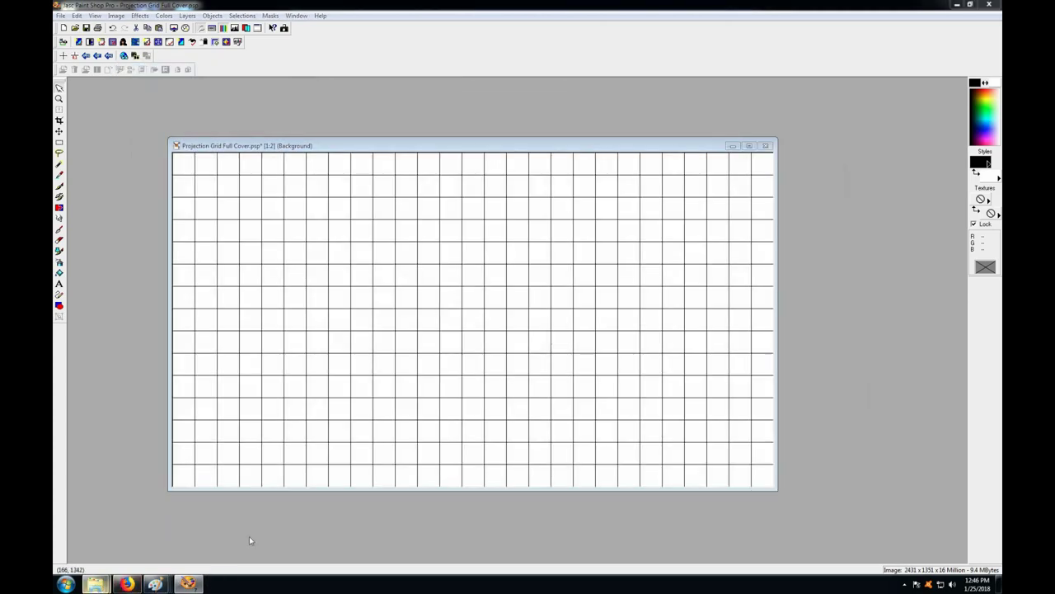
Play Final Demo.wmv from the Projection map tutorial folder full-window to examine the layered map reveal, and put the player and folder away
key(alt+Tab)
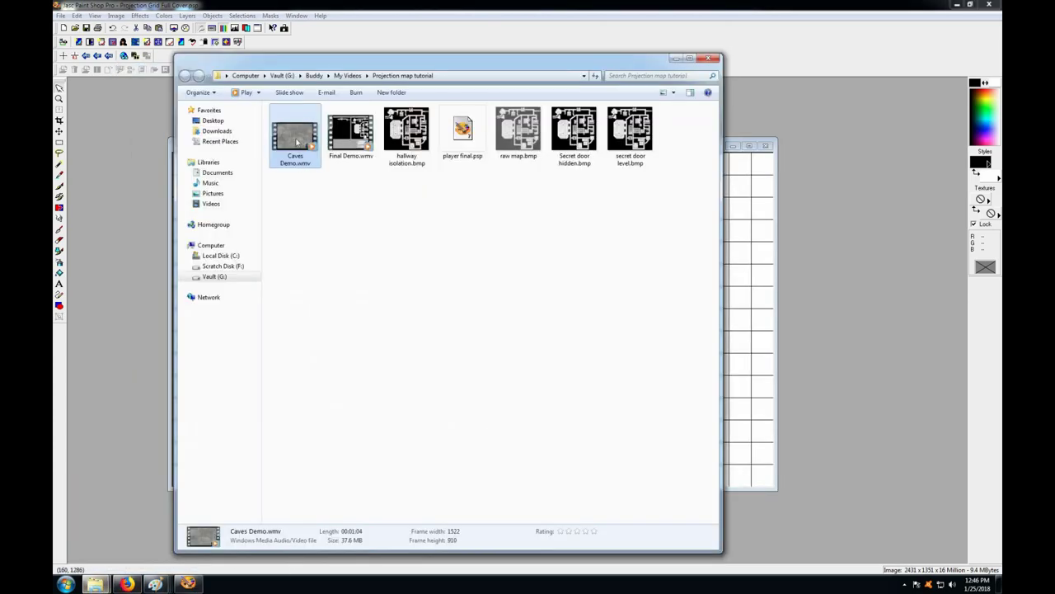
double_click(353, 128)
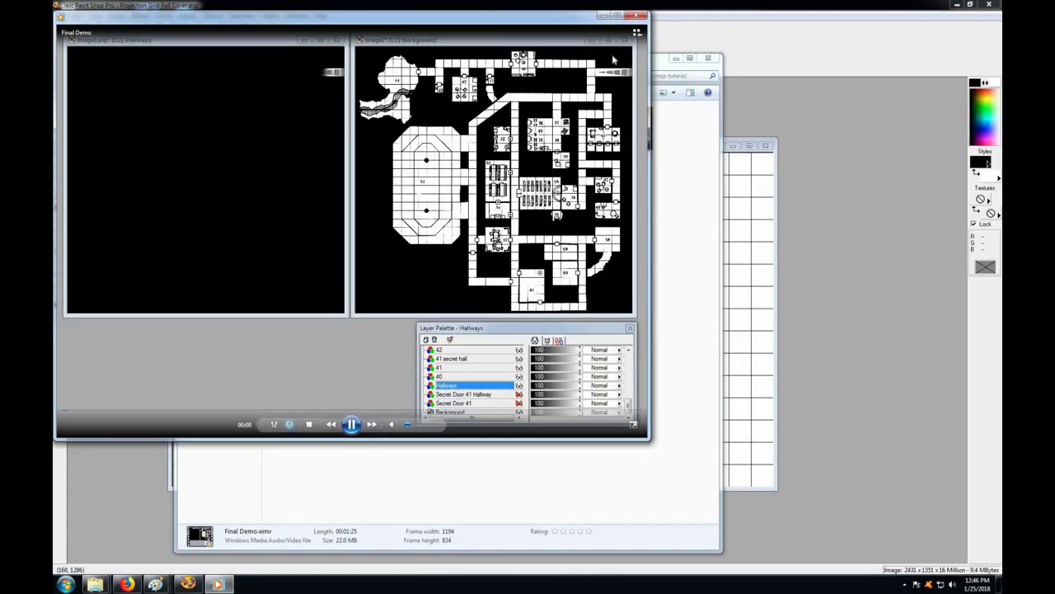
click(617, 15)
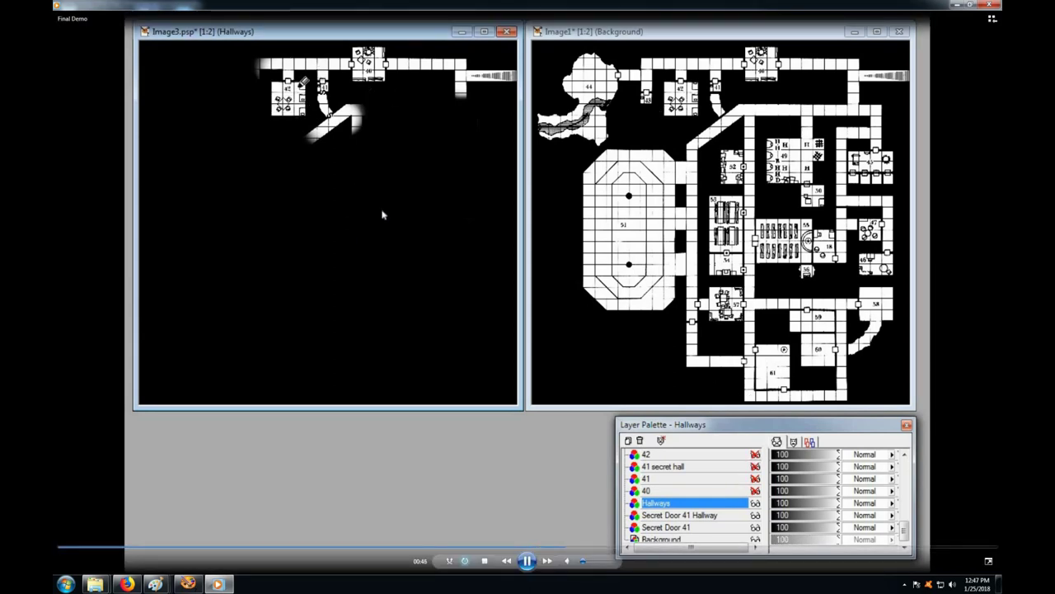
click(991, 7)
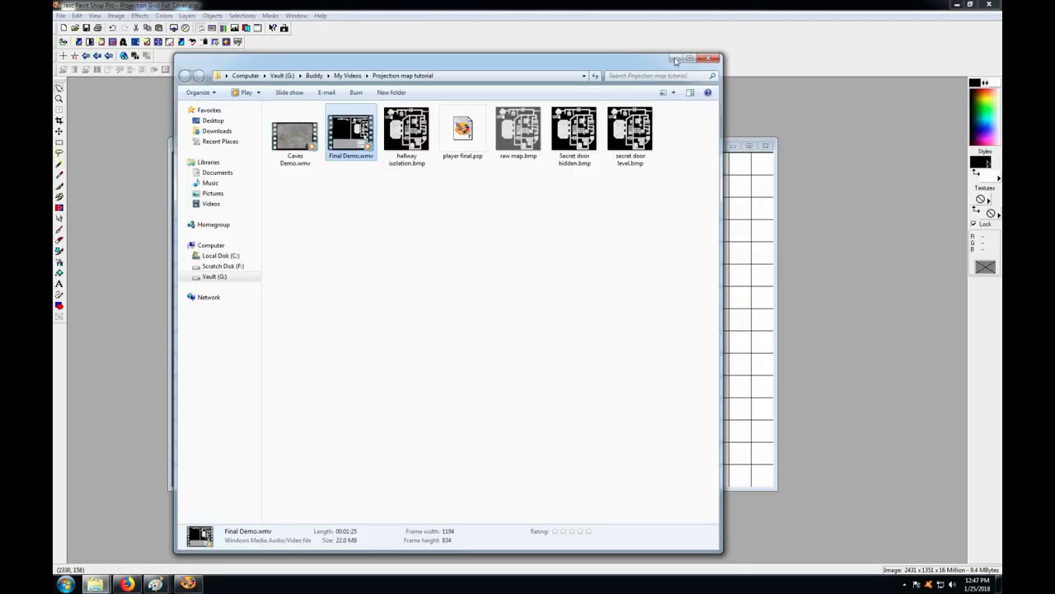
click(675, 59)
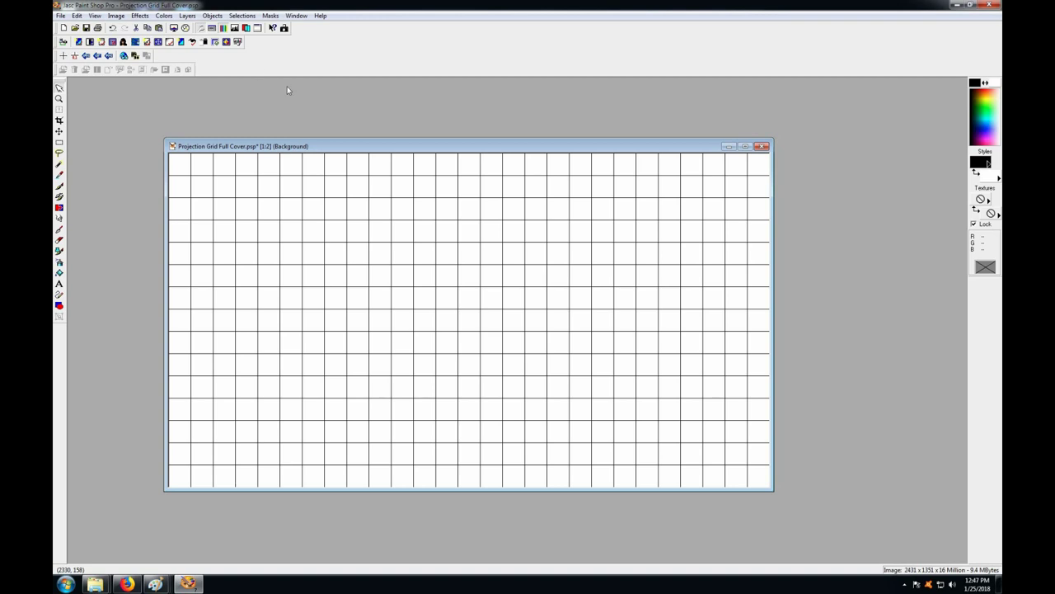
drag(361, 146, 407, 154)
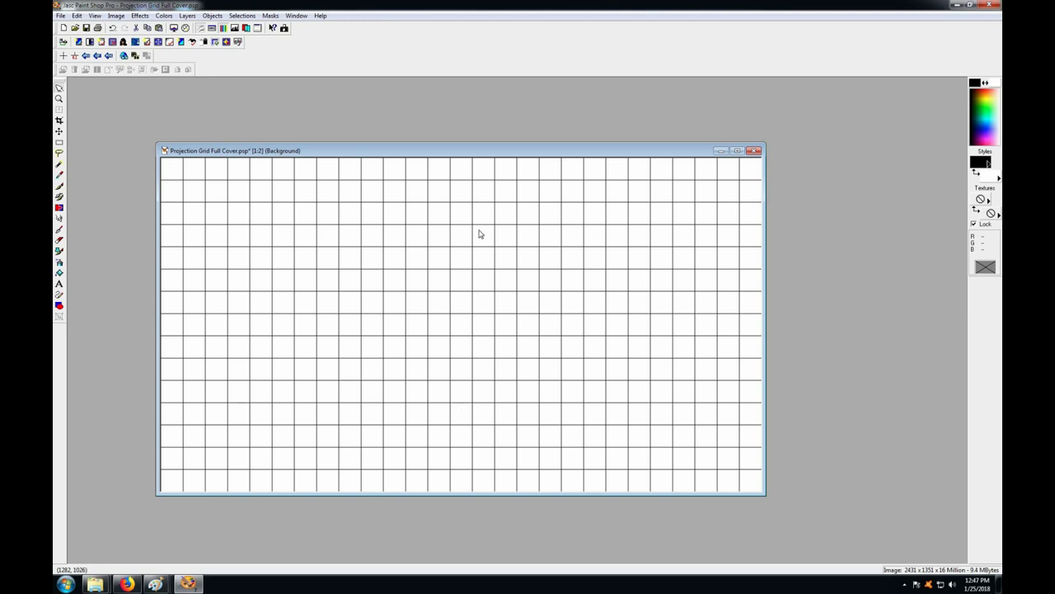
drag(524, 156, 532, 162)
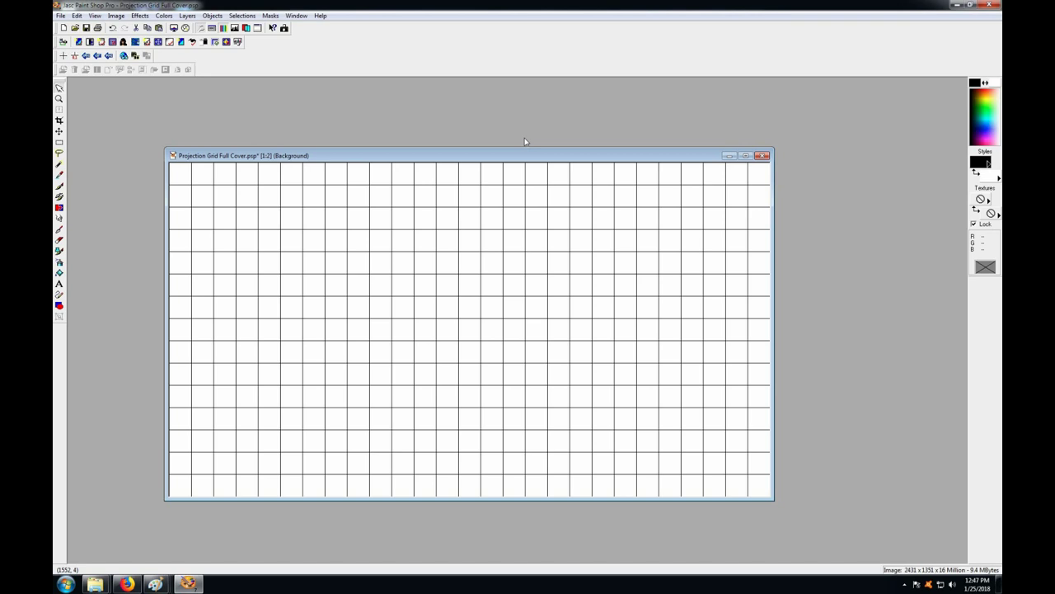
drag(507, 160, 506, 159)
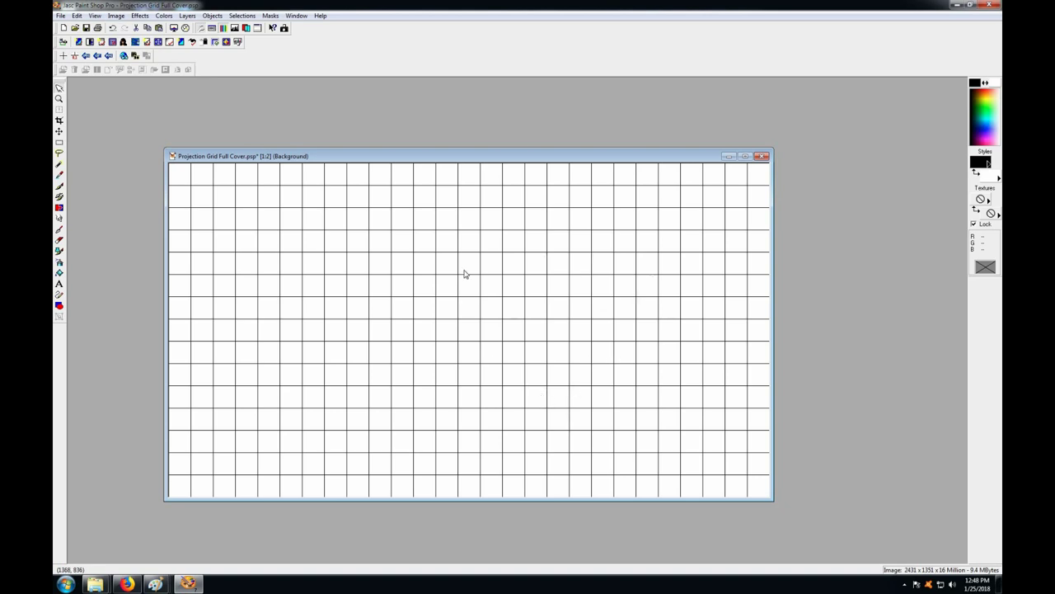
mouse_move(482, 159)
mouse_down()
mouse_move(526, 158)
mouse_move(480, 156)
mouse_up()
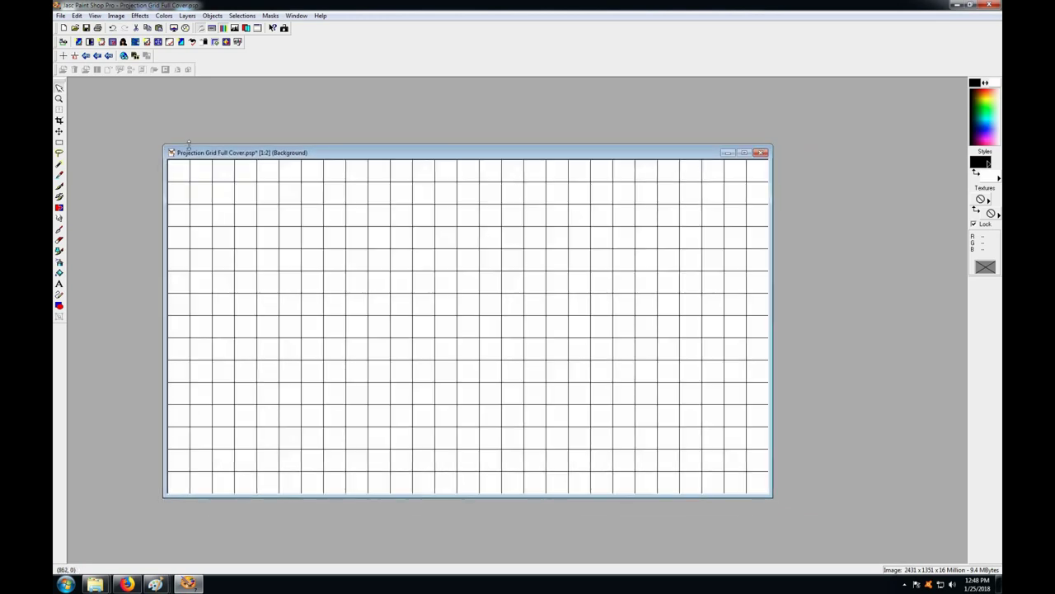
drag(263, 158, 270, 164)
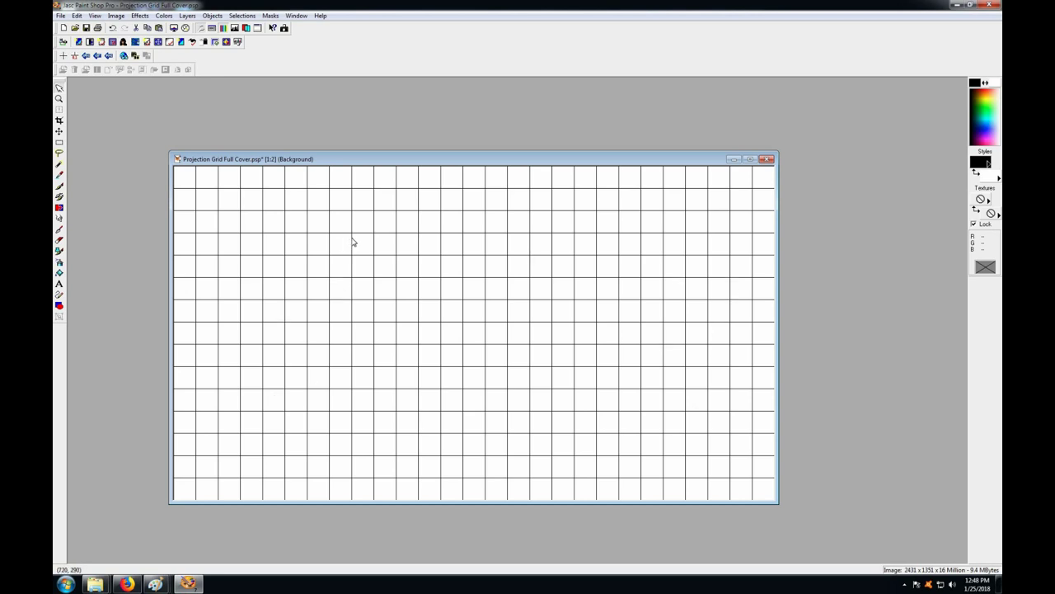
drag(434, 160, 425, 152)
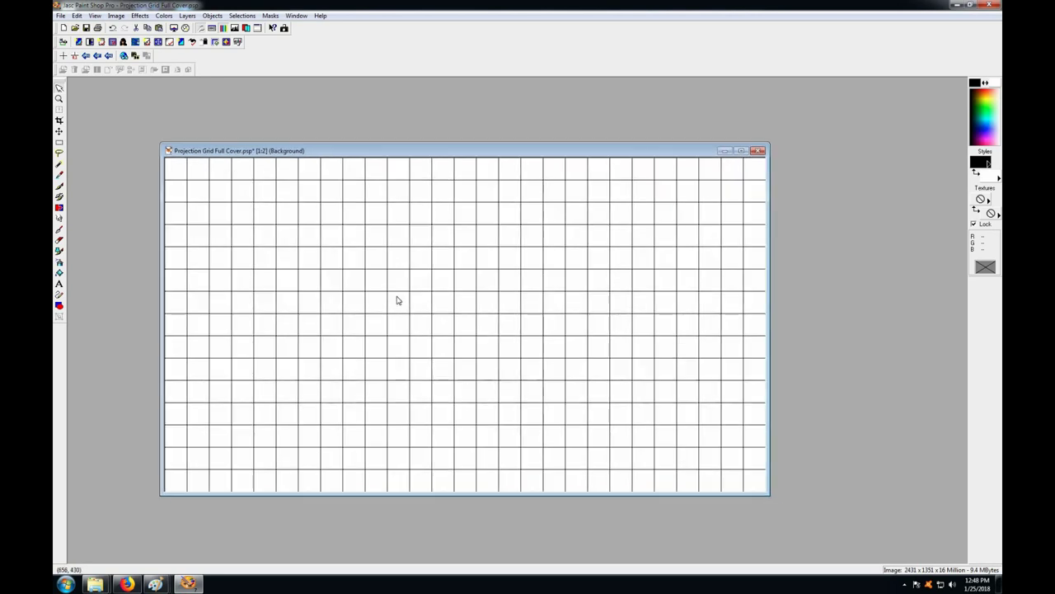
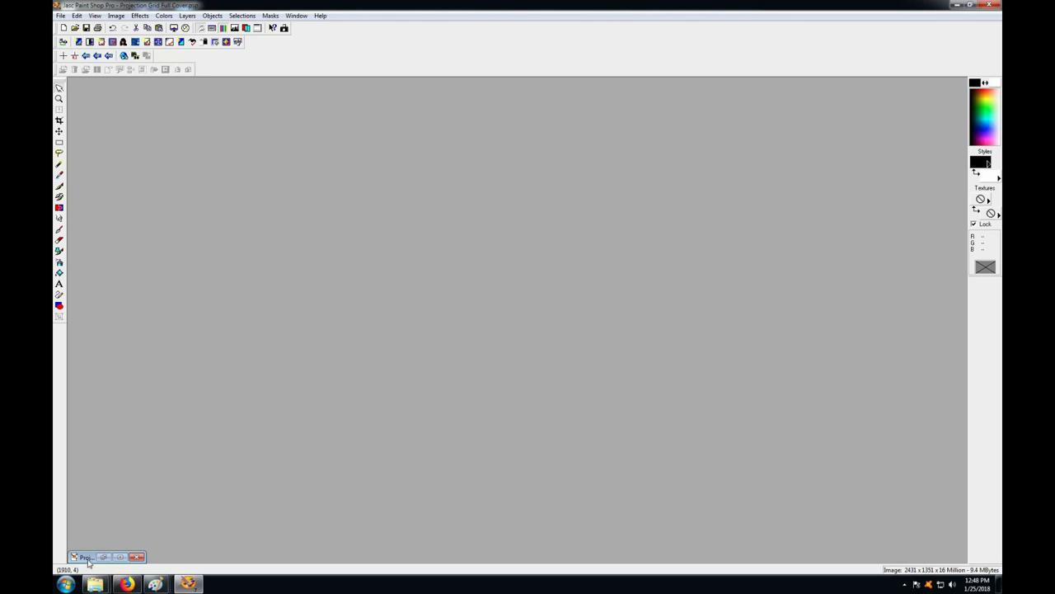
Close the Projection Grid Full Cover.psp image
click(136, 557)
click(540, 313)
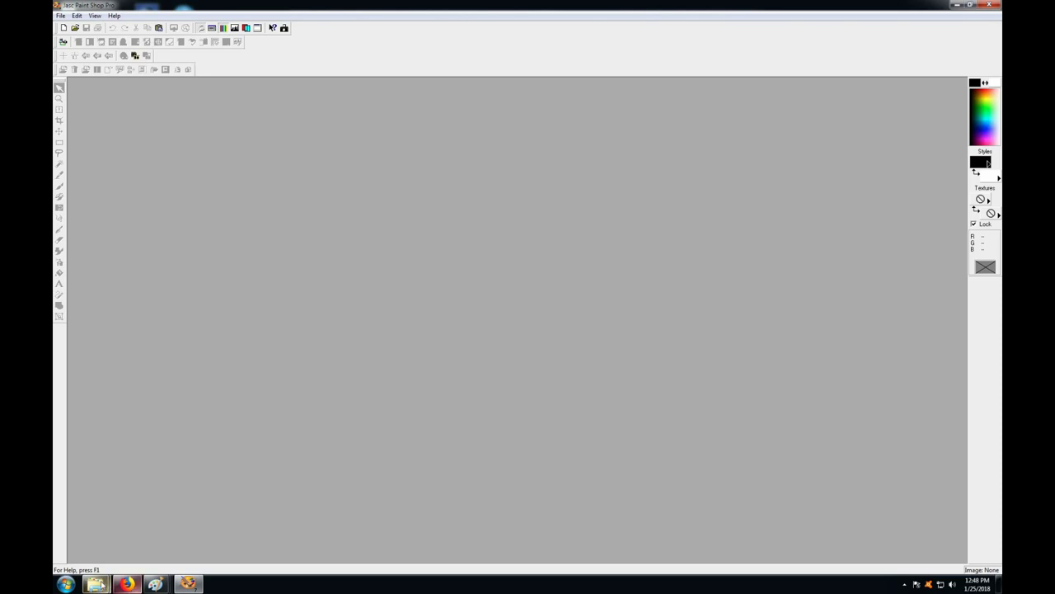
Switch to raw map.bmp in Paint, select the entire map and copy it
mouse_move(157, 586)
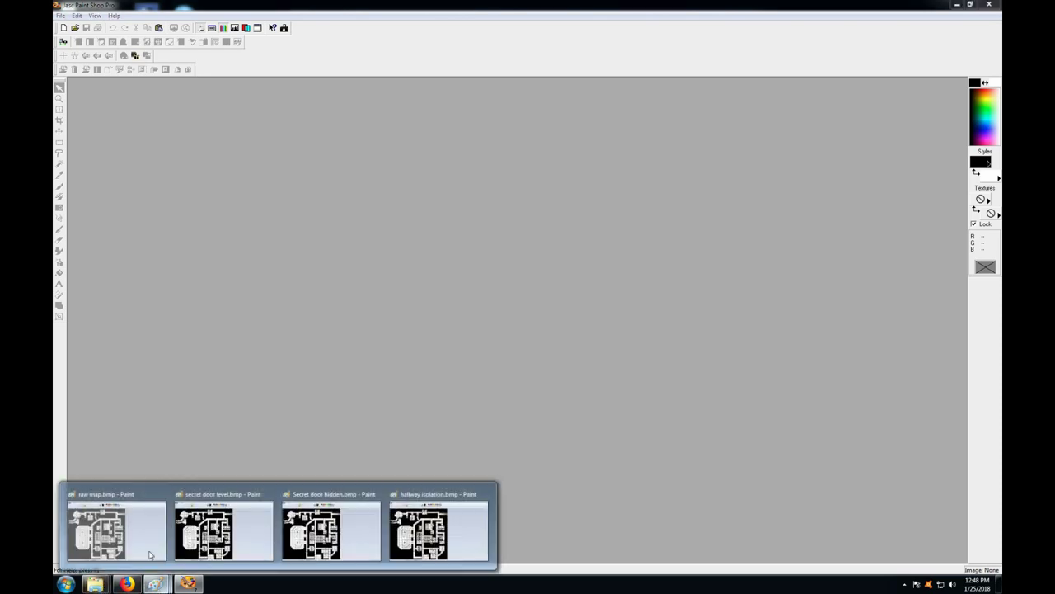
click(123, 536)
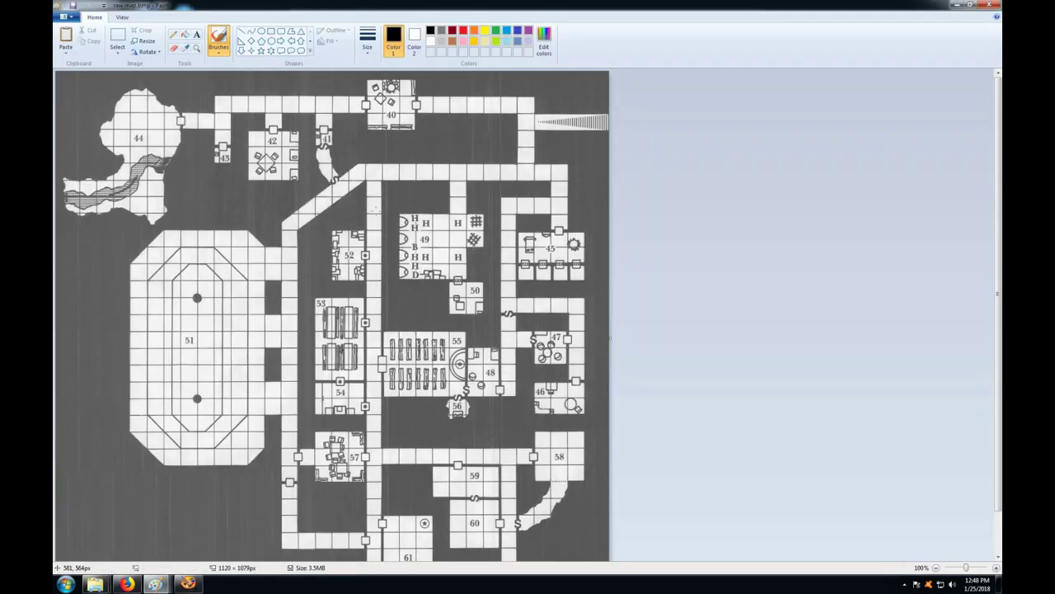
click(117, 37)
right_click(160, 124)
click(188, 174)
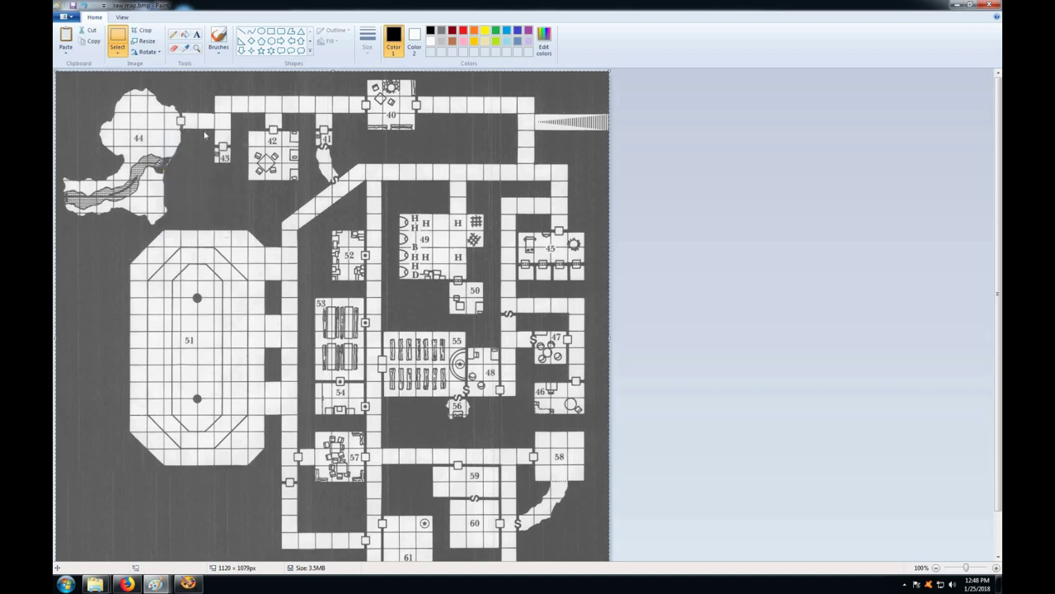
right_click(205, 130)
click(226, 149)
Switch back to Paint Shop Pro and paste the copied map as a new image
click(188, 583)
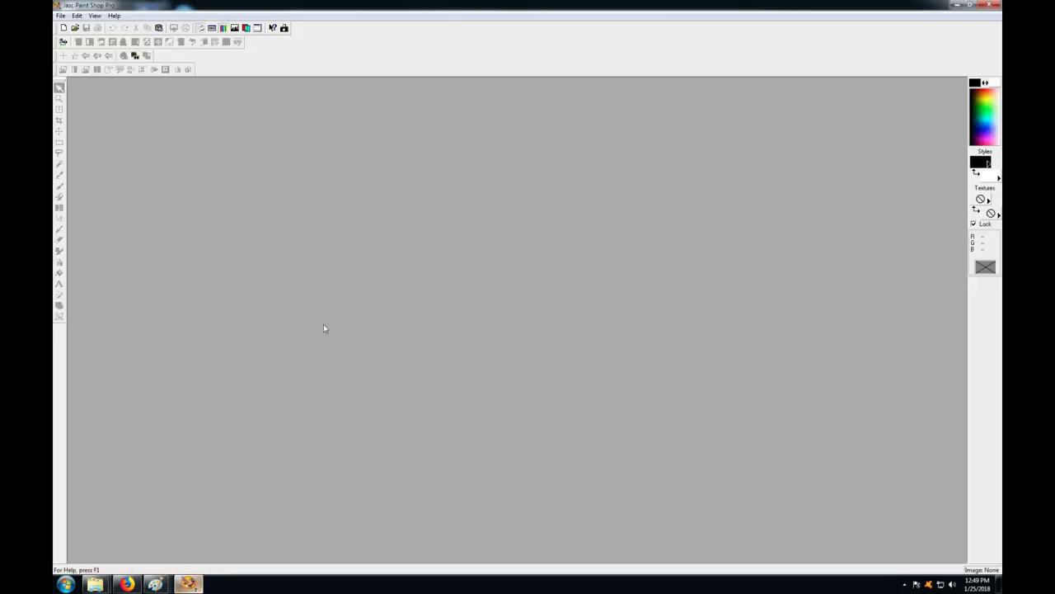
right_click(367, 228)
click(388, 231)
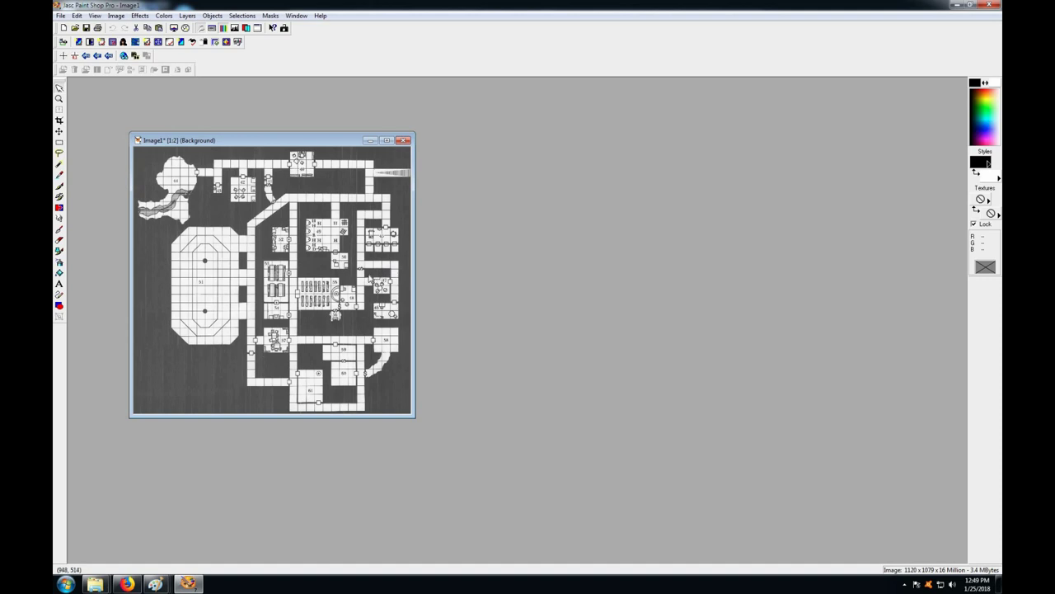
drag(322, 142, 310, 147)
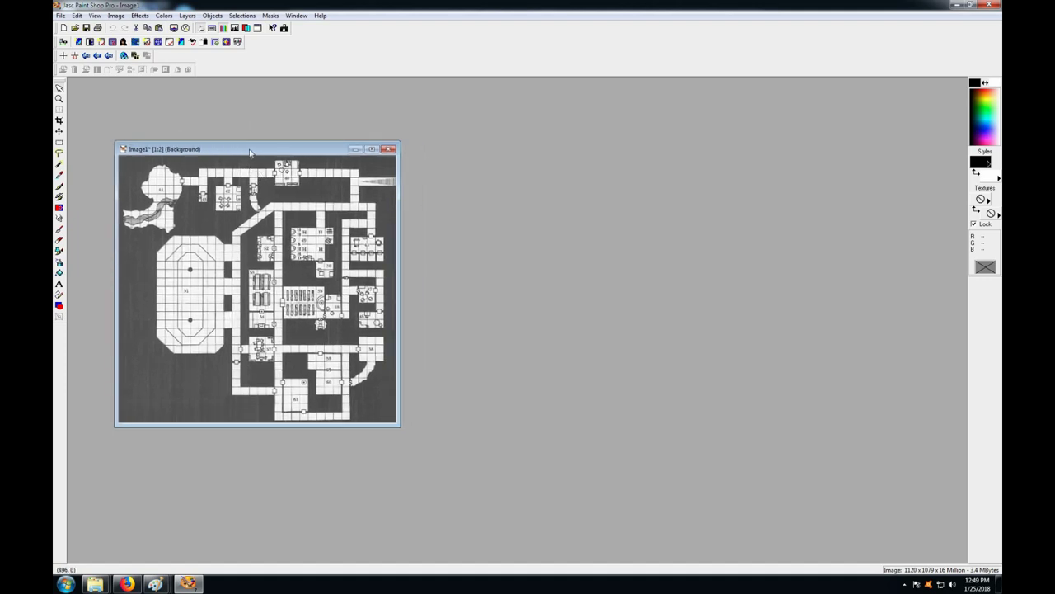
drag(254, 153, 239, 155)
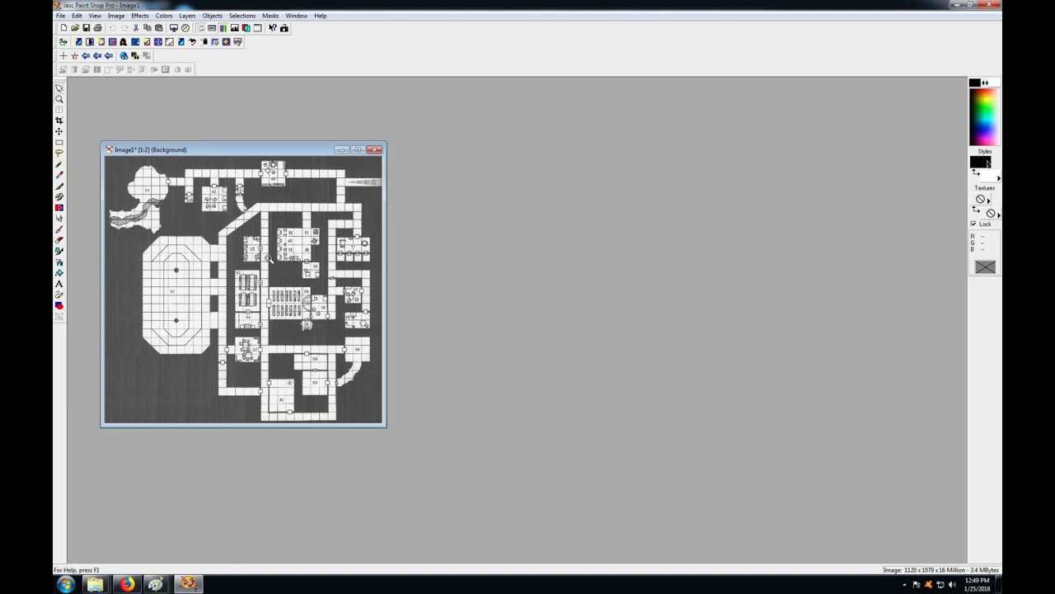
click(359, 315)
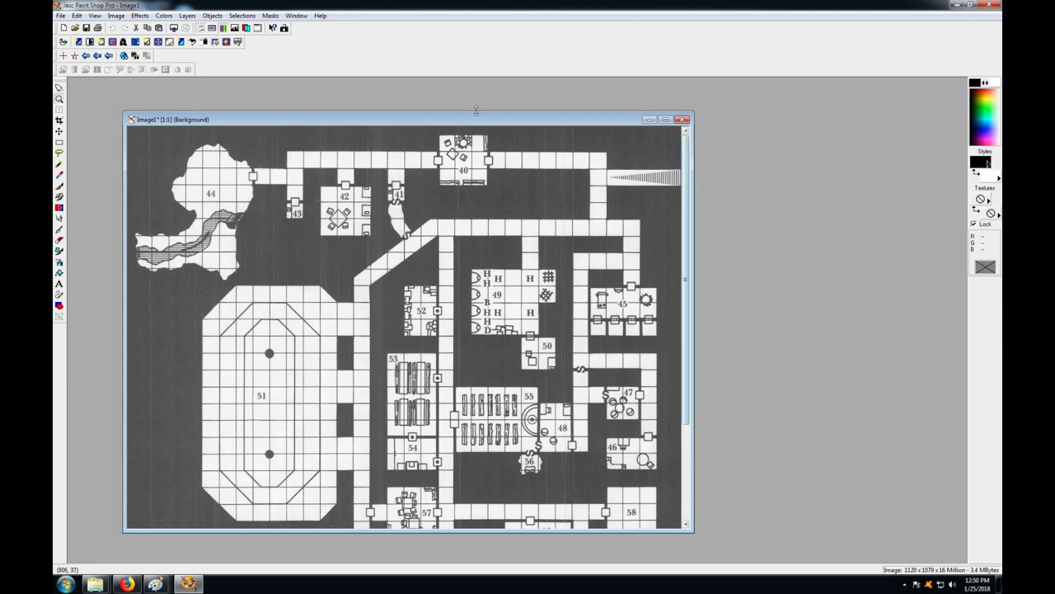
drag(487, 122, 463, 121)
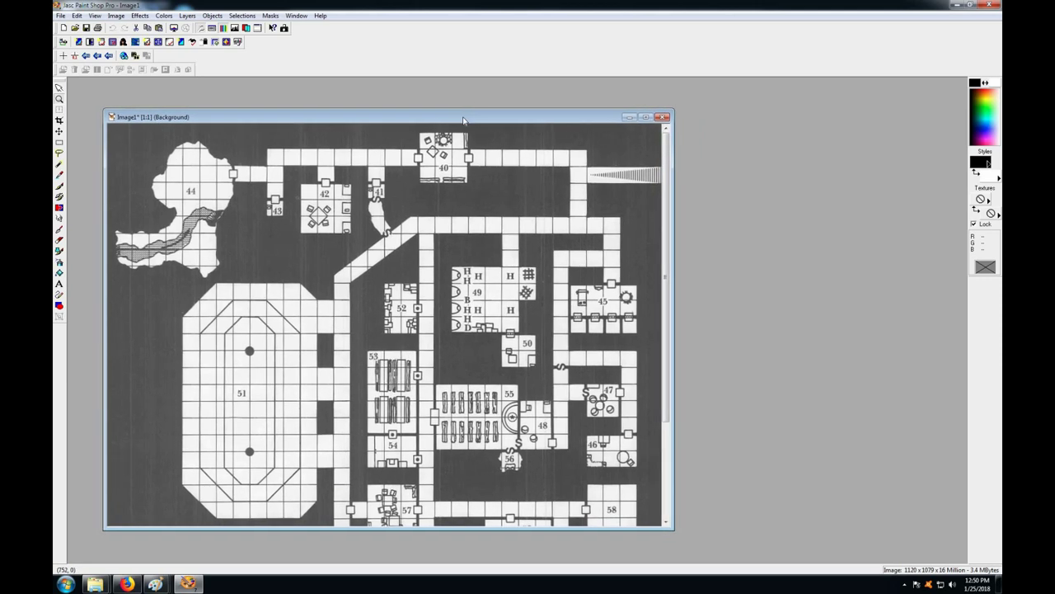
drag(463, 121, 473, 121)
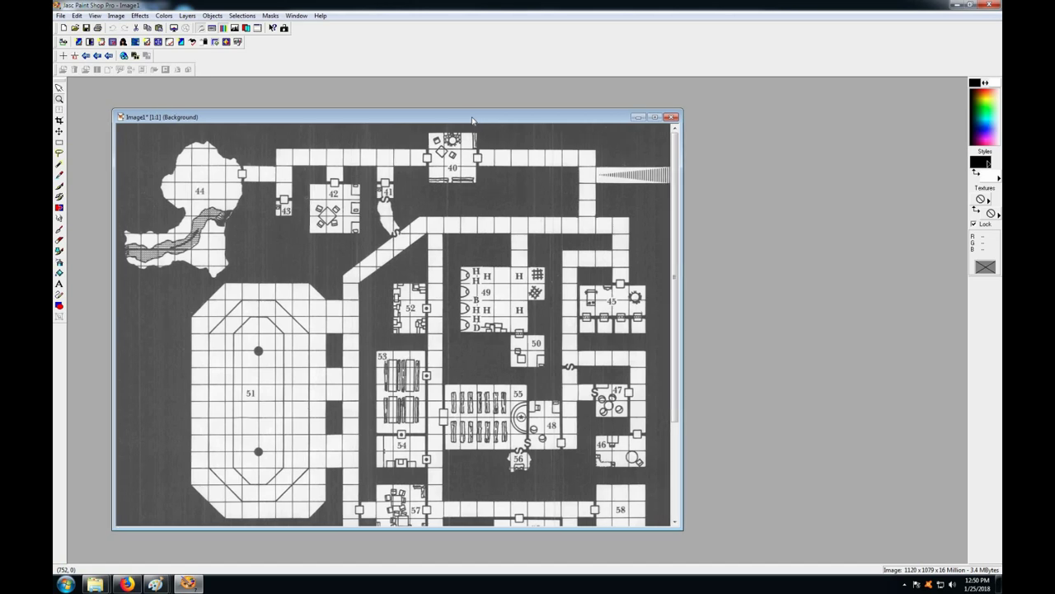
drag(465, 120, 446, 122)
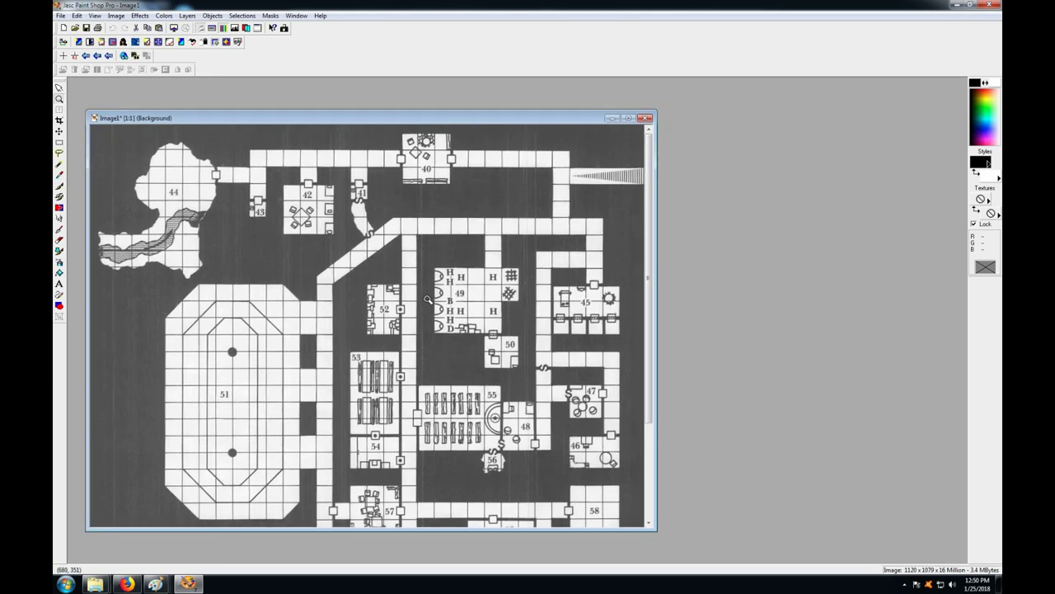
mouse_move(305, 123)
mouse_down()
mouse_move(316, 124)
mouse_move(307, 124)
mouse_up()
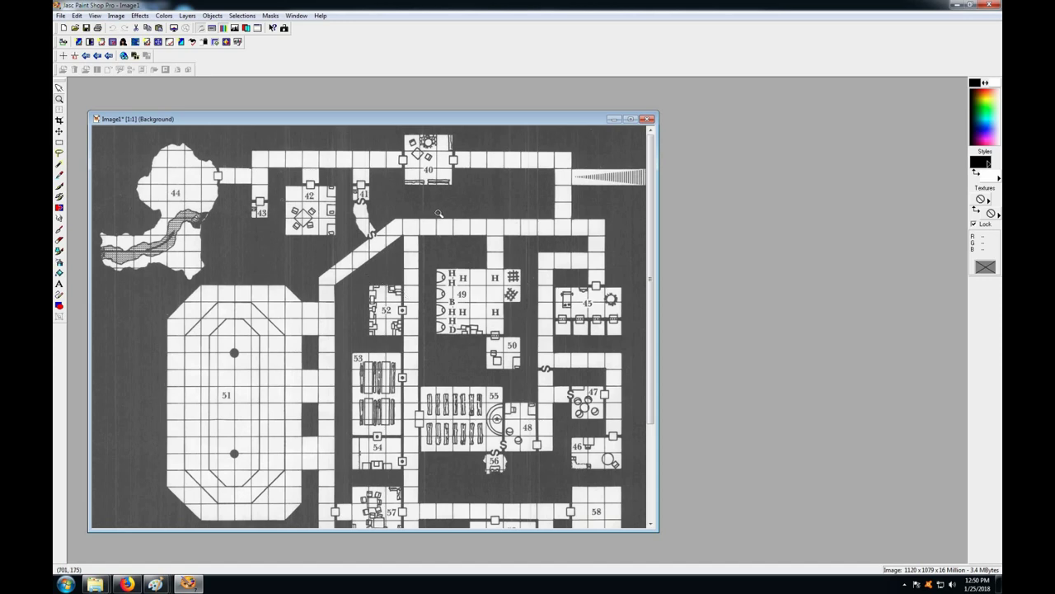
drag(348, 122, 339, 113)
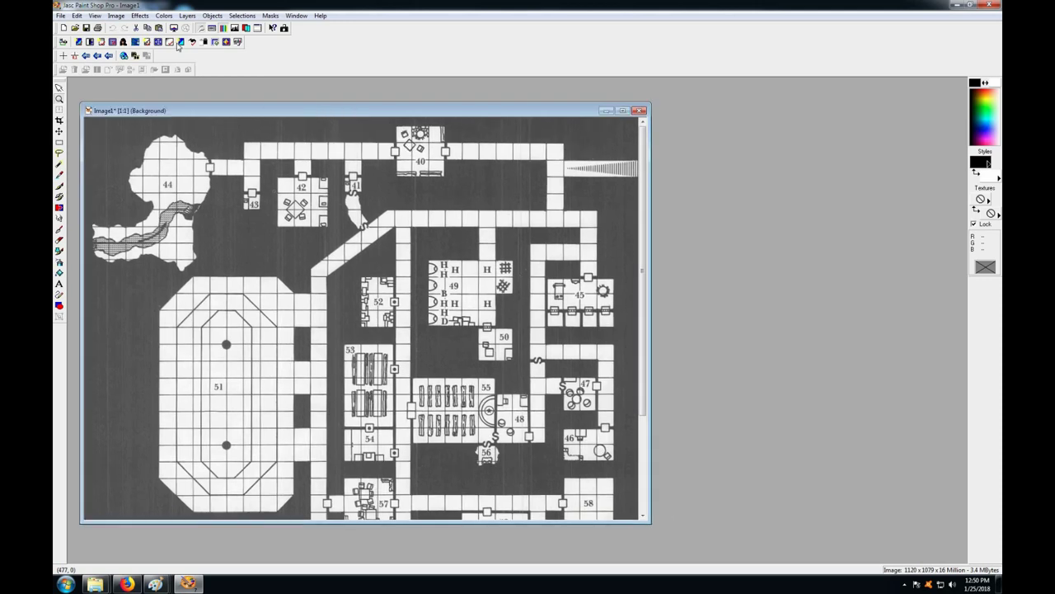
Apply a Brightness/Contrast adjustment to the pasted map with the contrast at 50%
click(165, 17)
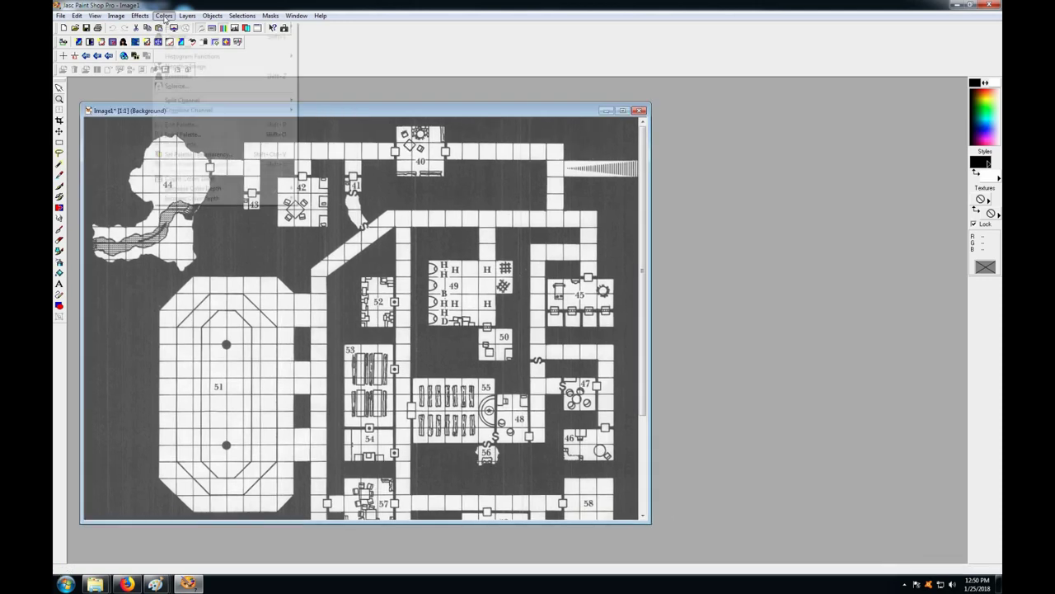
click(369, 114)
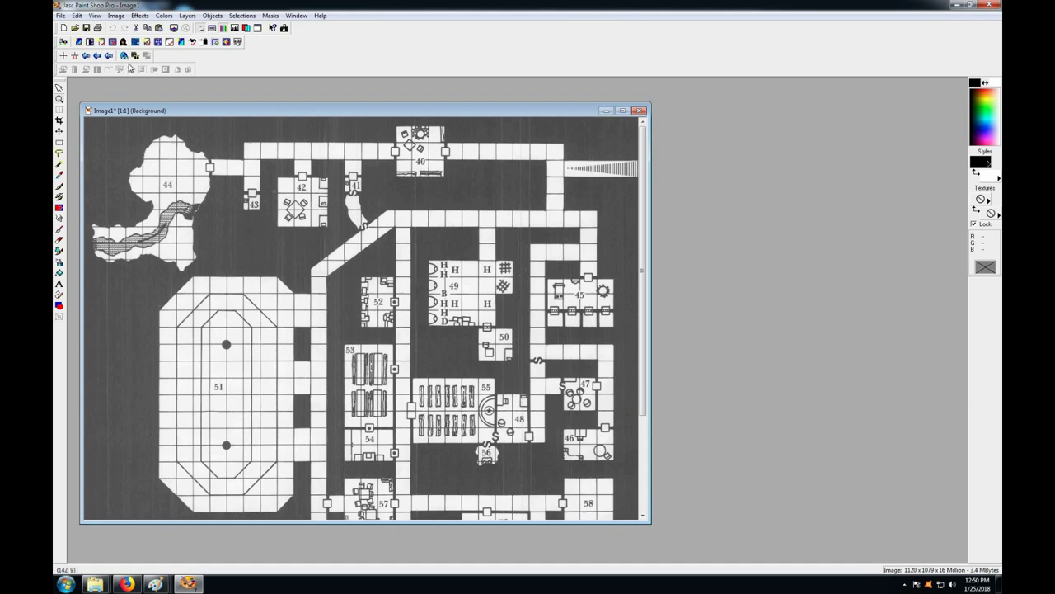
click(164, 16)
mouse_move(169, 27)
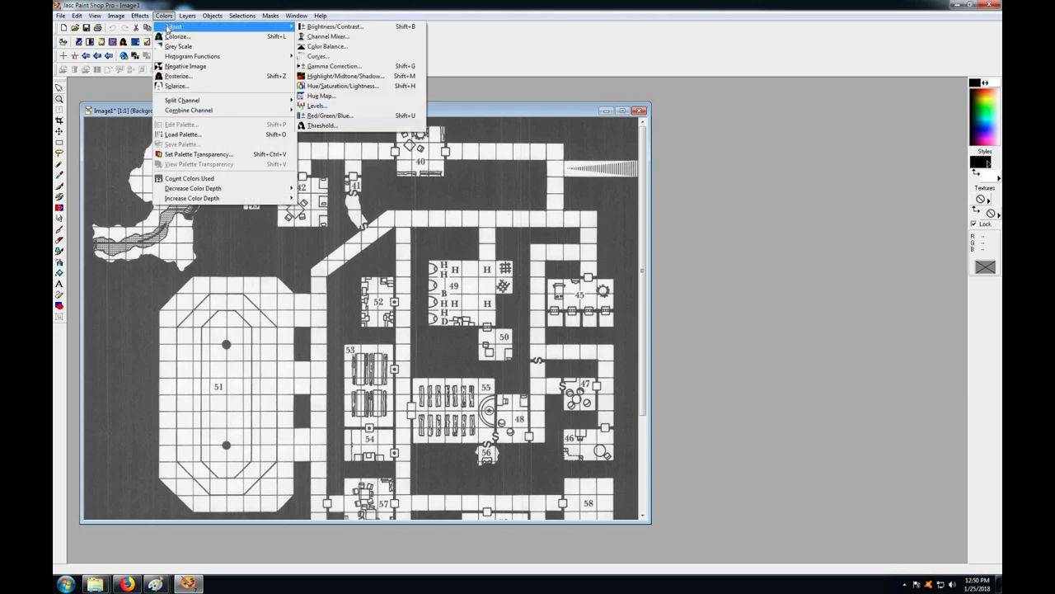
click(330, 27)
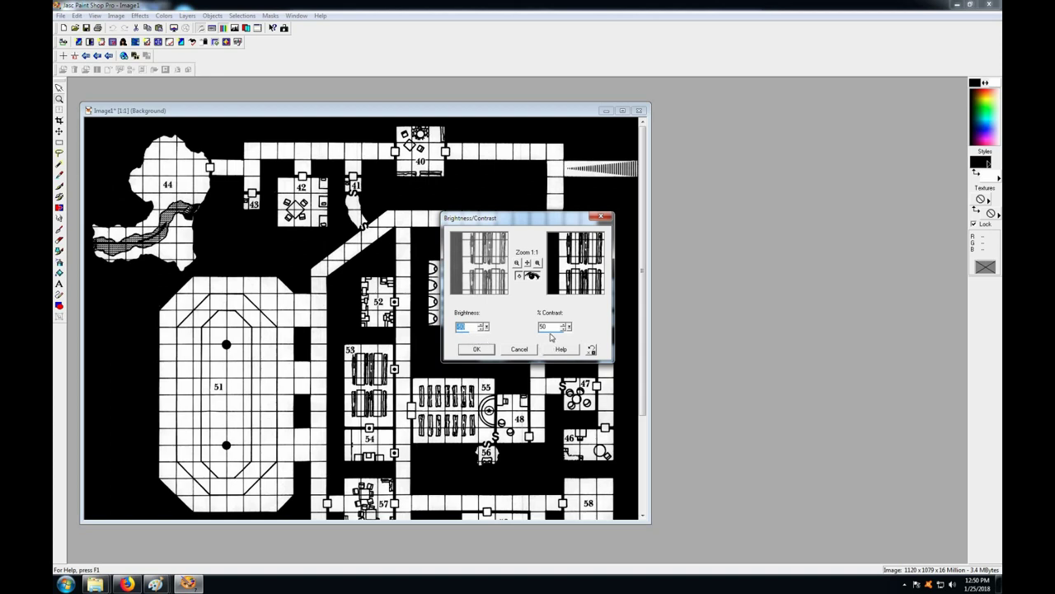
click(481, 350)
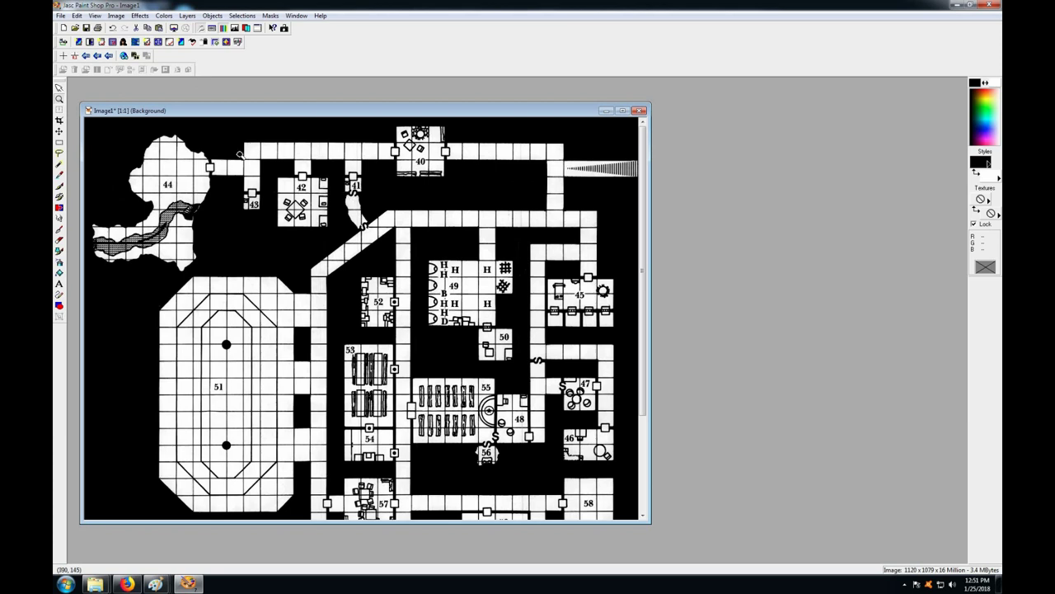
Apply a second Brightness/Contrast adjustment to the map with brightness 3 and contrast 50%
click(164, 15)
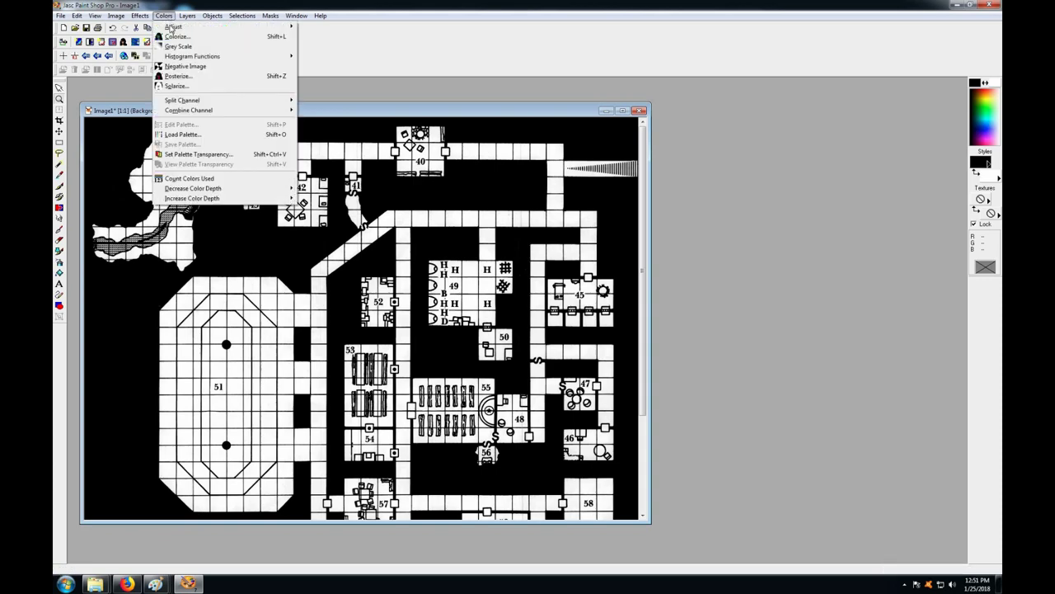
mouse_move(170, 29)
click(322, 28)
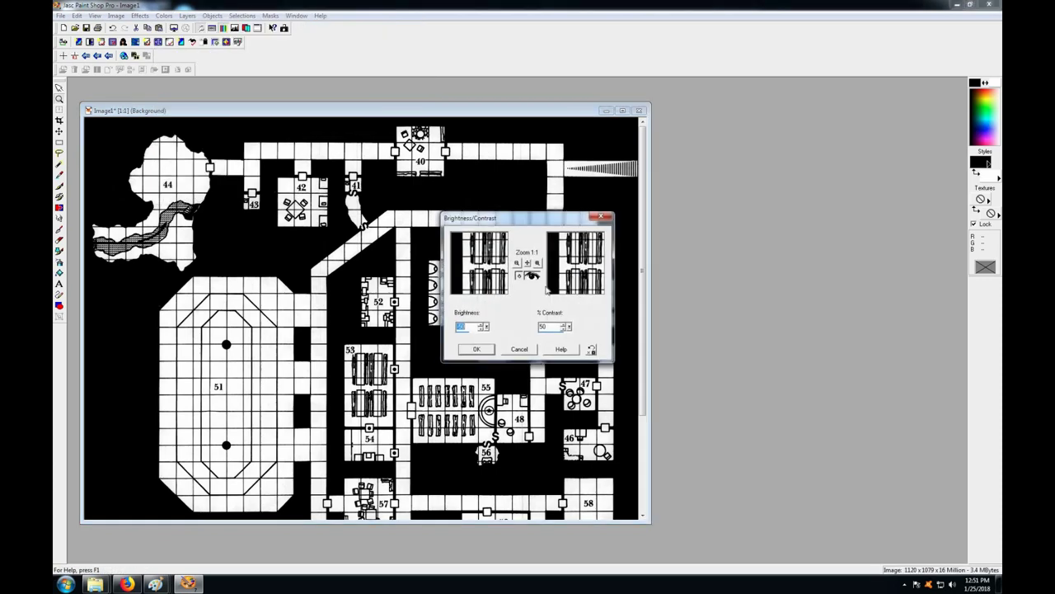
drag(487, 327, 532, 281)
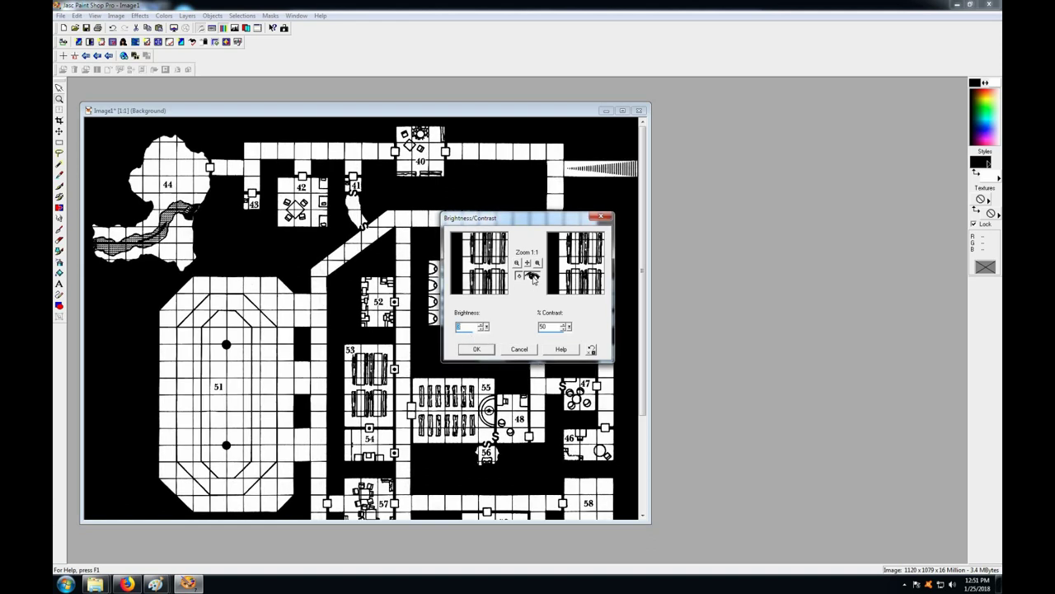
text(3)
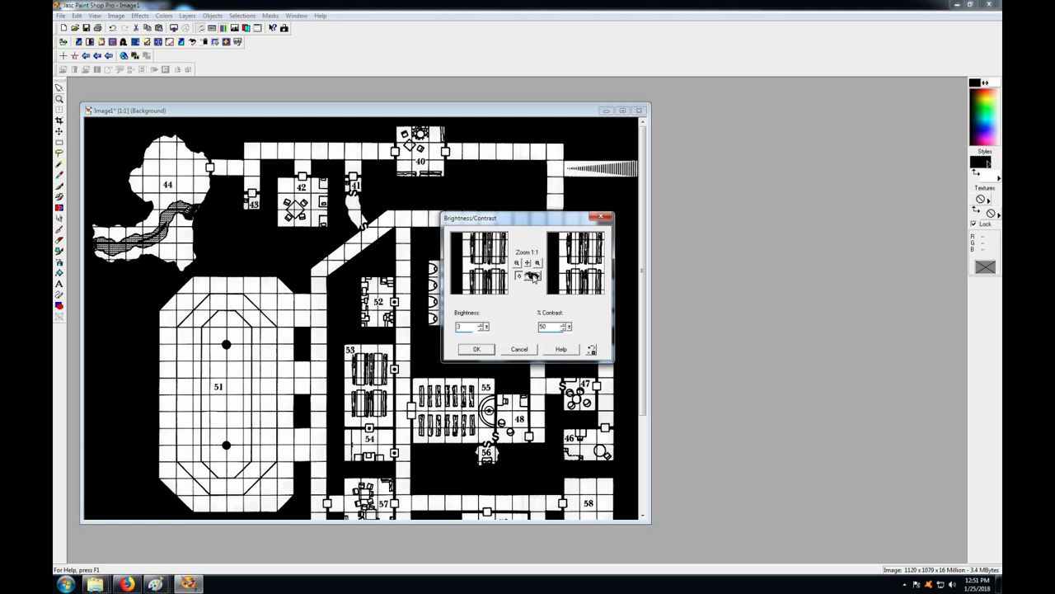
click(474, 350)
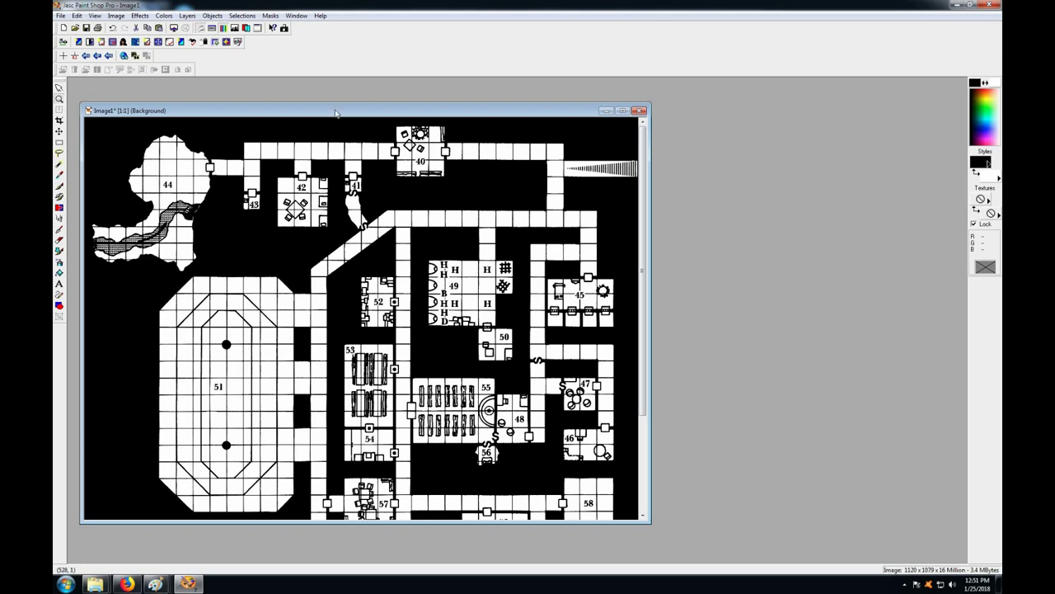
Show the Tool Options Palette and the Layer Palette, and reposition the map window in the workspace
drag(336, 113, 334, 104)
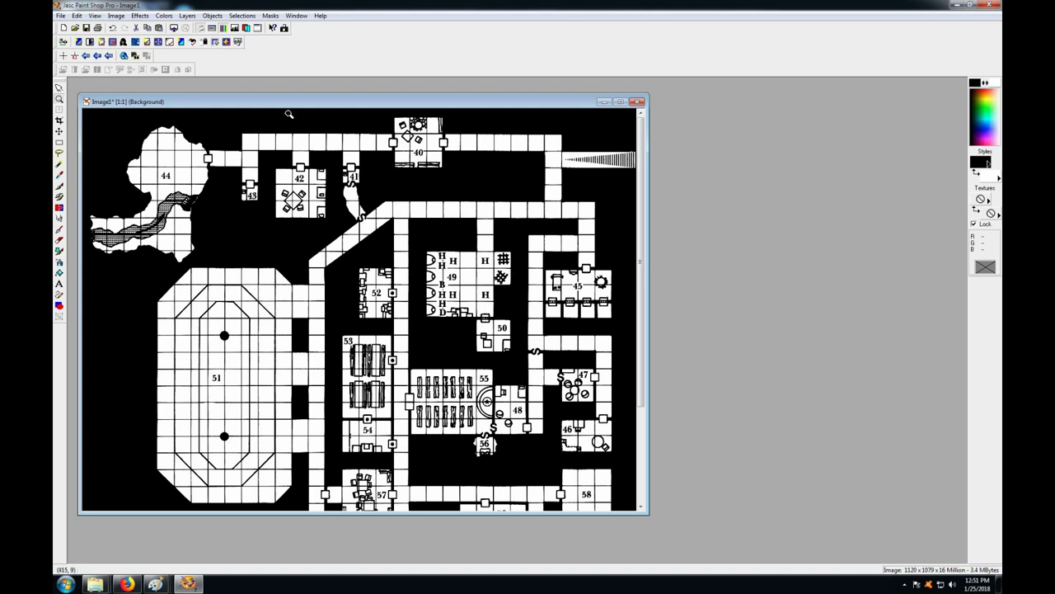
drag(266, 105, 251, 108)
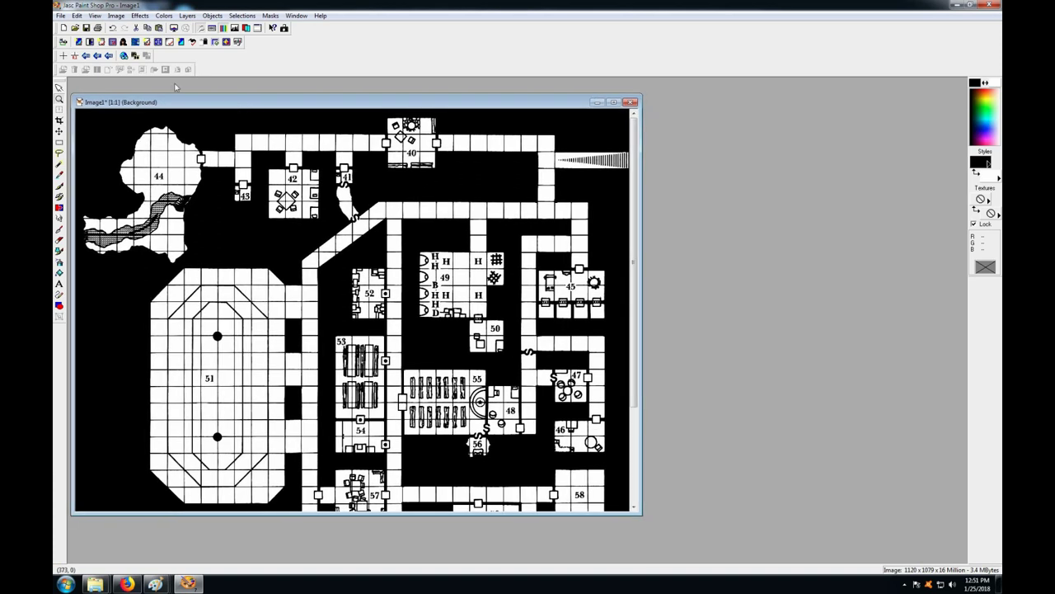
click(96, 16)
click(115, 179)
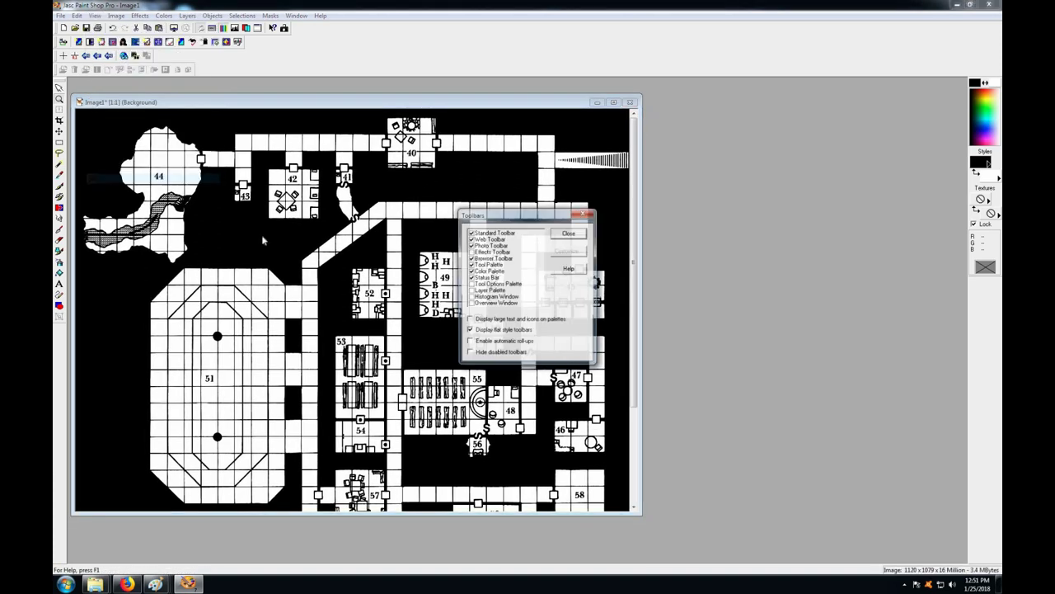
click(471, 284)
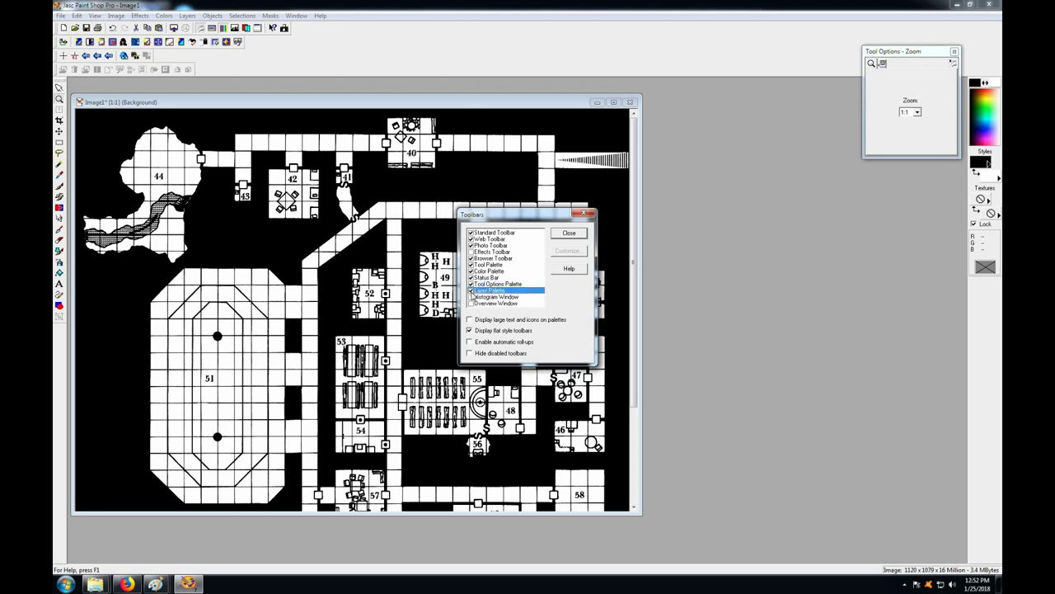
click(471, 290)
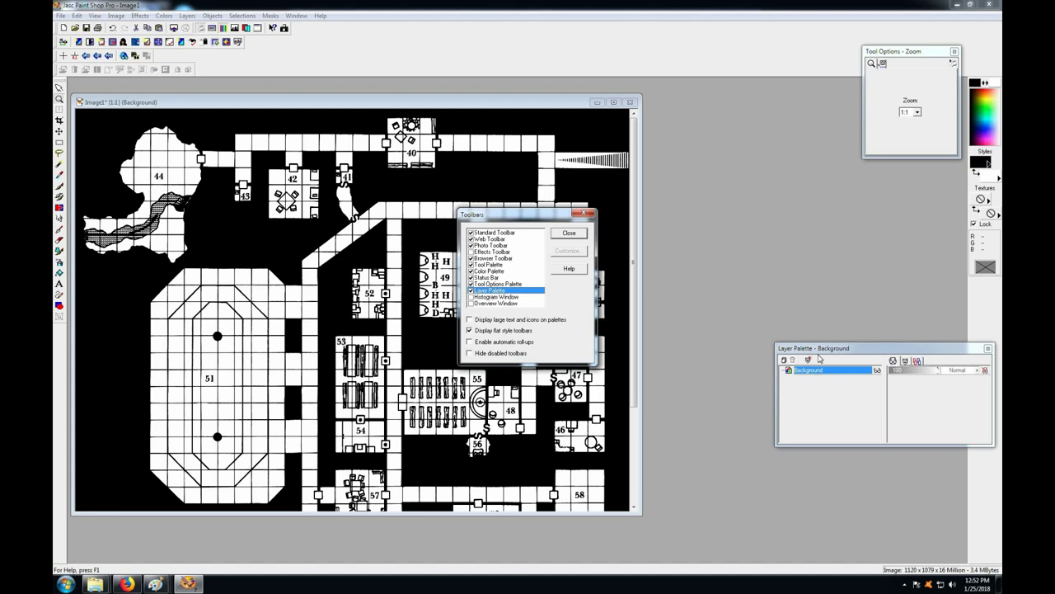
click(569, 233)
drag(399, 104, 413, 104)
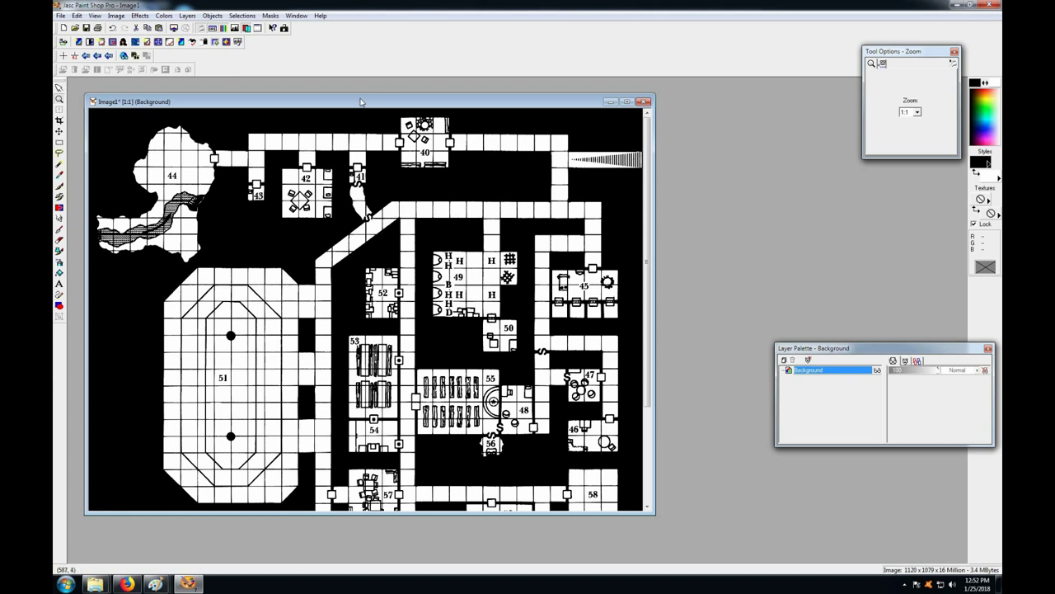
Copy the adjusted map and paste it into a new document in Paint XP with its window maximized
right_click(361, 101)
click(66, 584)
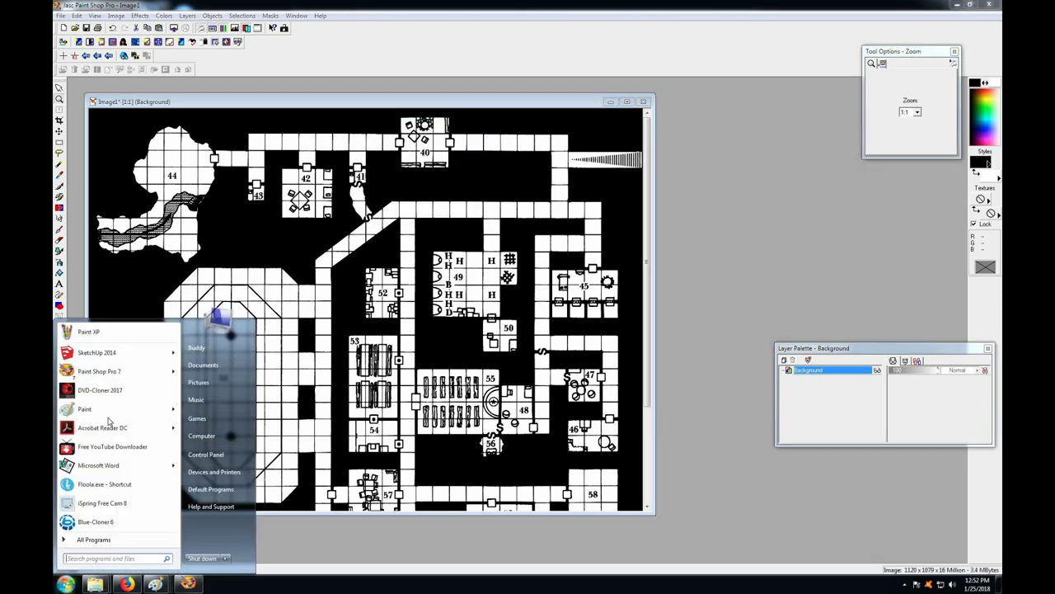
click(91, 331)
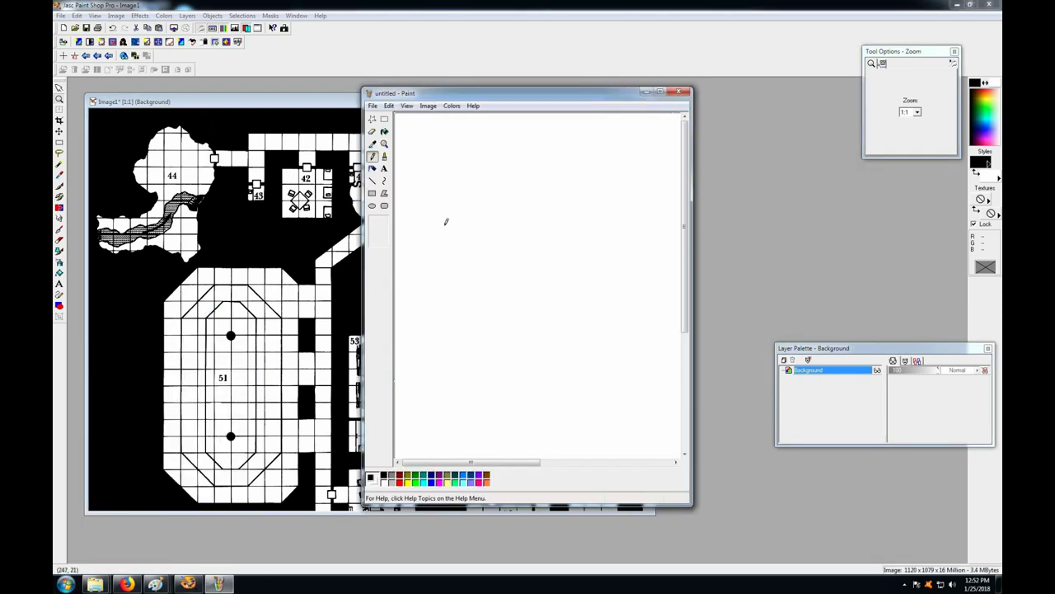
click(660, 92)
click(71, 29)
right_click(148, 94)
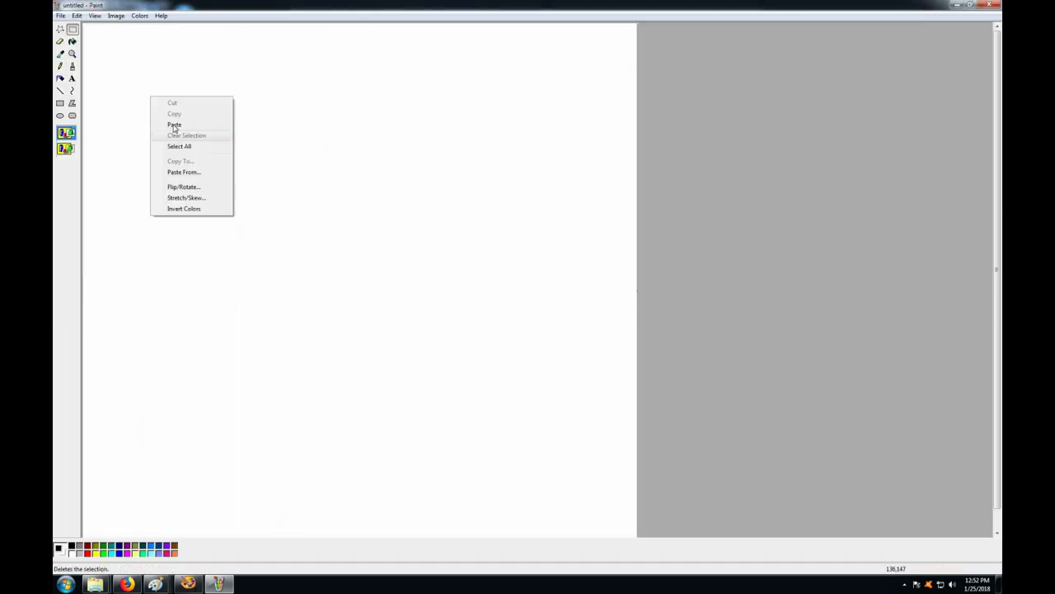
click(172, 123)
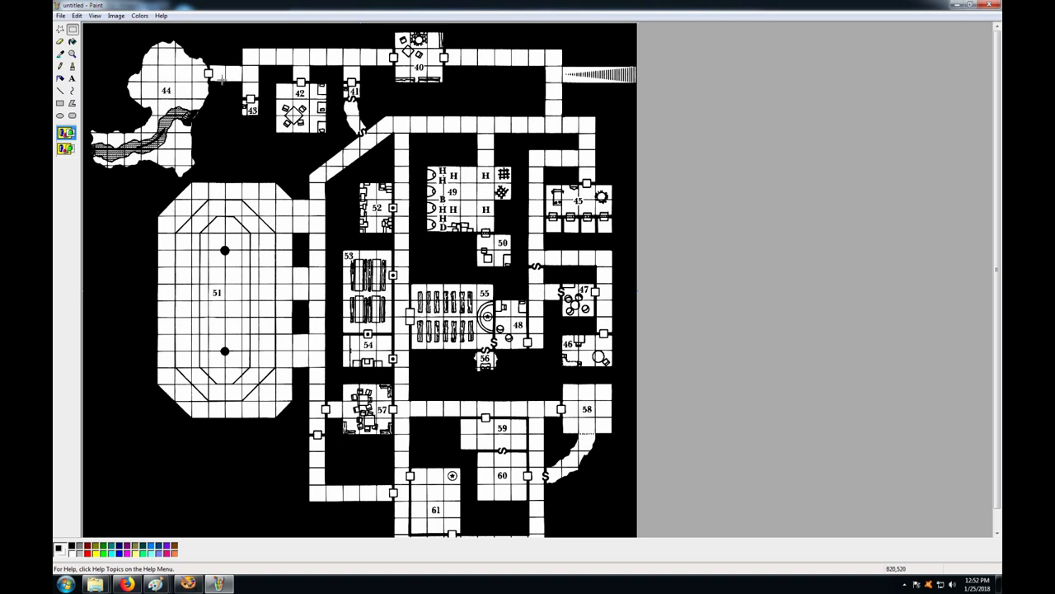
Cut the secret-door S symbols from the wall between rooms 55 and 48 and from the entrance above room 56
click(94, 16)
mouse_move(134, 76)
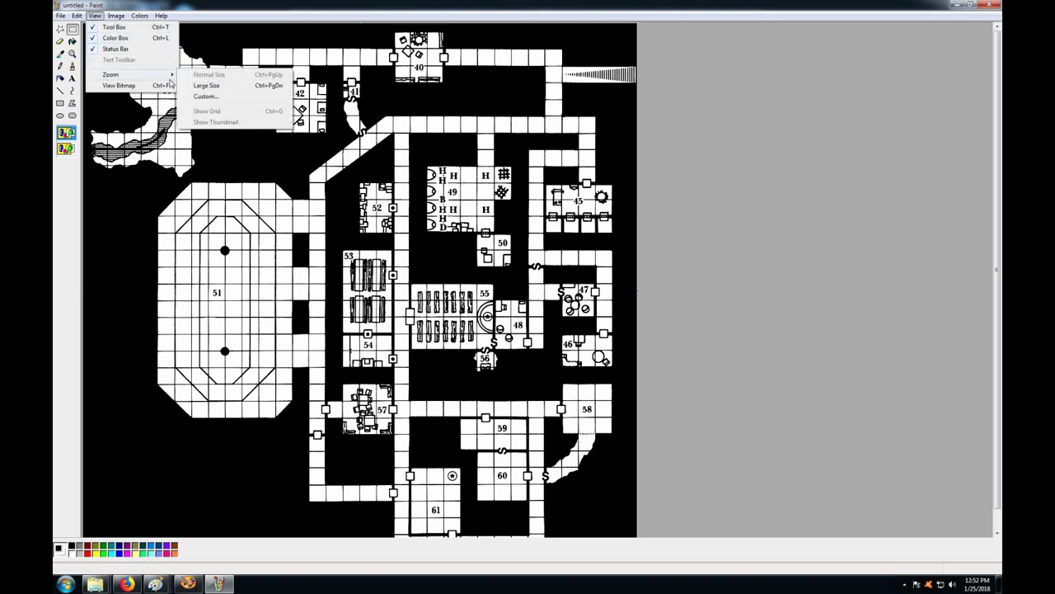
click(205, 96)
click(80, 95)
click(190, 58)
drag(998, 213, 998, 397)
drag(575, 533, 738, 581)
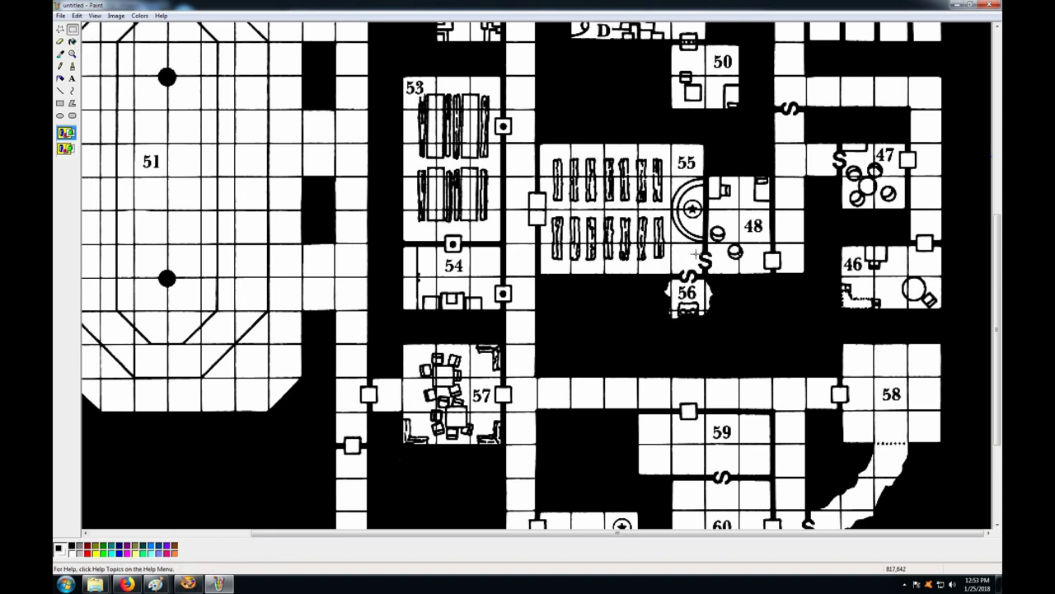
drag(696, 250, 714, 272)
right_click(707, 263)
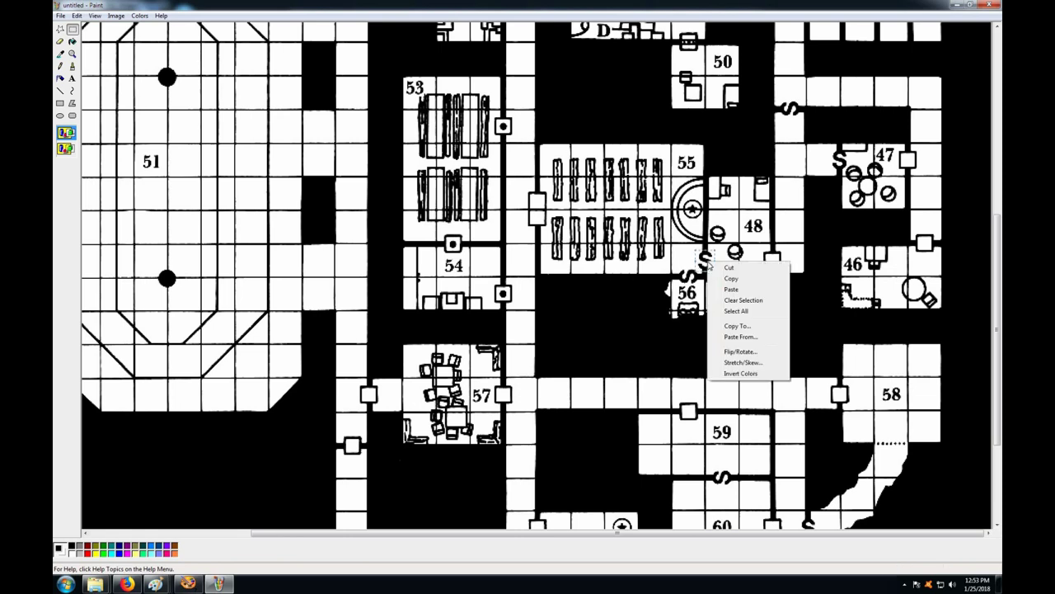
click(730, 268)
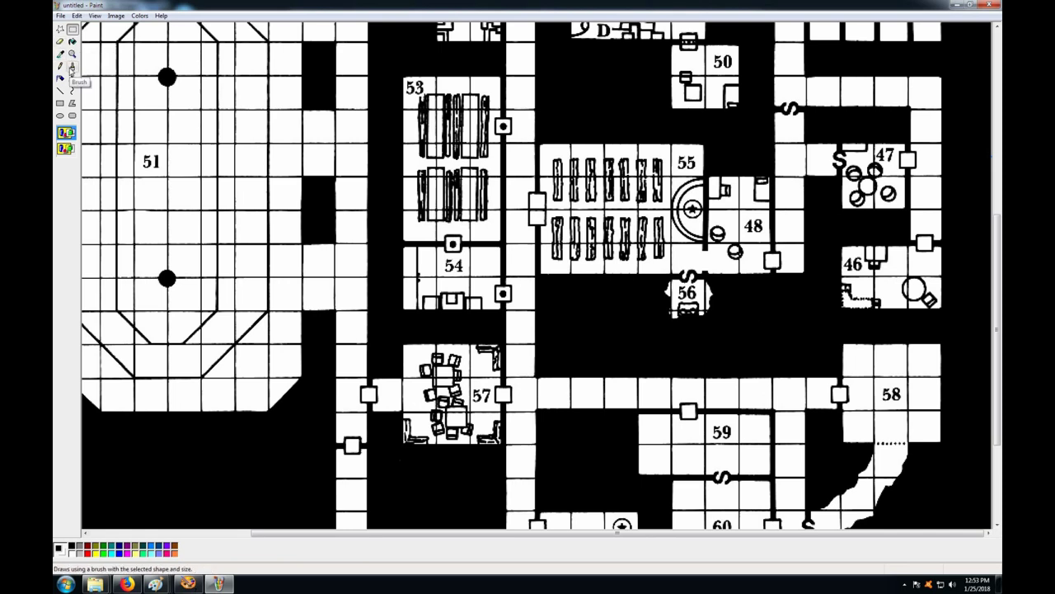
drag(678, 269, 698, 283)
right_click(697, 283)
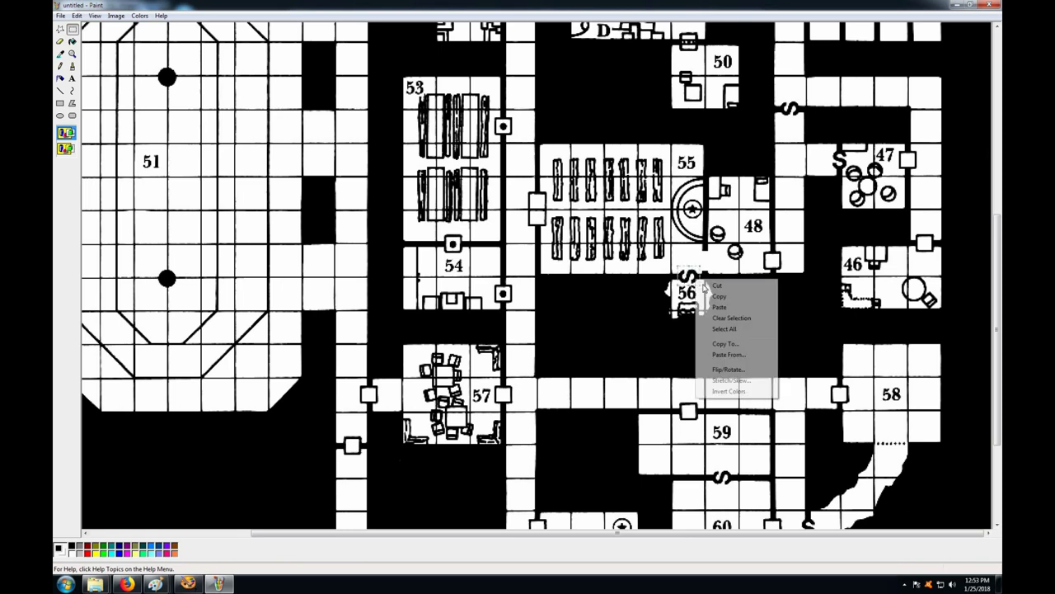
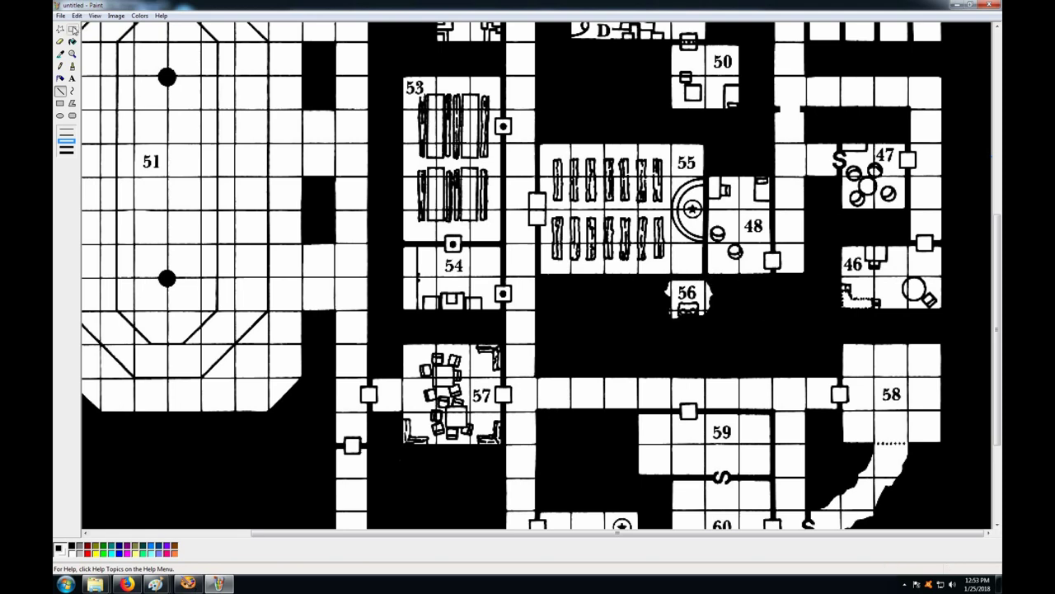
Patch the wall gap left by the removed secret door in the corridor northwest of room 47
click(73, 28)
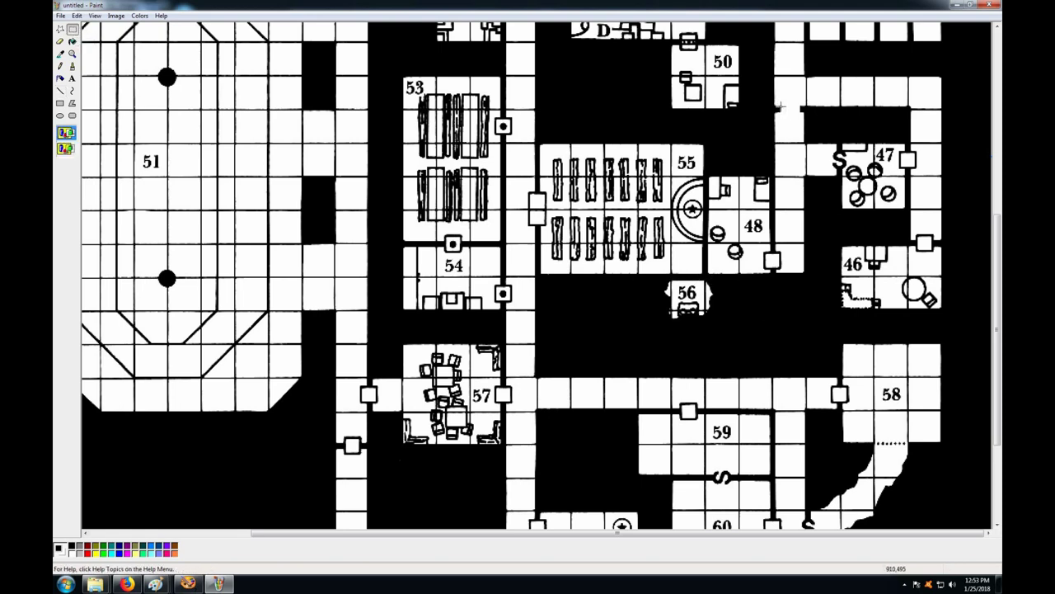
mouse_move(777, 105)
mouse_down()
mouse_move(780, 116)
mouse_move(793, 111)
mouse_move(786, 102)
mouse_up()
click(76, 16)
click(91, 27)
drag(777, 108, 790, 113)
key(Delete)
Remove the secret-door S symbol from the west wall of room 47
drag(830, 151, 848, 173)
right_click(834, 159)
click(866, 221)
Copy a piece of room 48's east wall and paste it over the gap in room 47's west wall
drag(767, 214, 776, 233)
right_click(775, 230)
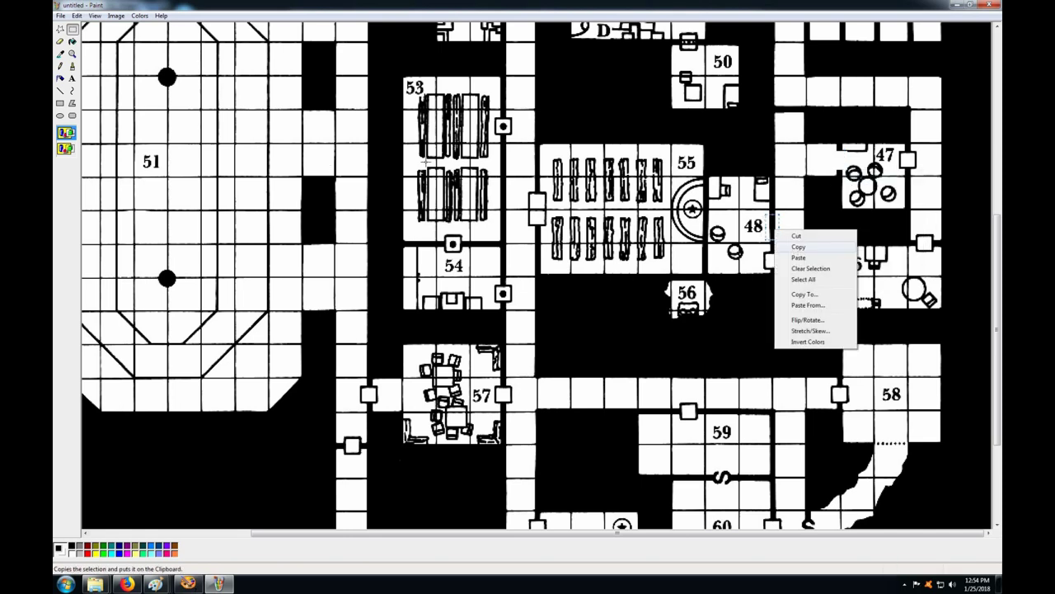
right_click(408, 152)
click(424, 181)
drag(89, 35, 189, 63)
drag(751, 173, 843, 161)
right_click(833, 152)
click(857, 182)
drag(89, 36, 845, 161)
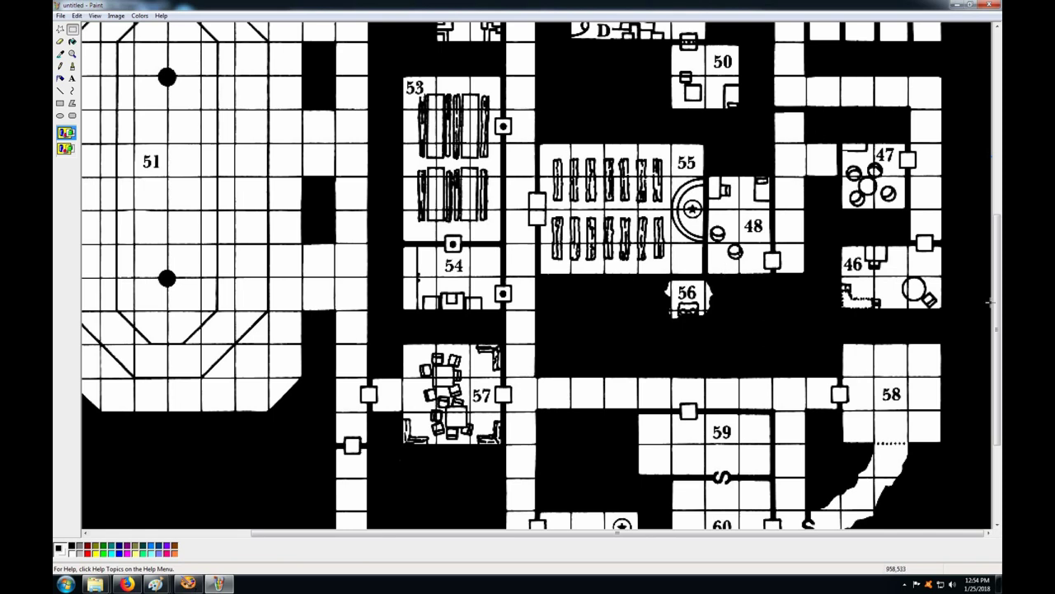
Erase the secret-door S symbol where the passage below room 41 meets the diagonal hallway
drag(998, 328, 997, 143)
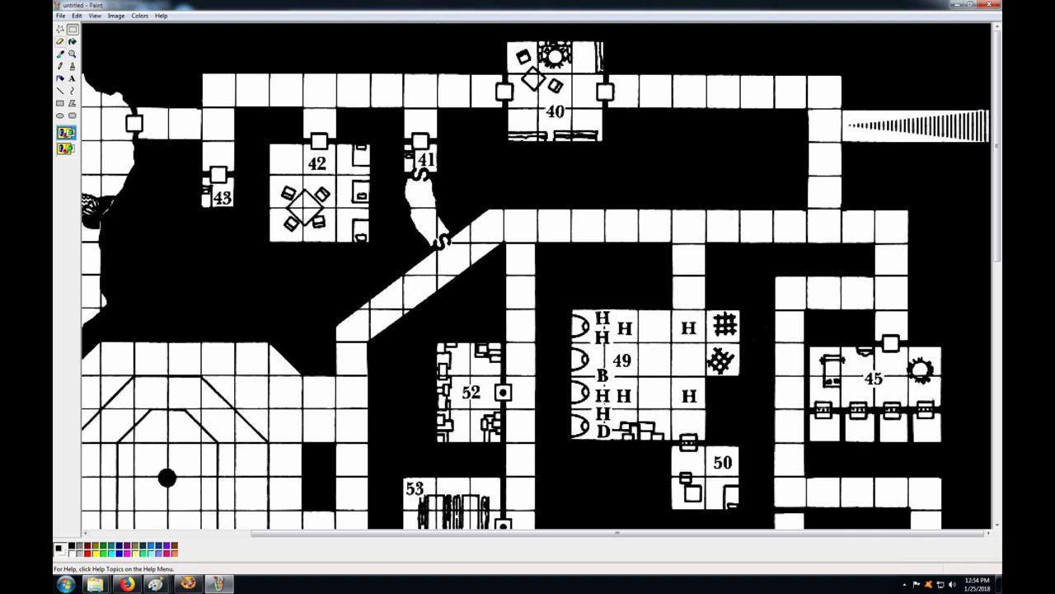
click(59, 40)
drag(448, 244, 444, 241)
Redraw the missing grid lines with the thinnest Line setting where the passage below room 41 meets the diagonal hallway
click(95, 15)
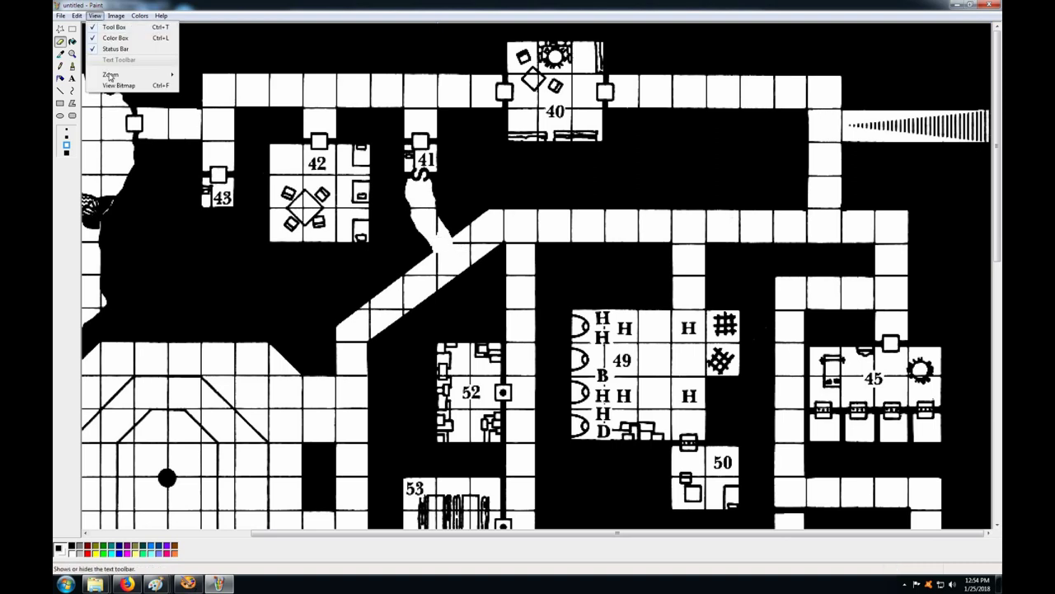
mouse_move(146, 75)
click(207, 84)
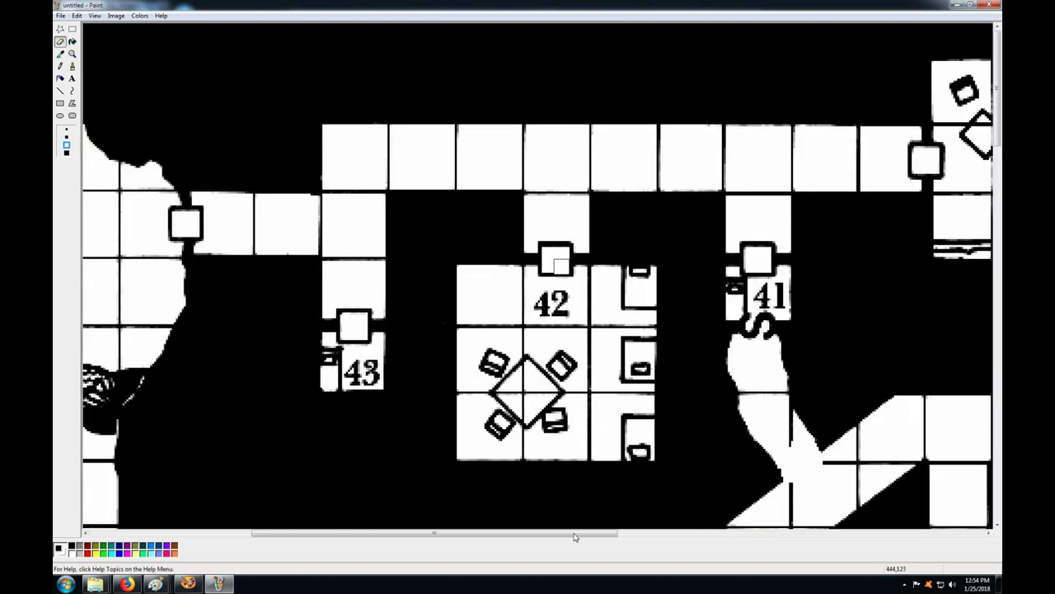
drag(515, 536, 593, 541)
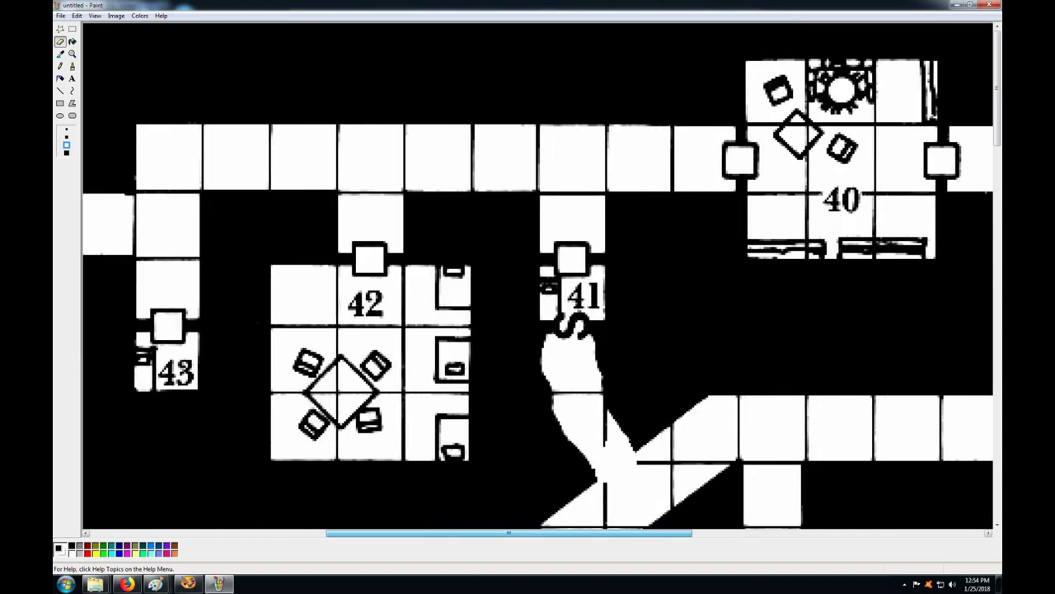
drag(999, 153, 999, 194)
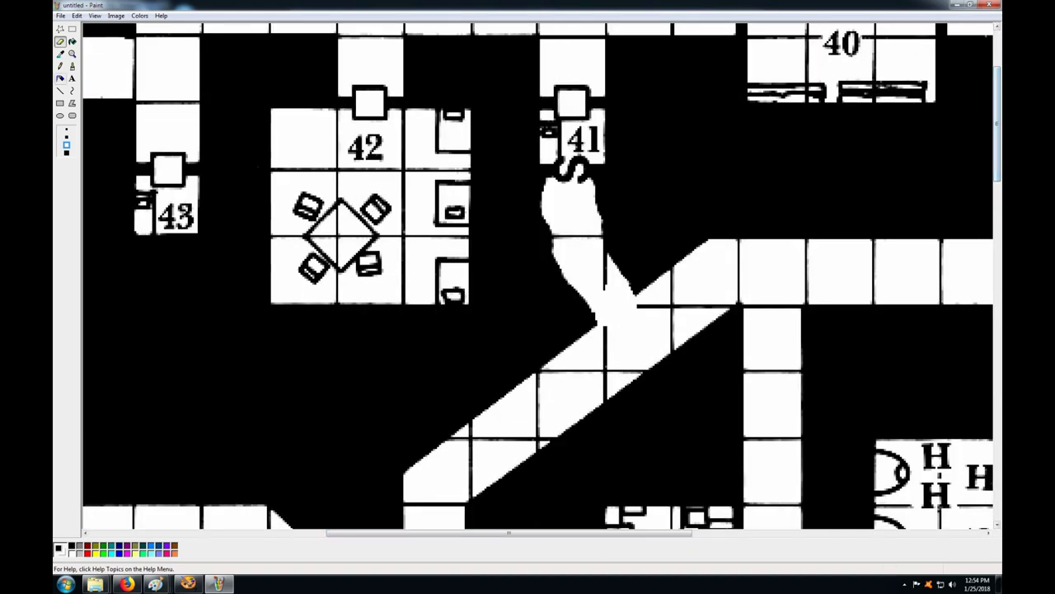
click(59, 90)
click(66, 129)
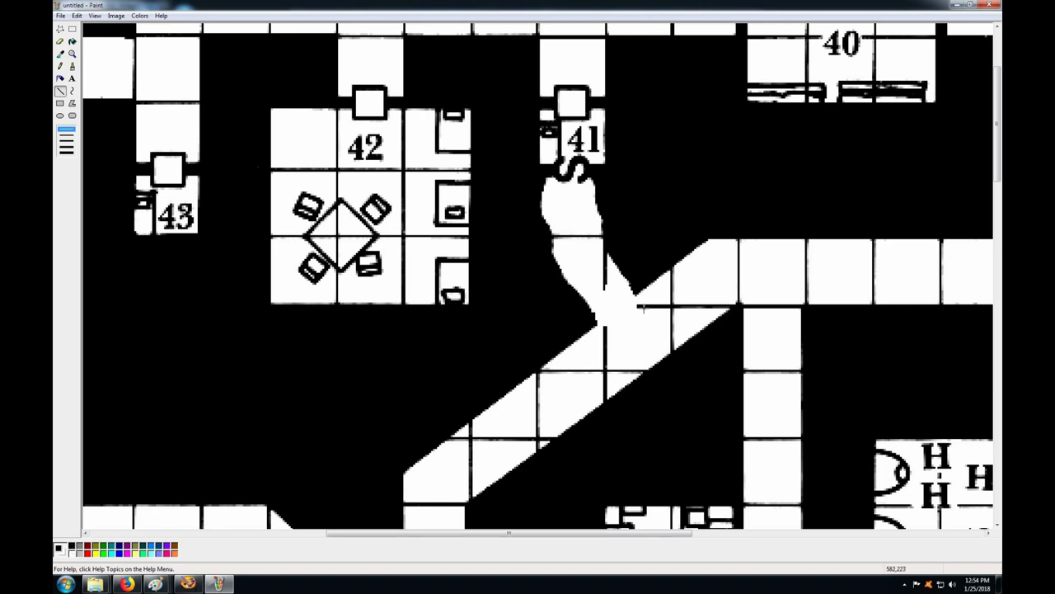
drag(592, 306, 629, 304)
drag(605, 306, 605, 331)
Close the wall between the passage below room 41 and the diagonal hallway with a black line of the thickest width
click(66, 153)
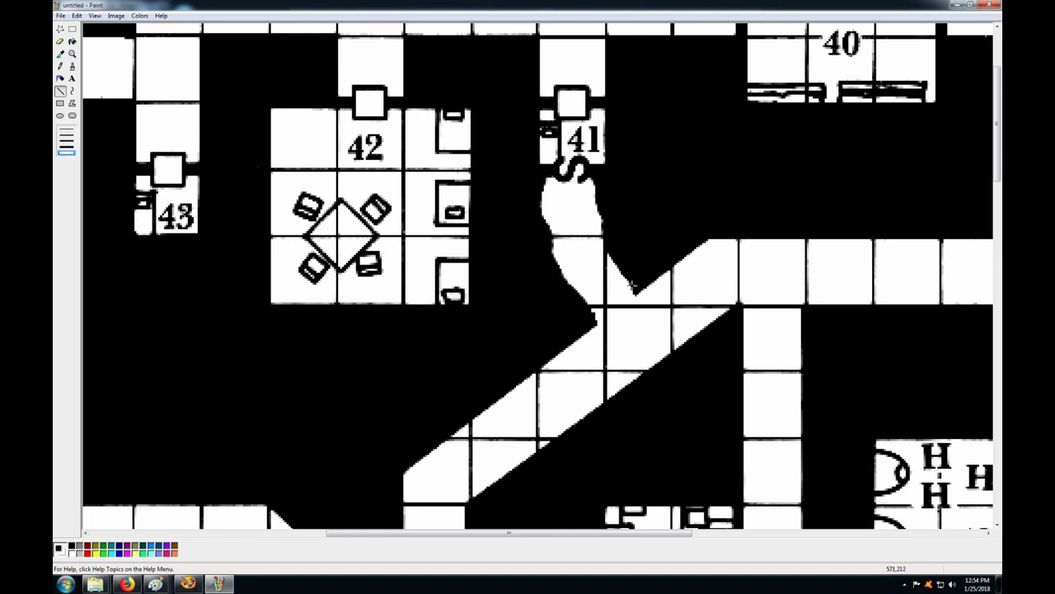
mouse_move(639, 287)
mouse_down()
mouse_move(584, 325)
mouse_move(643, 280)
mouse_move(588, 324)
mouse_move(633, 284)
mouse_up()
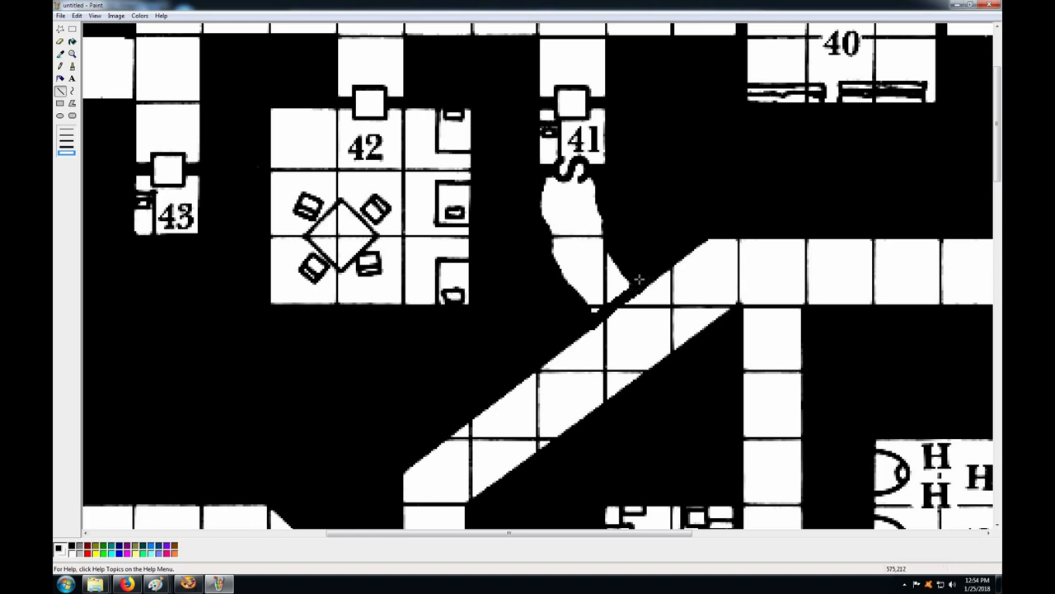
click(77, 15)
click(93, 27)
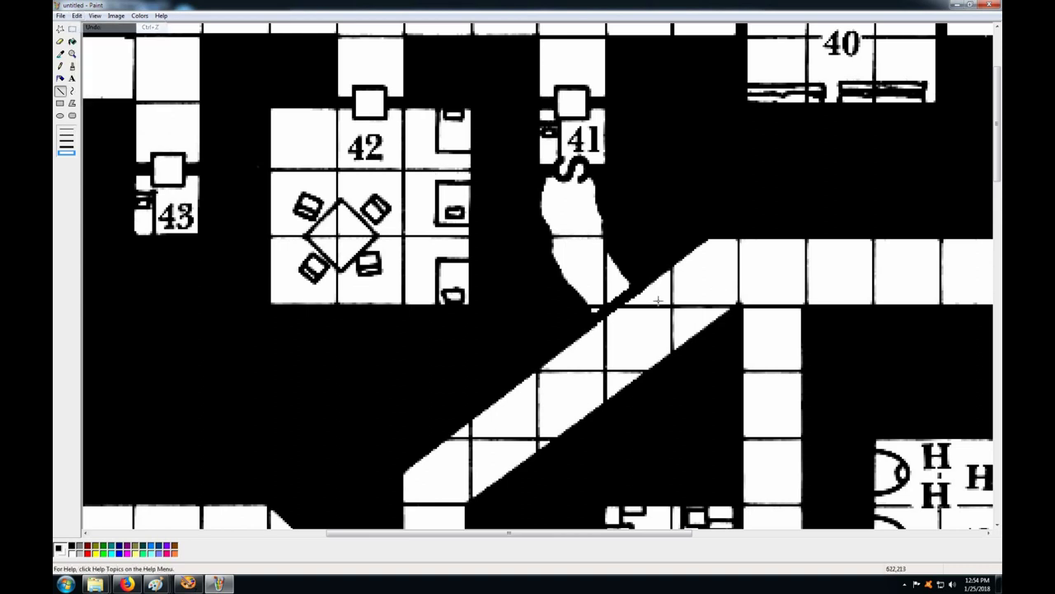
drag(637, 286, 588, 324)
drag(641, 281, 583, 321)
click(77, 16)
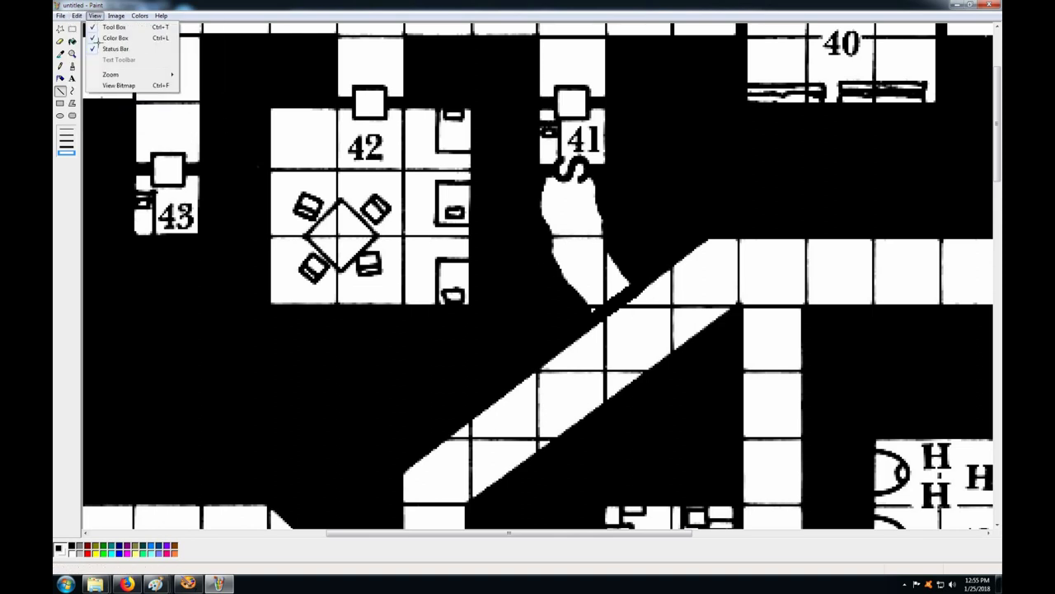
Return the untitled map to normal size and close it without saving
click(95, 17)
click(96, 17)
mouse_move(110, 73)
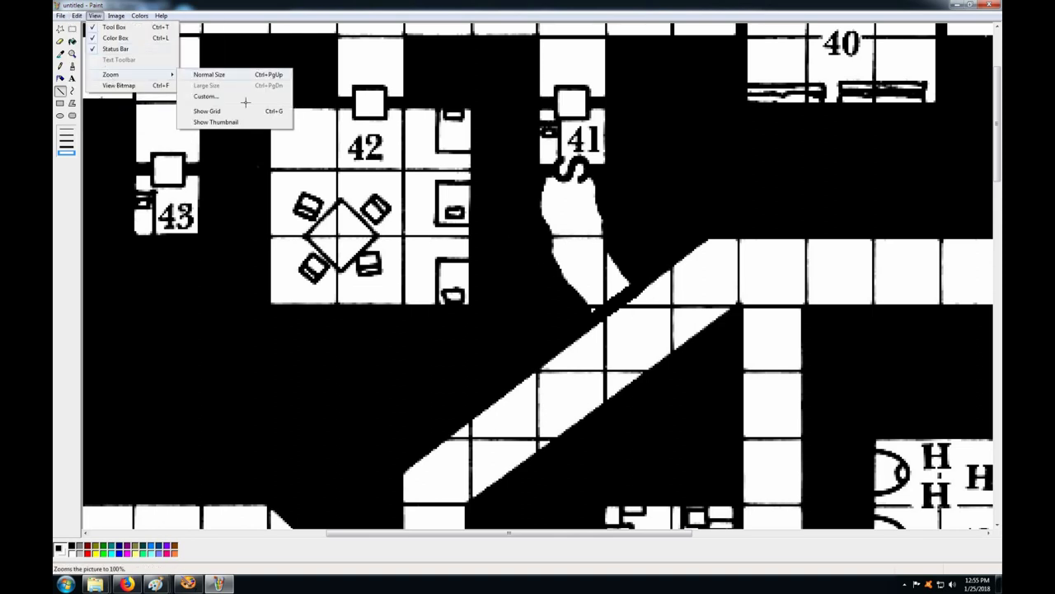
click(197, 74)
scroll(444, 220, up, 1)
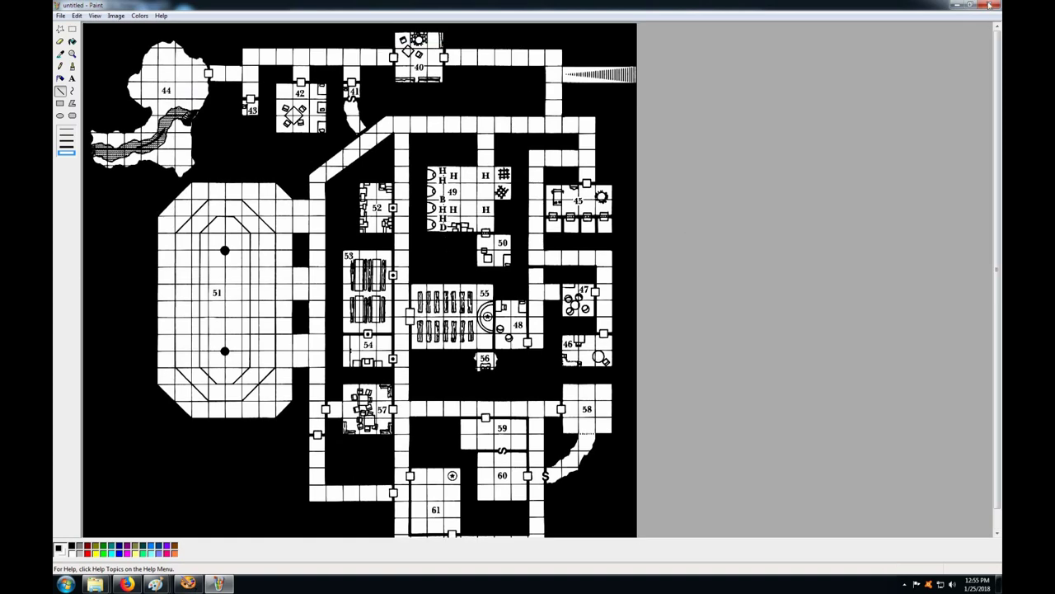
key(alt+F4)
key(n)
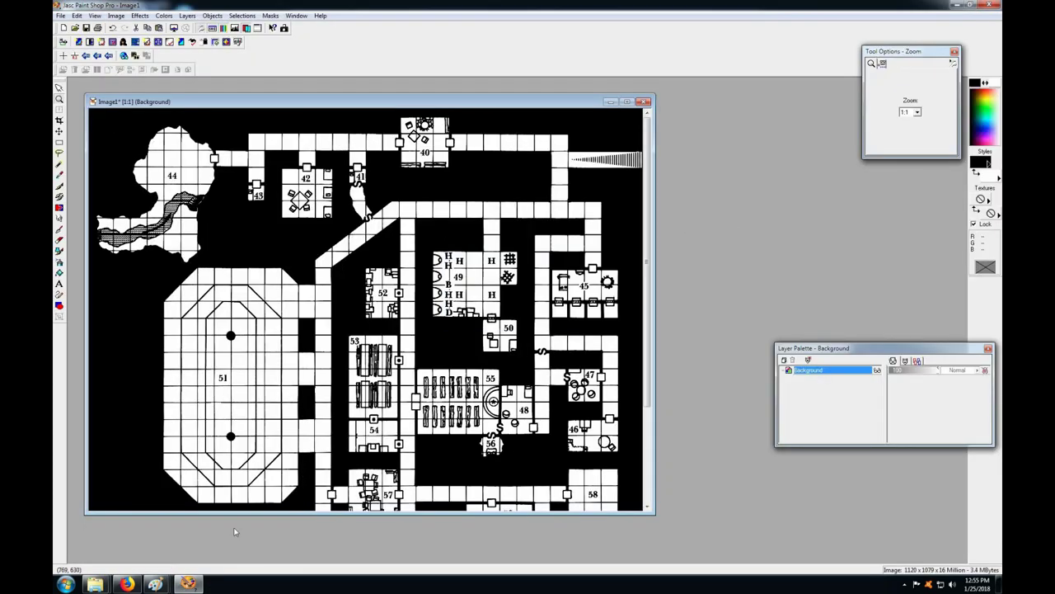
Switch to Paint and compare secret door level.bmp with Secret door hidden.bmp
mouse_move(155, 584)
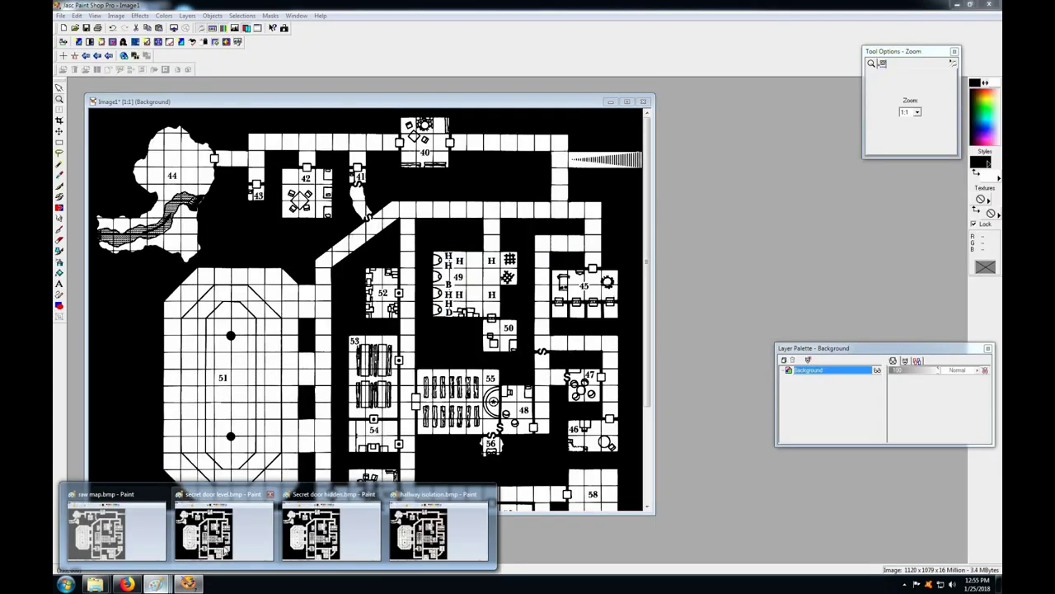
click(221, 528)
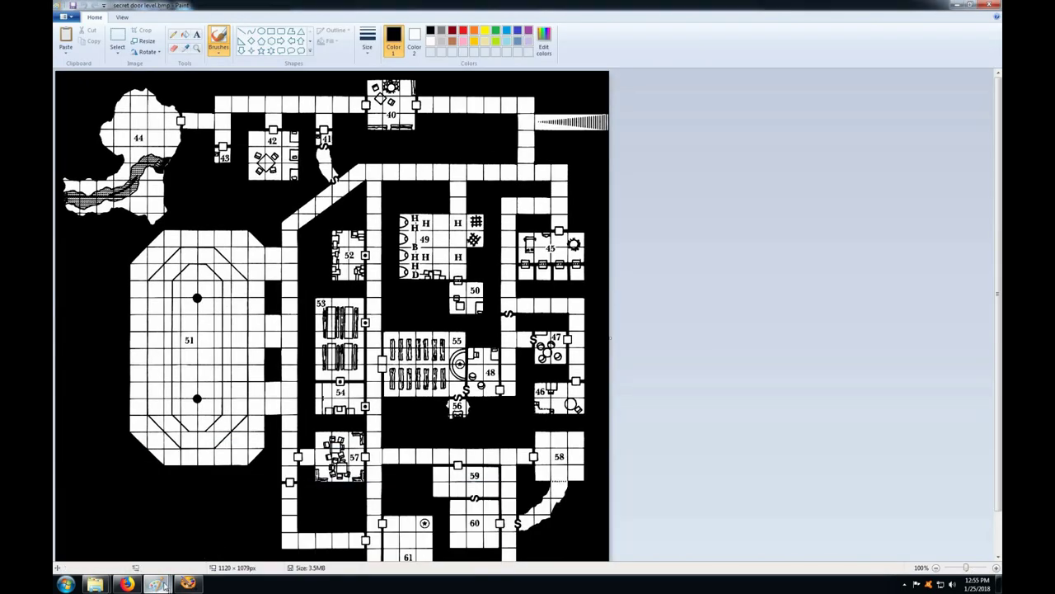
mouse_move(155, 583)
click(287, 554)
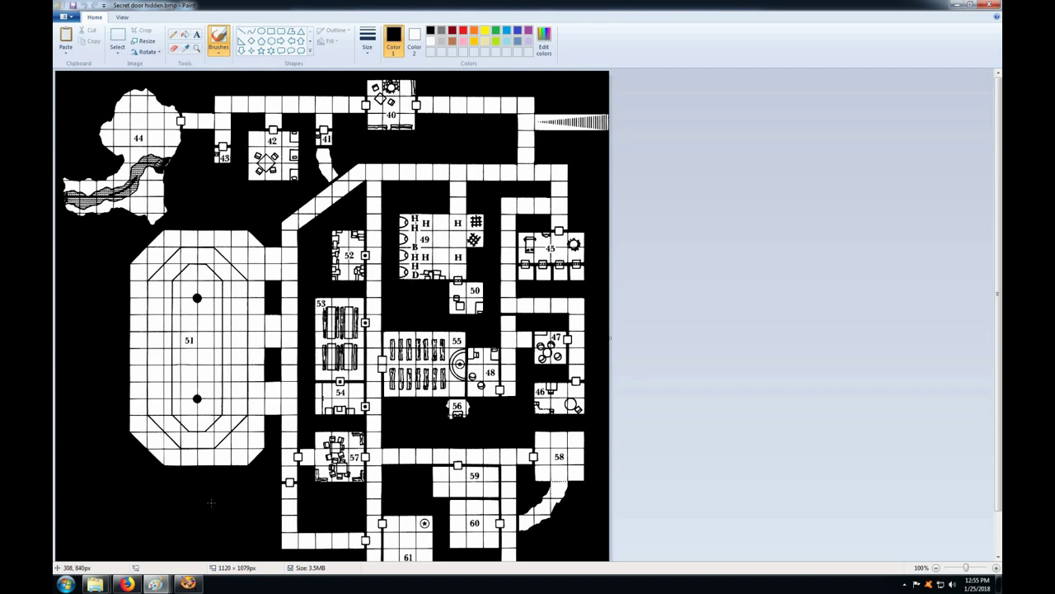
Copy the whole Secret door hidden.bmp map and paste it as a new image in Paint Shop Pro, clear of the first one
click(127, 38)
right_click(203, 139)
click(229, 187)
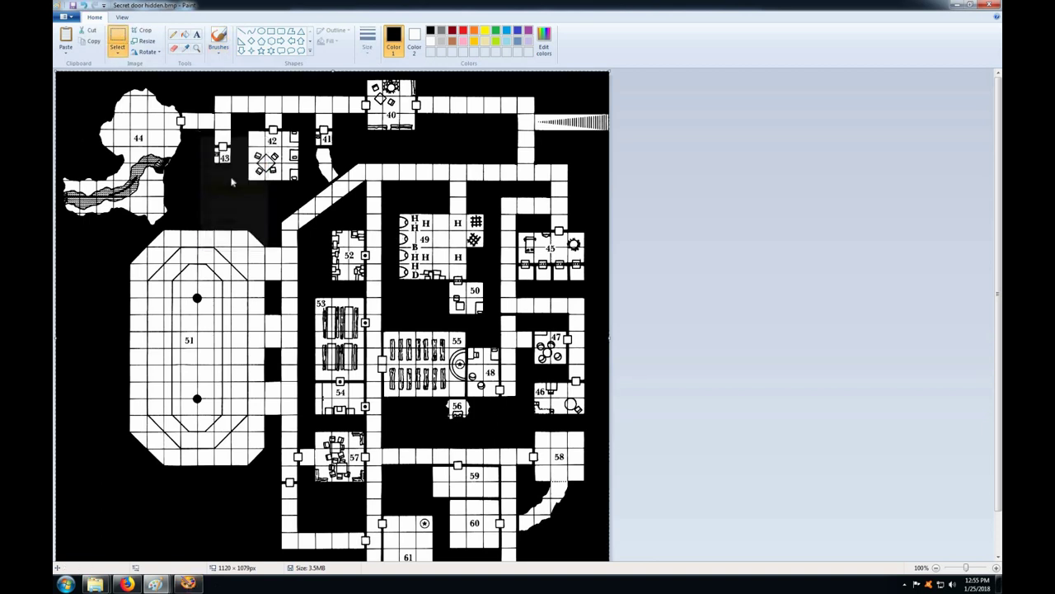
click(375, 469)
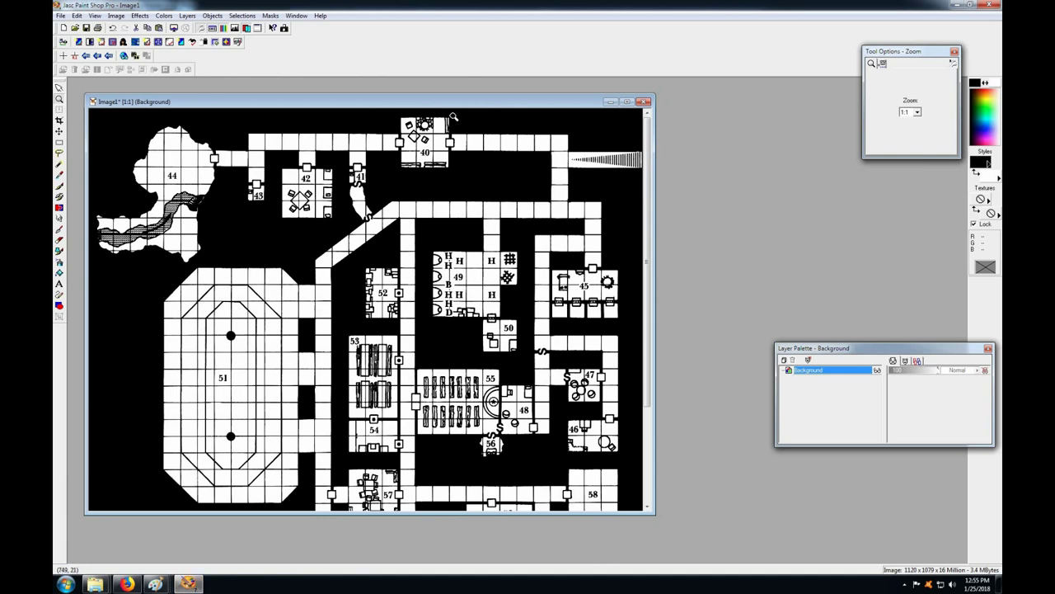
drag(247, 102, 575, 186)
right_click(288, 120)
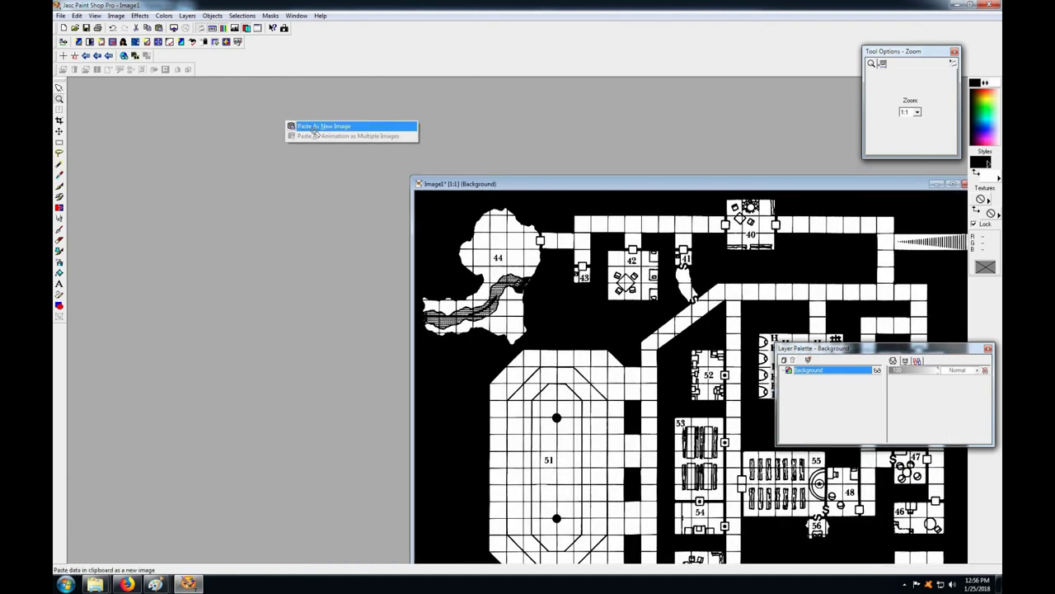
click(301, 125)
click(302, 135)
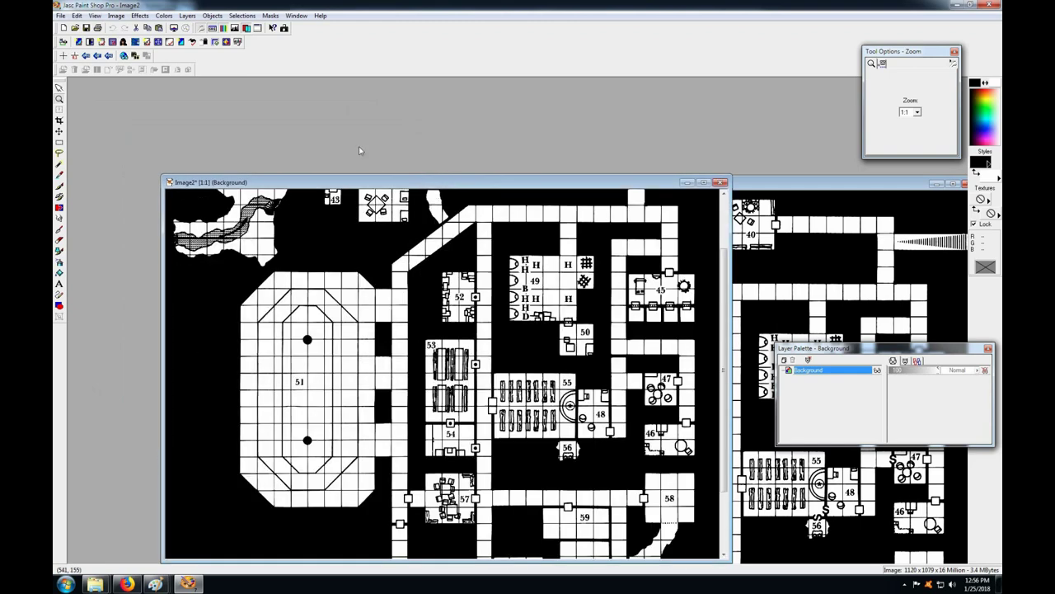
right_click(351, 198)
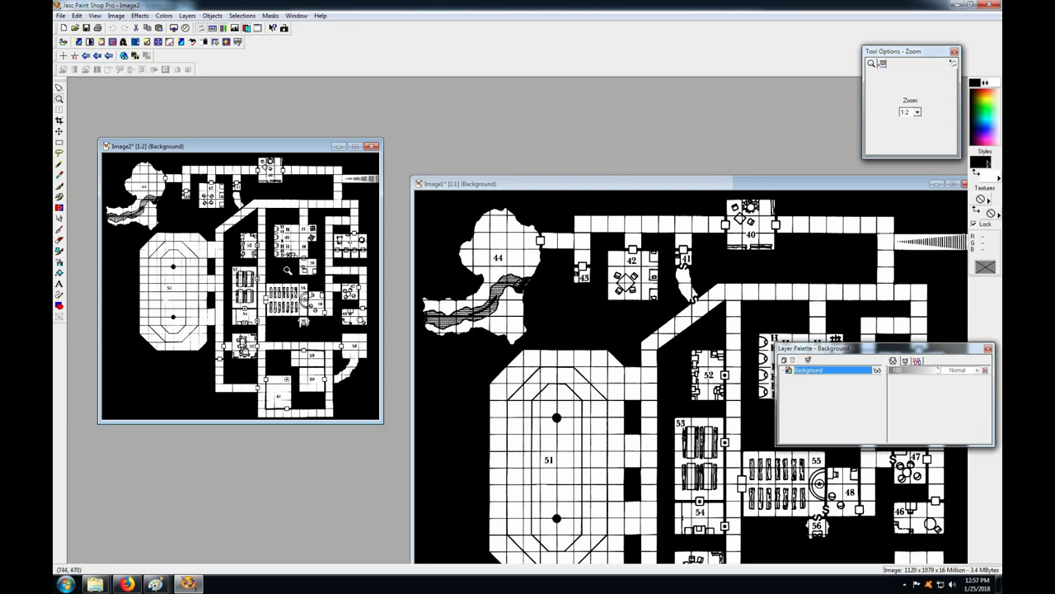
mouse_move(259, 146)
mouse_down()
mouse_move(277, 152)
mouse_move(267, 138)
mouse_up()
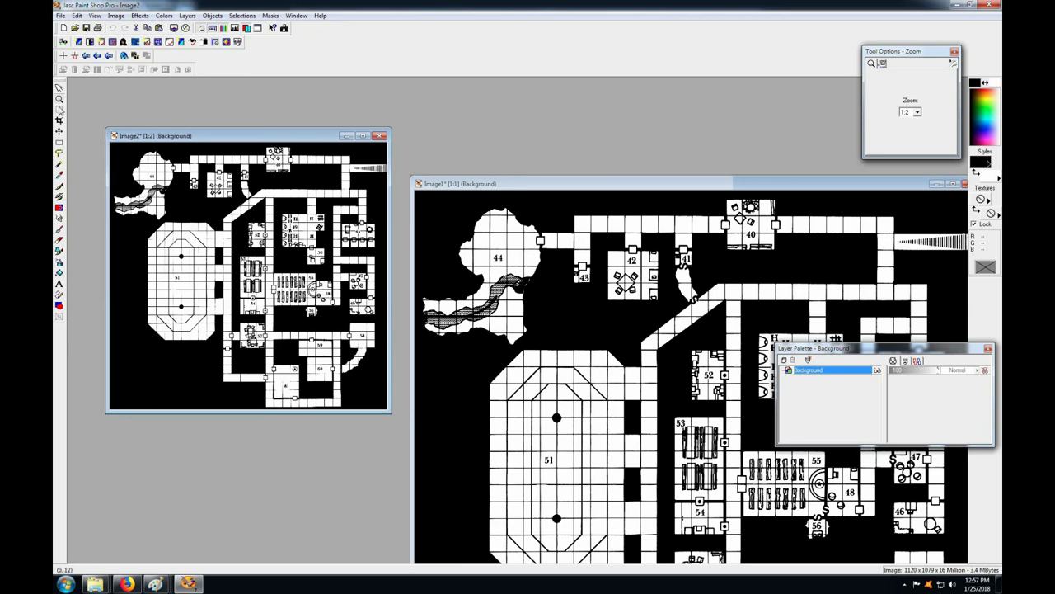
key(minus)
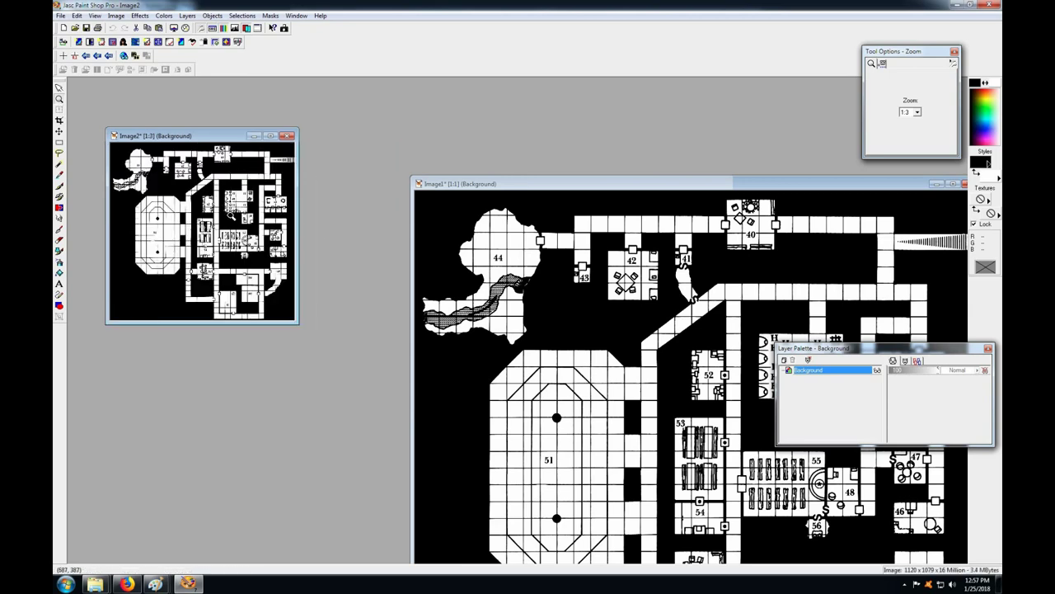
click(226, 211)
click(226, 211)
right_click(401, 139)
key(Escape)
drag(401, 139, 368, 117)
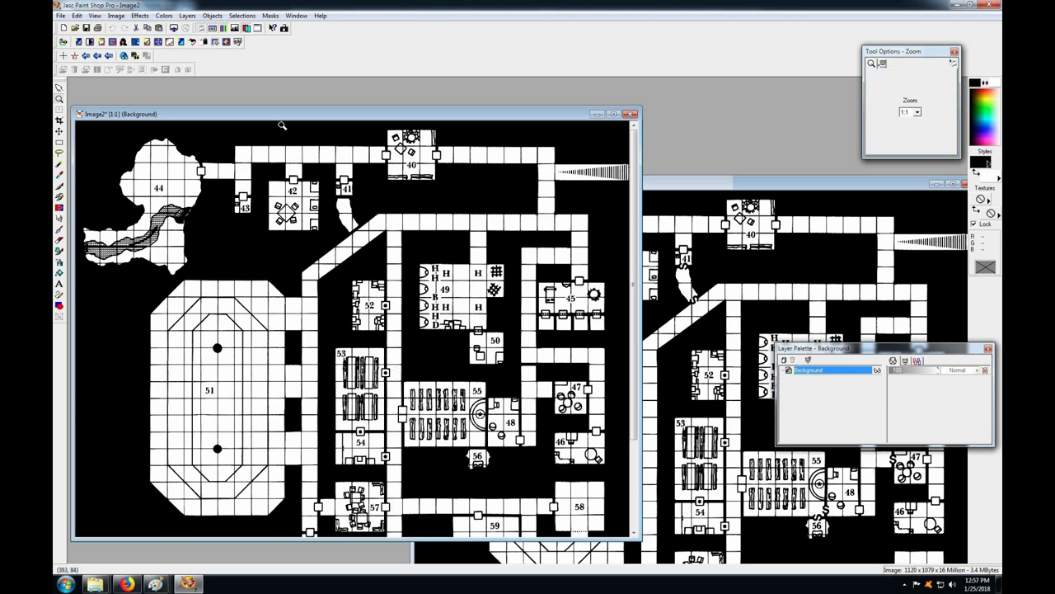
mouse_move(284, 119)
mouse_down()
mouse_move(264, 120)
mouse_move(298, 110)
mouse_up()
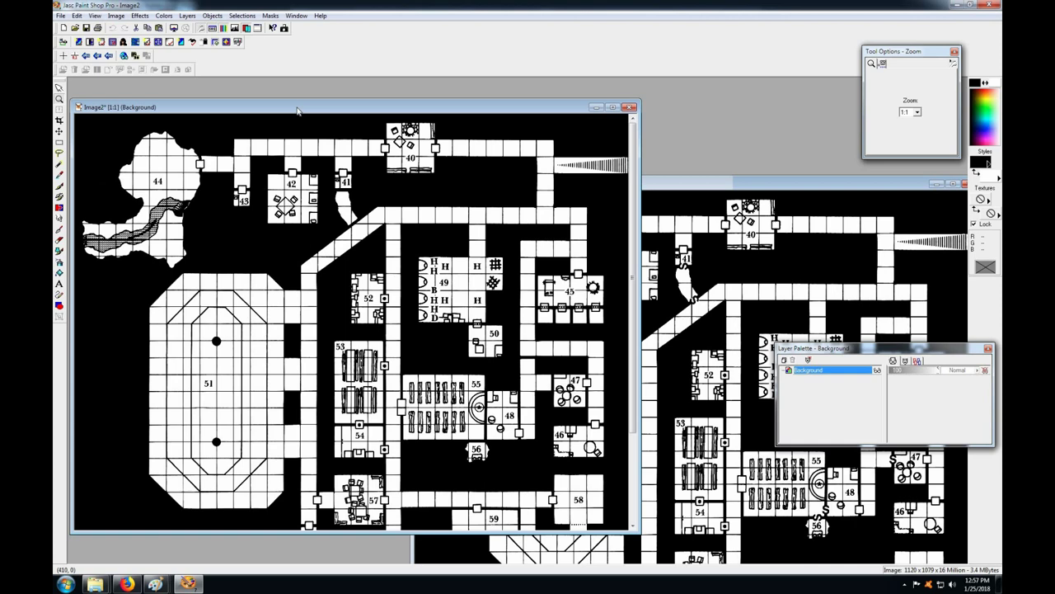
drag(313, 109, 309, 107)
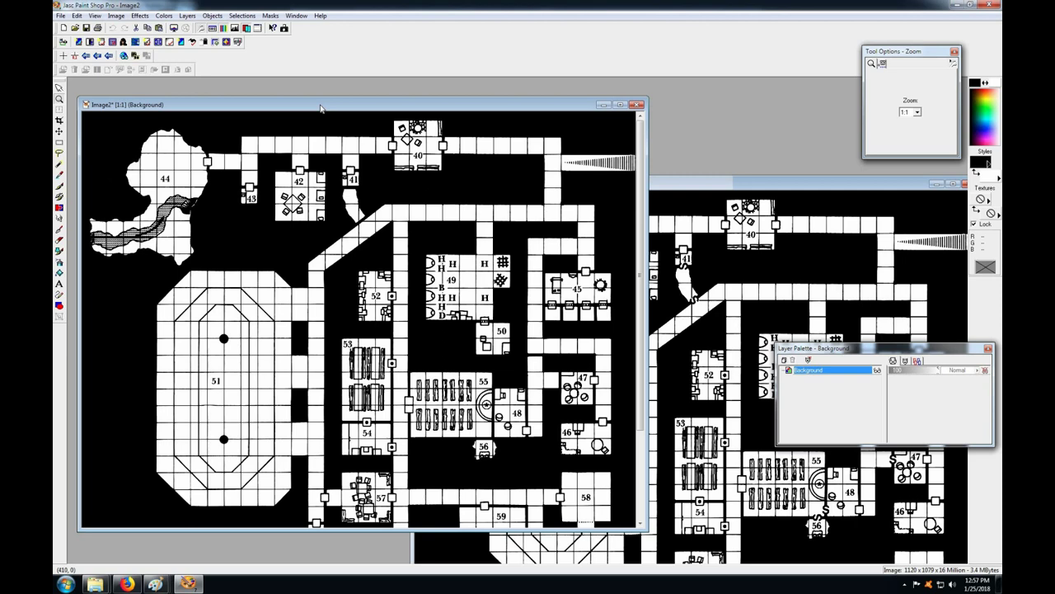
drag(319, 107, 322, 105)
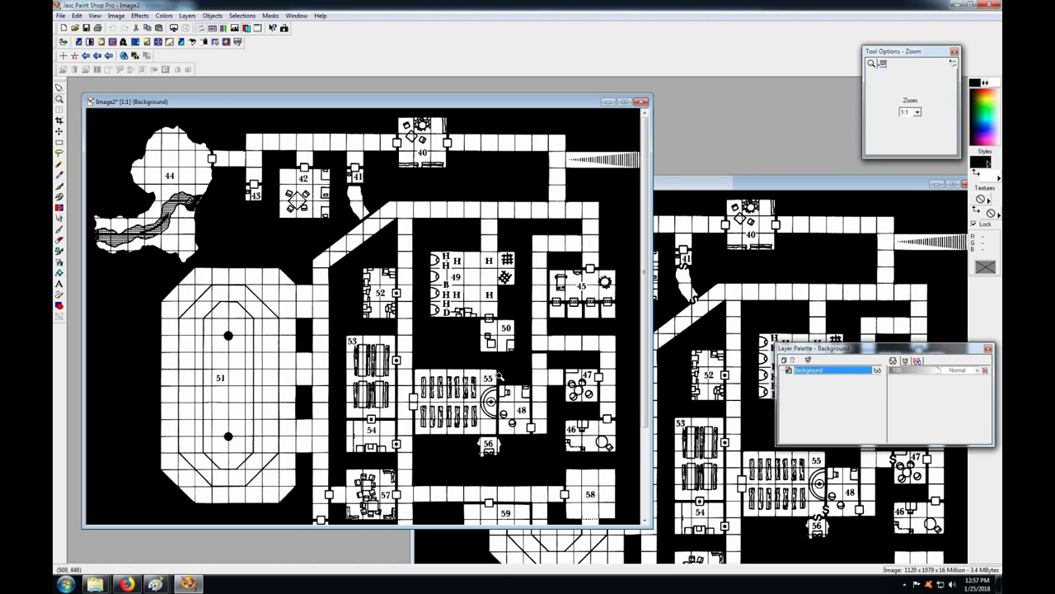
drag(318, 106, 319, 105)
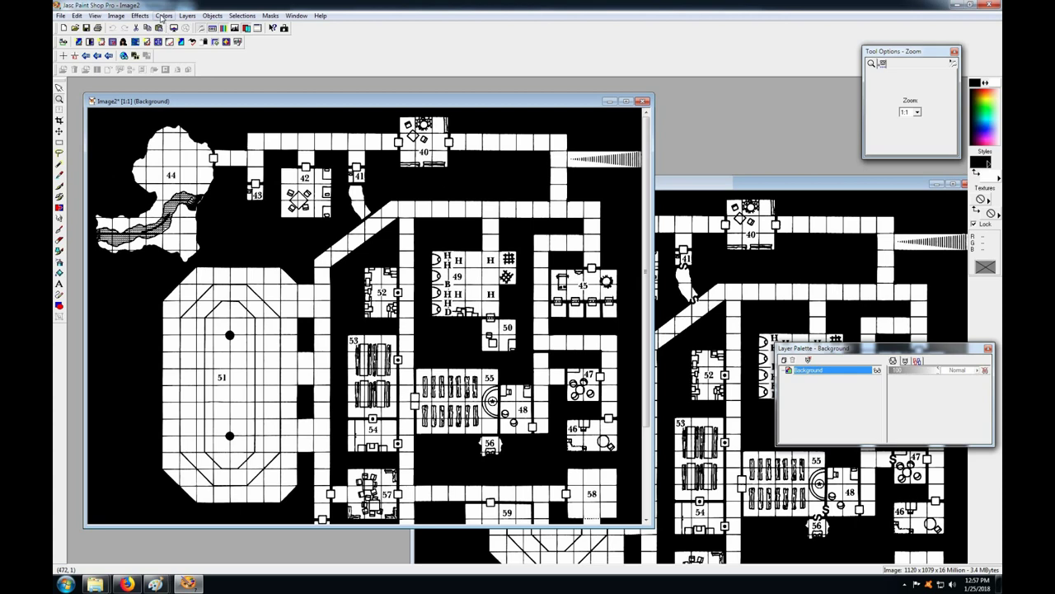
Adjust the pasted map's brightness to -50 and its contrast to 50%
click(163, 16)
mouse_move(169, 27)
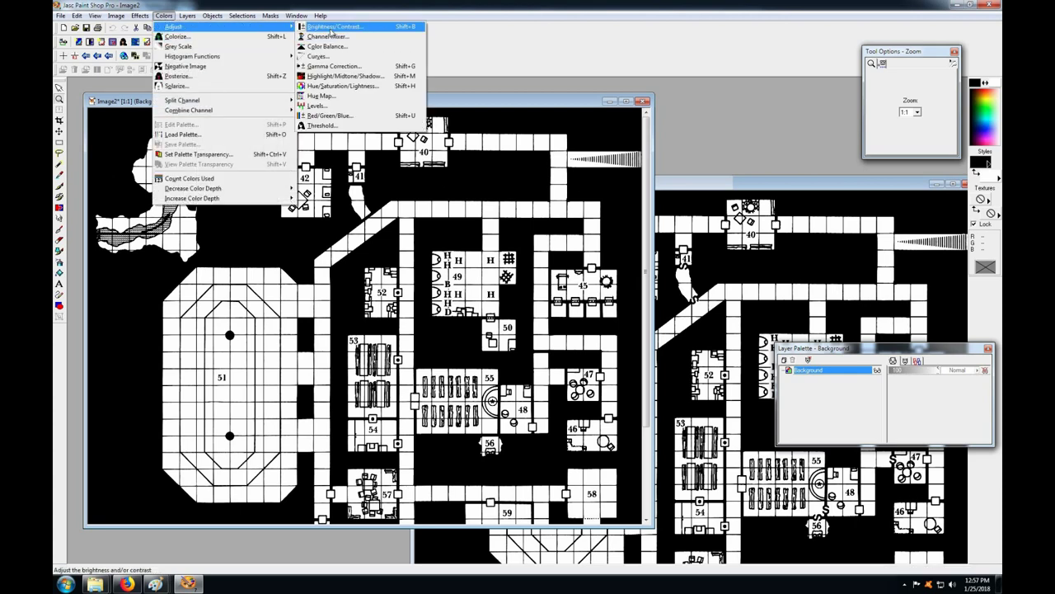
click(330, 27)
click(482, 331)
click(481, 330)
click(481, 331)
click(482, 331)
text(-50)
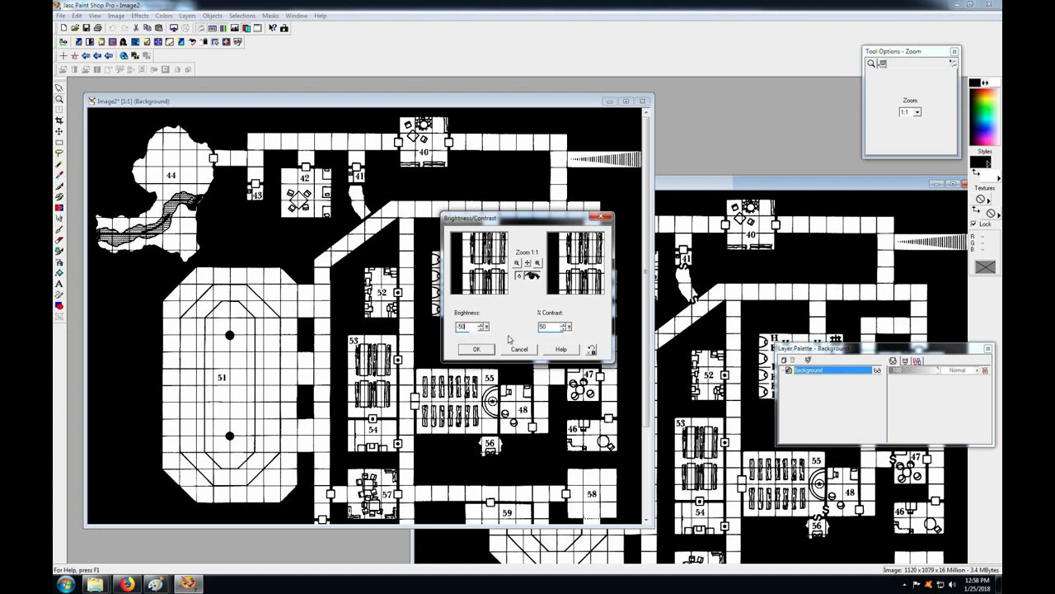
click(476, 350)
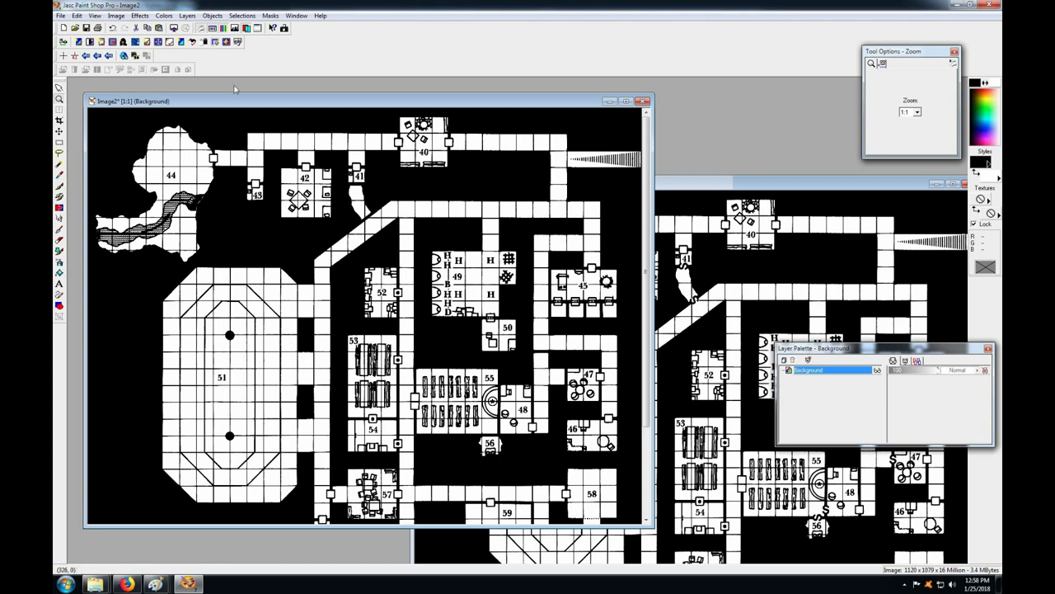
Convert the pasted map to pure black and white with the Threshold adjustment
click(164, 16)
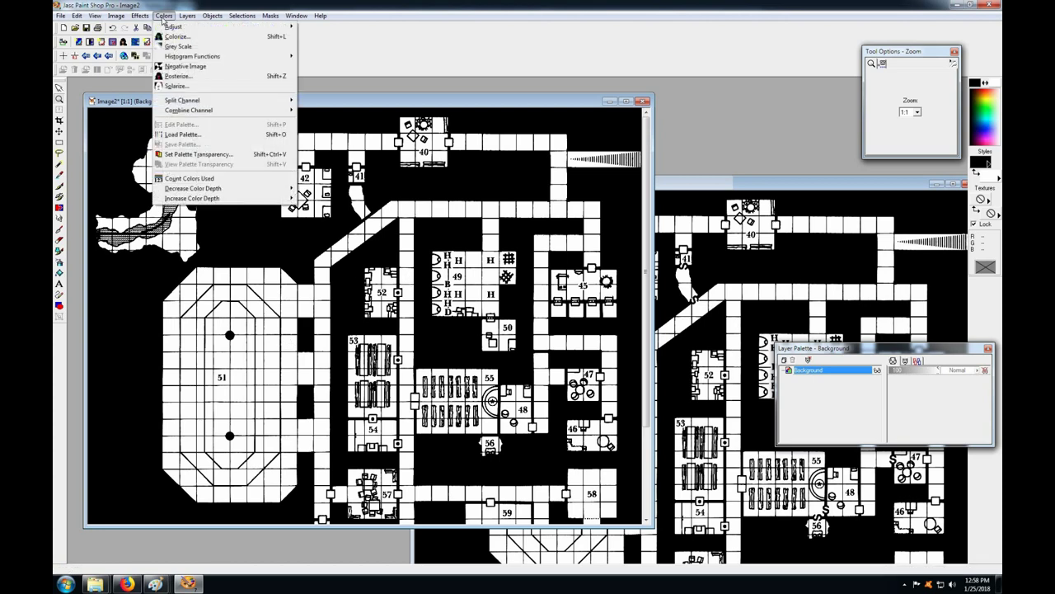
mouse_move(280, 27)
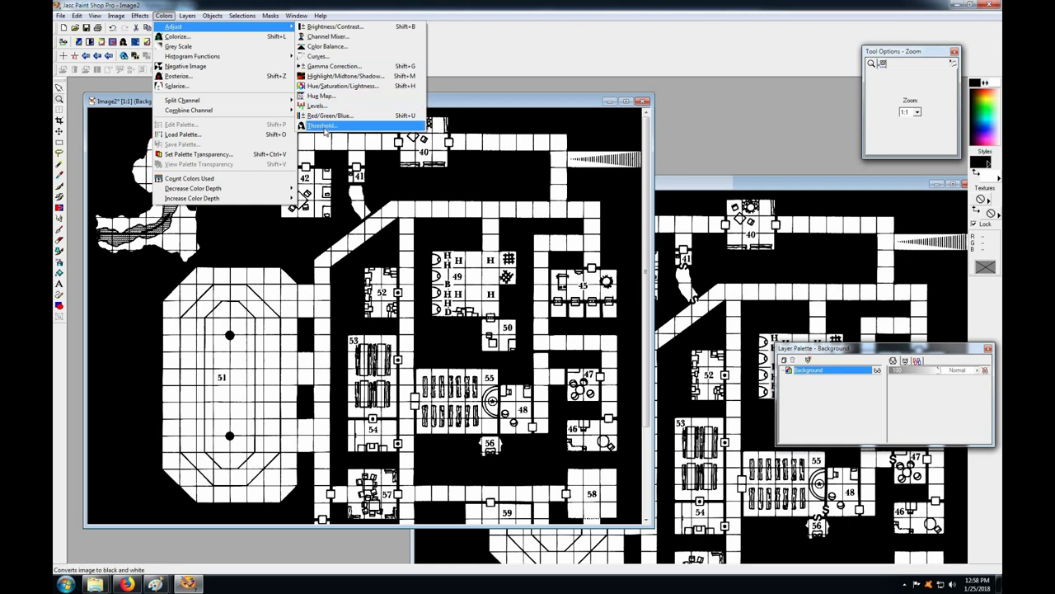
click(326, 128)
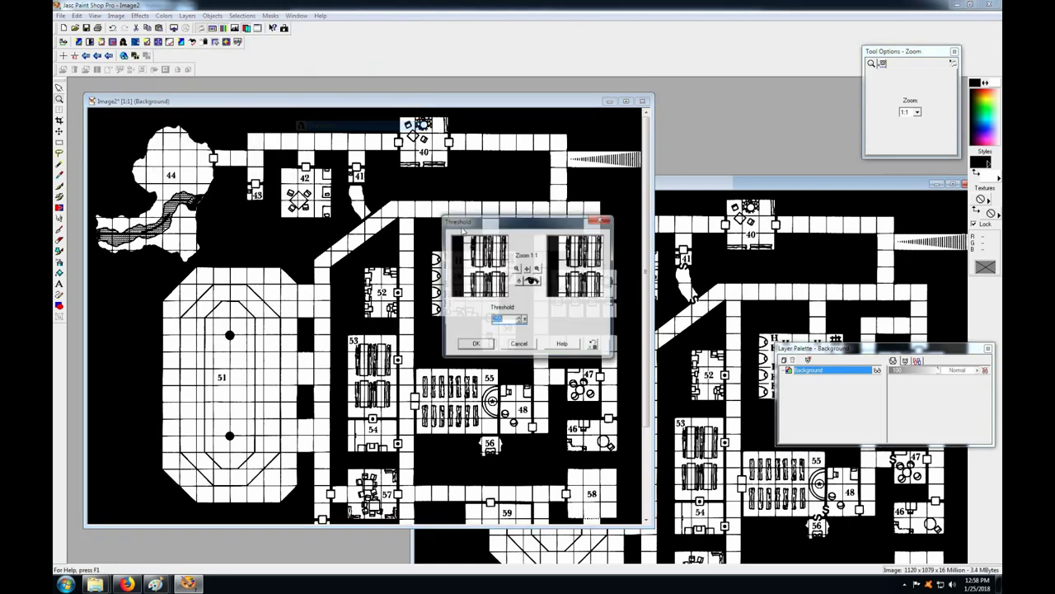
click(525, 321)
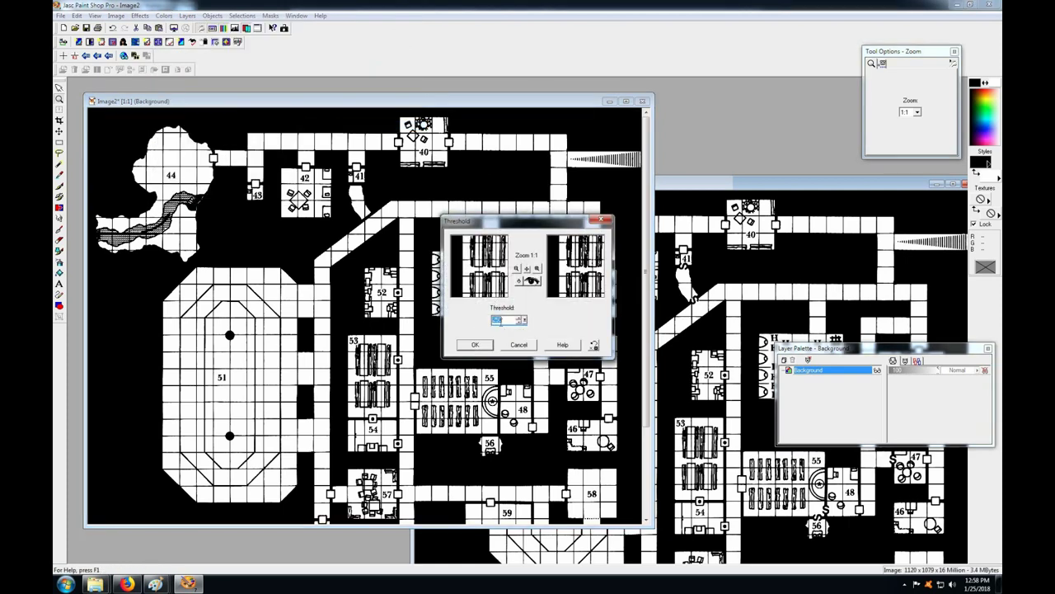
click(474, 346)
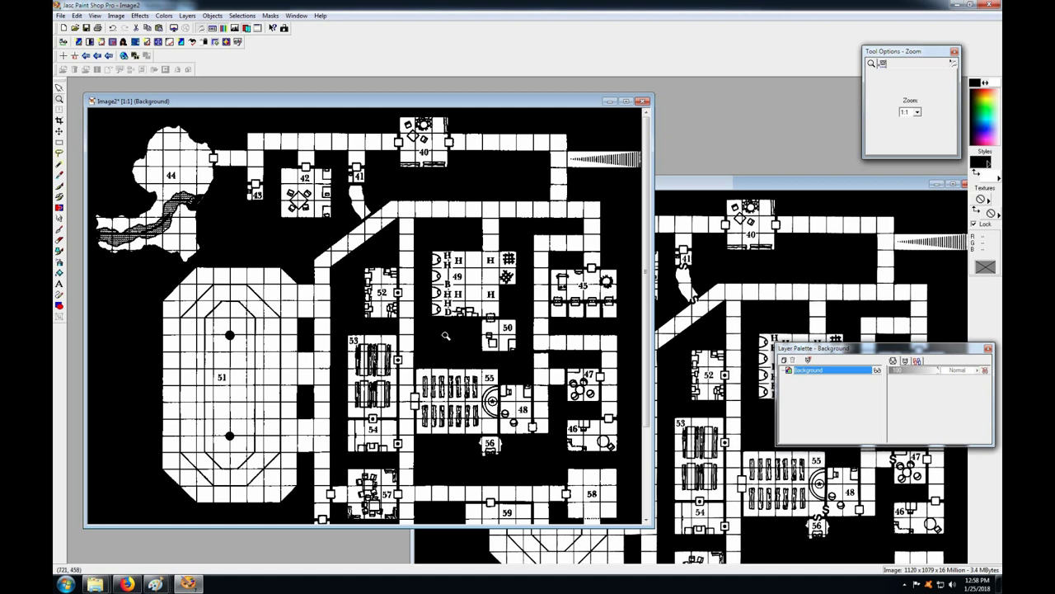
Copy the thresholded map without secret doors and paste it into a new, maximized Paint XP image
right_click(311, 100)
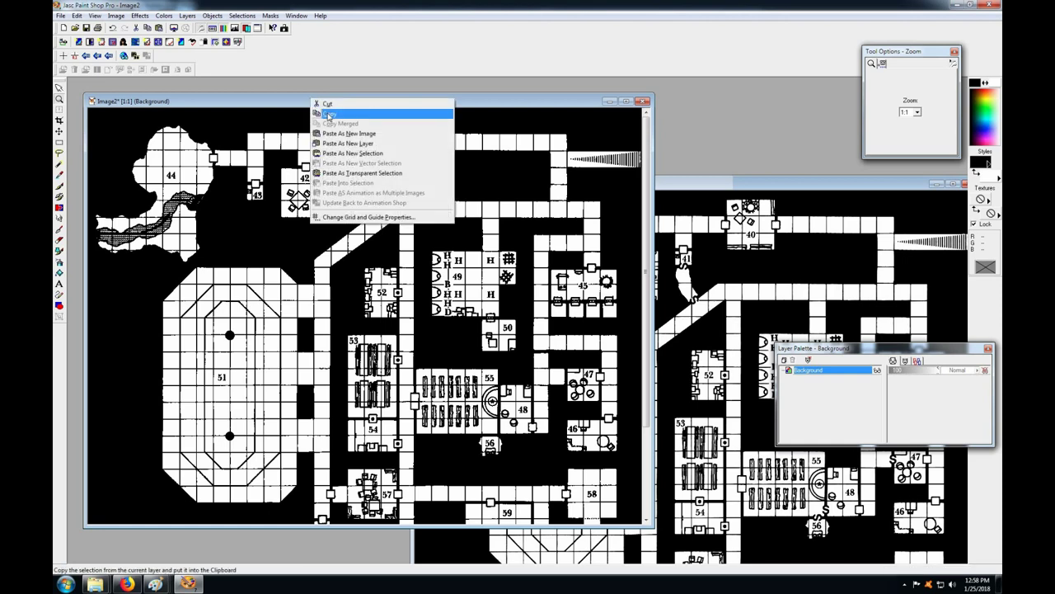
click(328, 114)
click(66, 584)
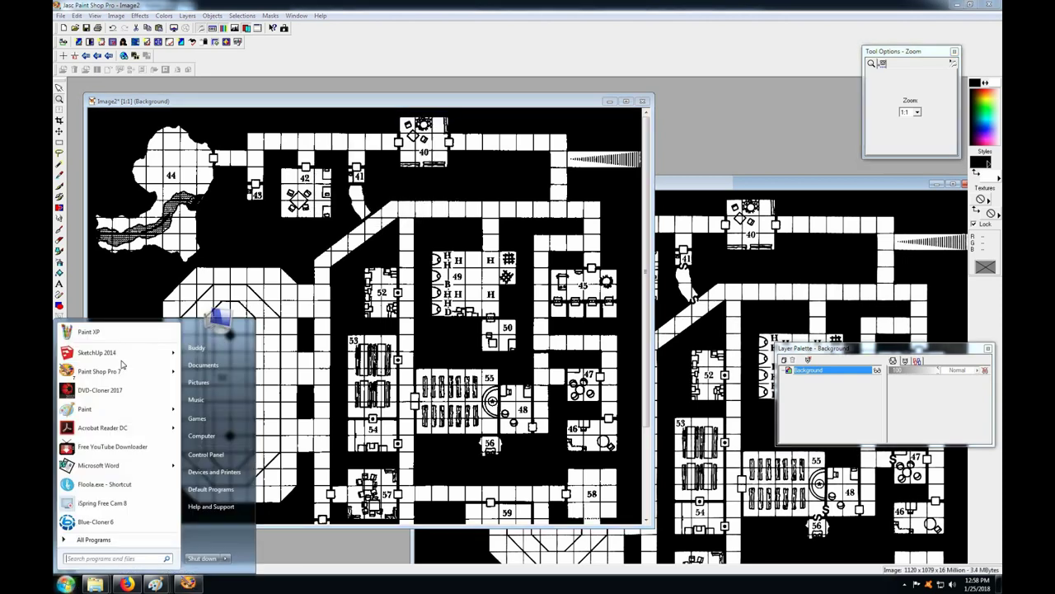
click(107, 332)
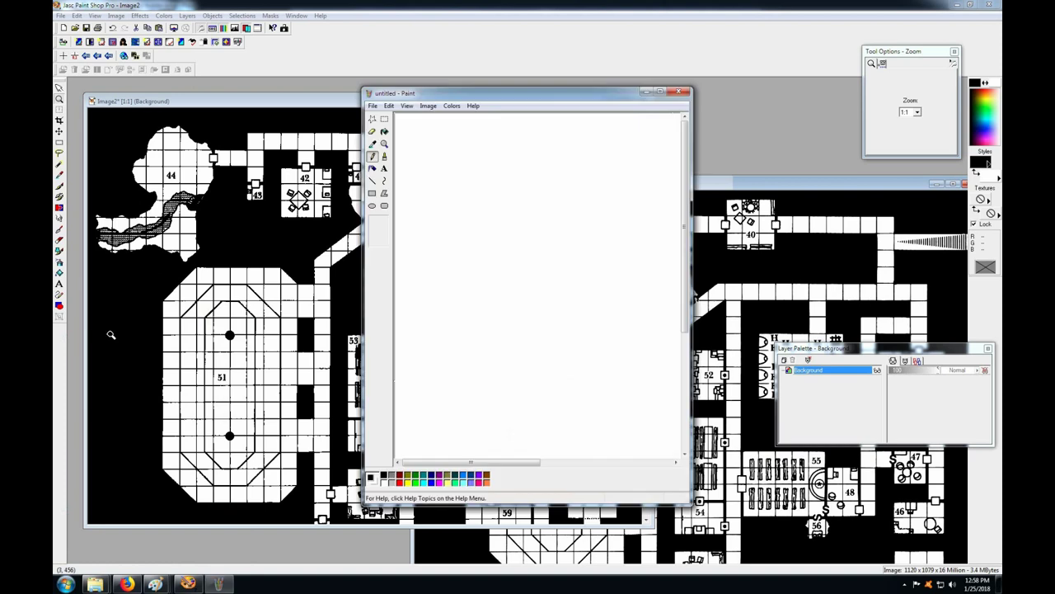
click(663, 91)
click(71, 29)
right_click(155, 89)
click(172, 116)
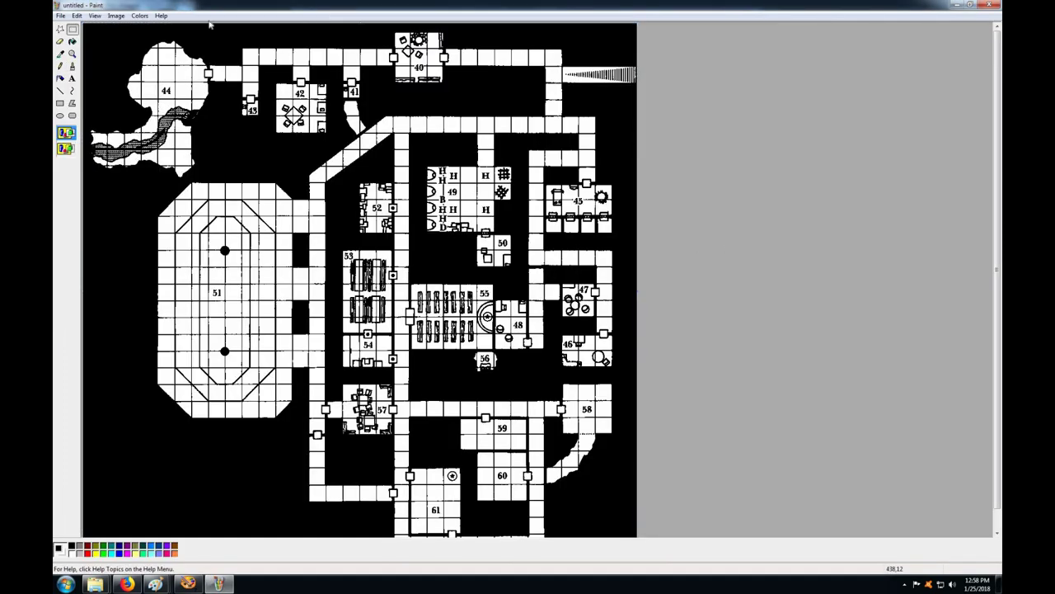
Zoom in and trace the northern hallway with straight red lines, from its upper edge to room 40's door and back to room 42's door
click(94, 16)
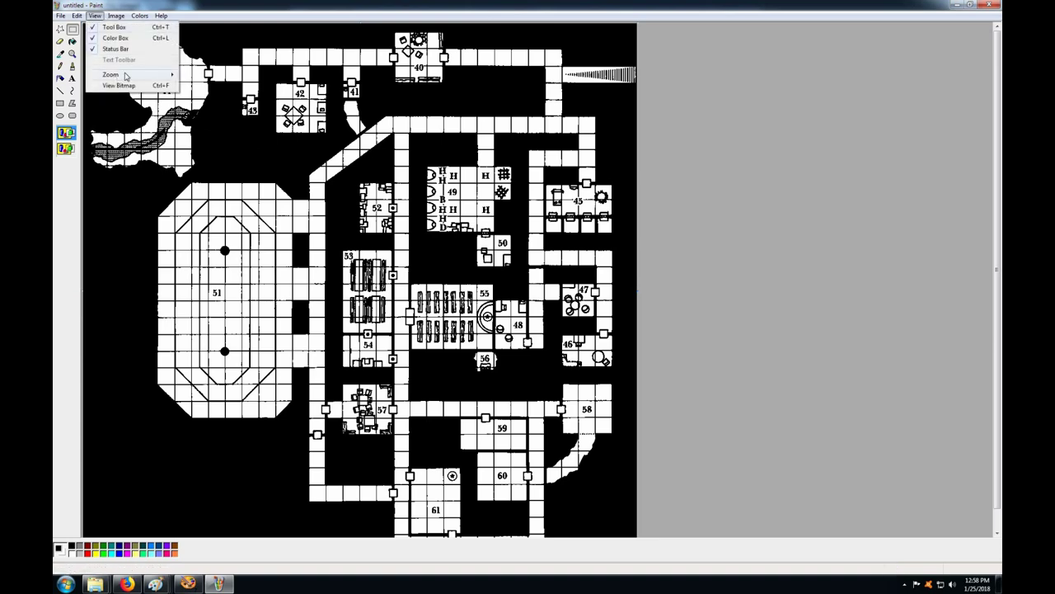
mouse_move(113, 76)
click(205, 98)
click(88, 98)
click(190, 57)
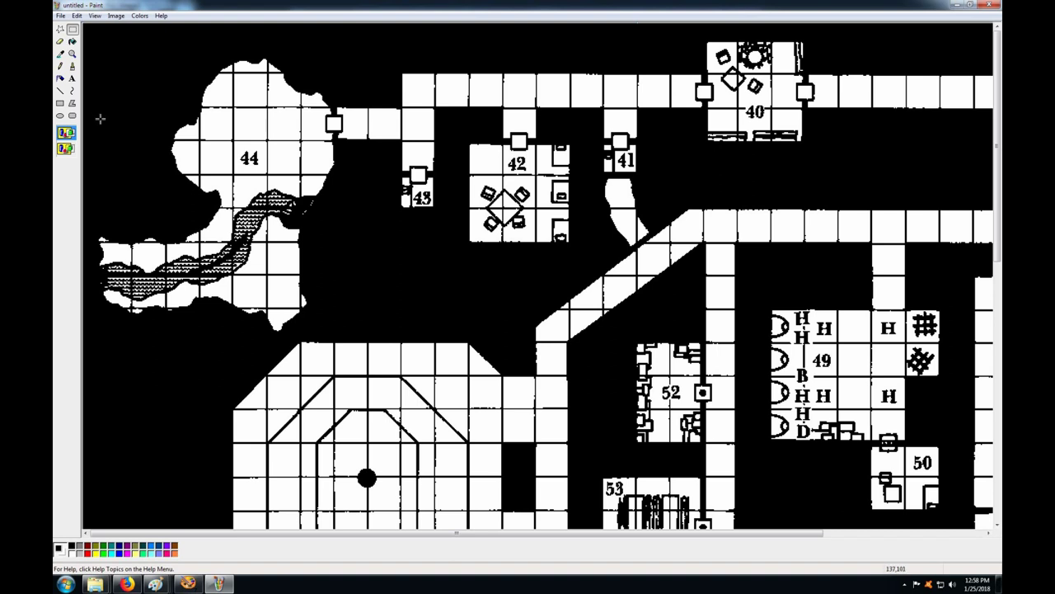
click(60, 91)
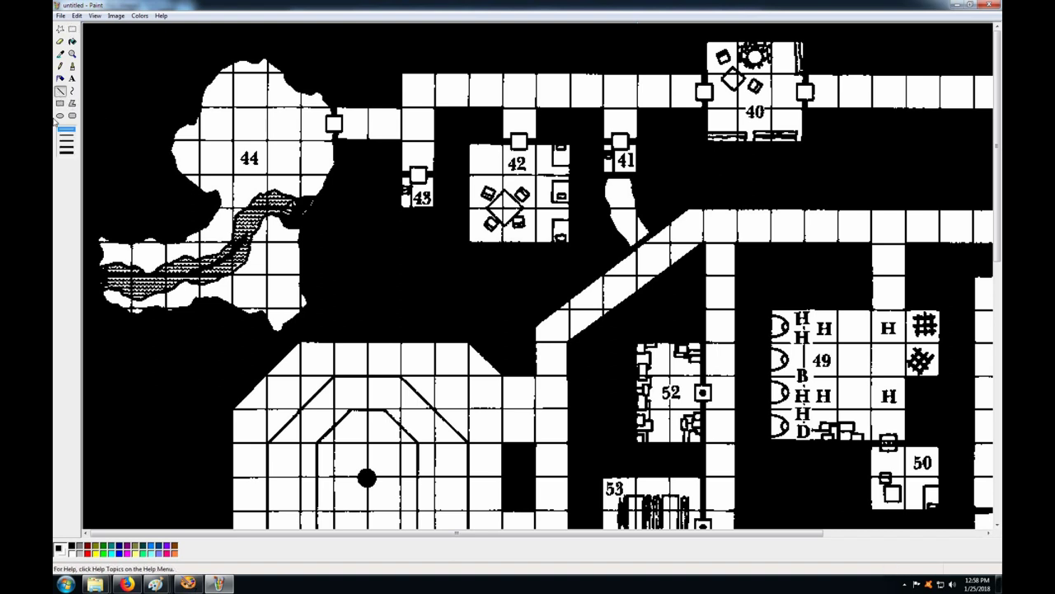
click(64, 135)
drag(400, 70, 703, 71)
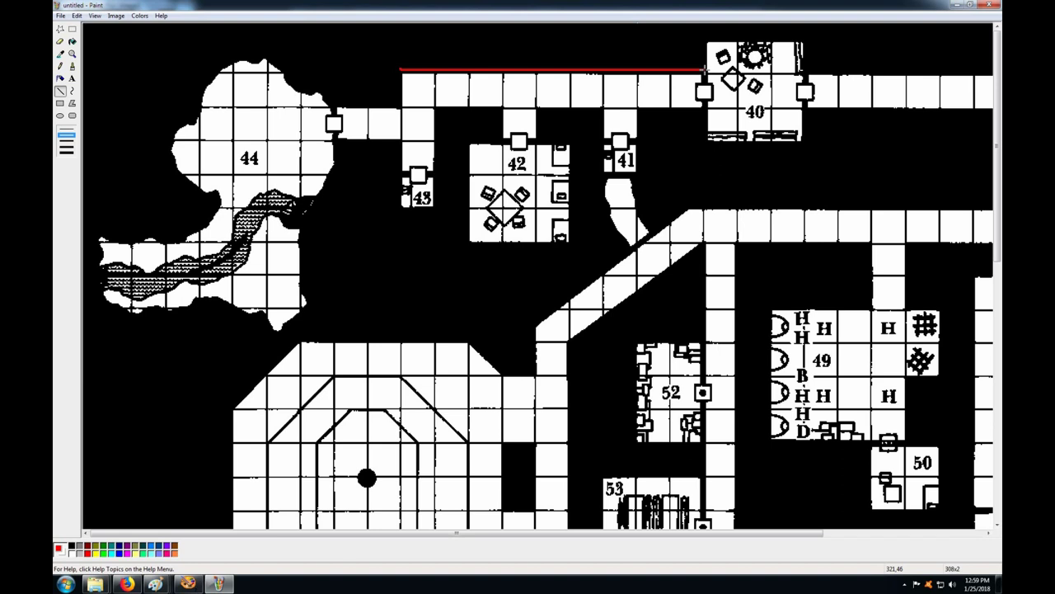
drag(702, 72, 641, 110)
drag(640, 110, 601, 141)
drag(602, 140, 500, 141)
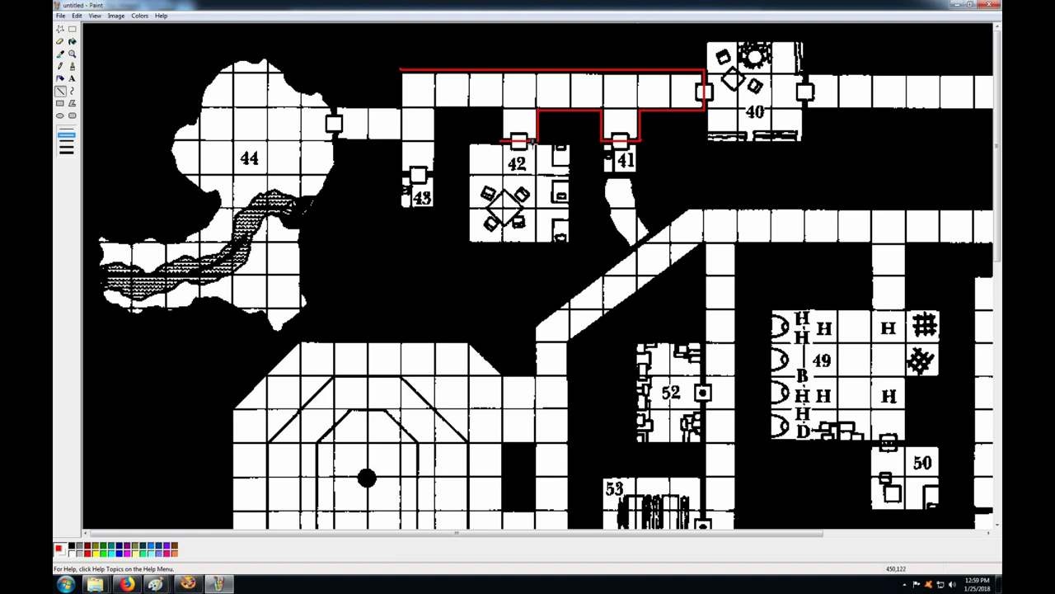
Undo misplaced lines and finish the red hallway outline past the doors of rooms 42, 43 and 44 back to its starting corner
click(76, 16)
click(90, 27)
mouse_move(537, 141)
mouse_down()
mouse_move(500, 141)
mouse_move(500, 107)
mouse_up()
drag(500, 107, 432, 107)
mouse_move(439, 177)
mouse_down()
mouse_move(400, 174)
mouse_move(399, 147)
mouse_move(387, 143)
mouse_move(335, 141)
mouse_move(335, 103)
mouse_up()
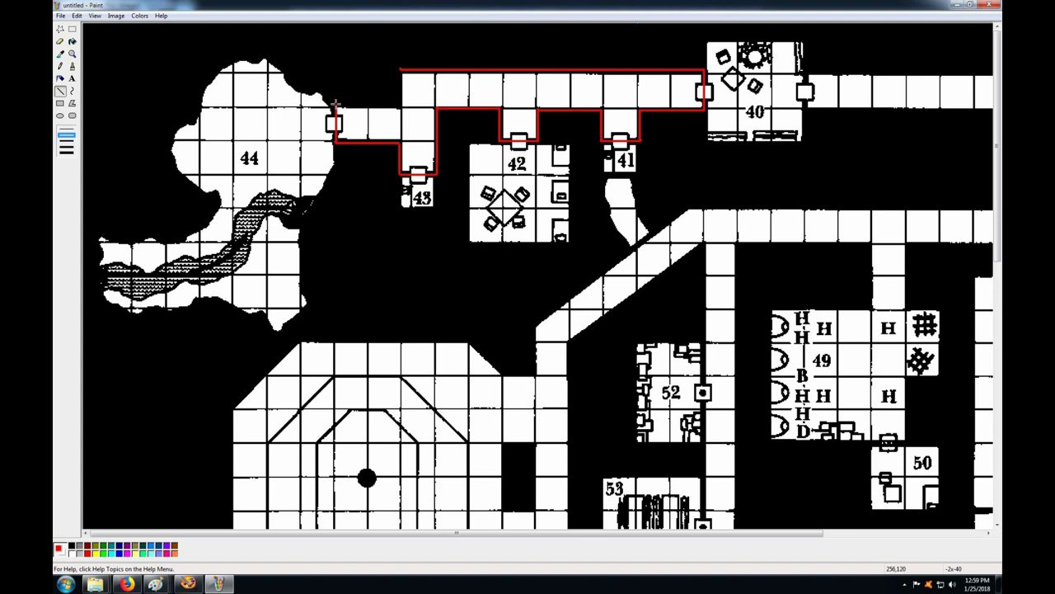
click(76, 16)
click(87, 27)
mouse_move(334, 141)
mouse_down()
mouse_move(335, 105)
mouse_move(401, 105)
mouse_move(401, 73)
mouse_up()
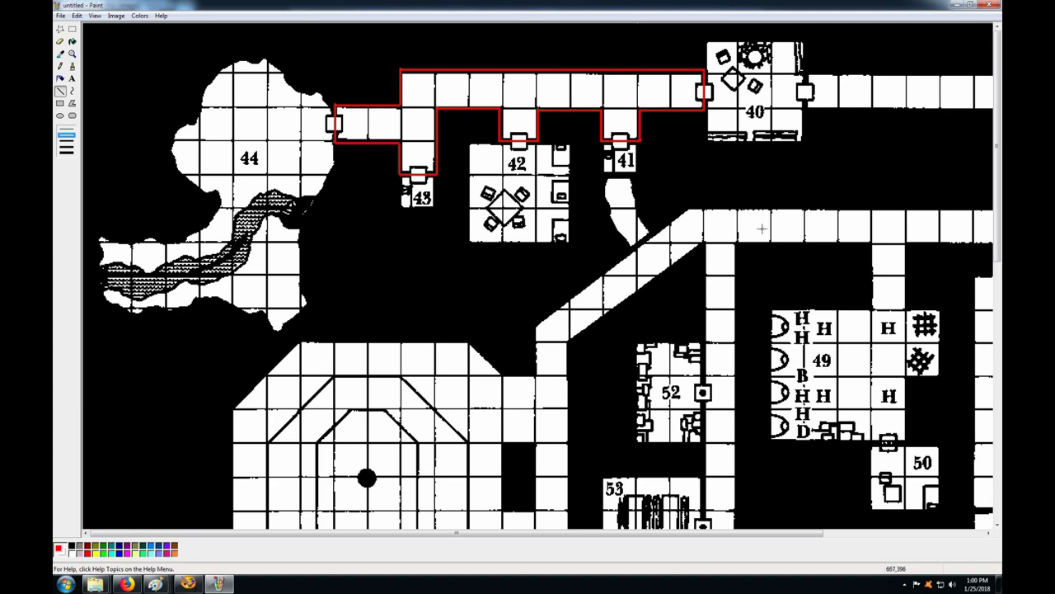
Draw a short red line across the east door of room 40 and close the practice drawing
drag(312, 536, 593, 547)
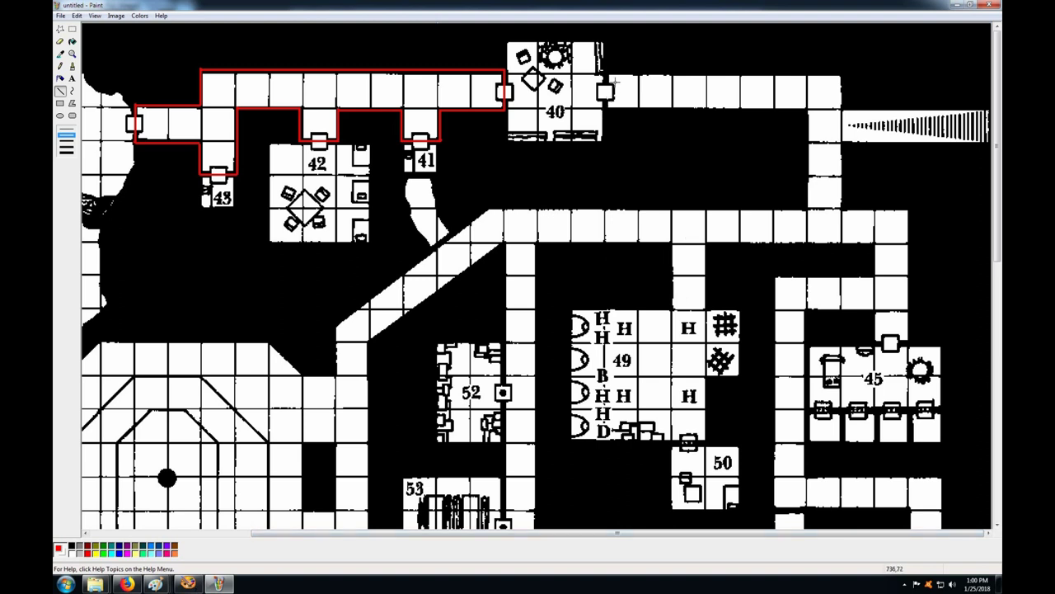
drag(604, 71, 606, 109)
click(994, 5)
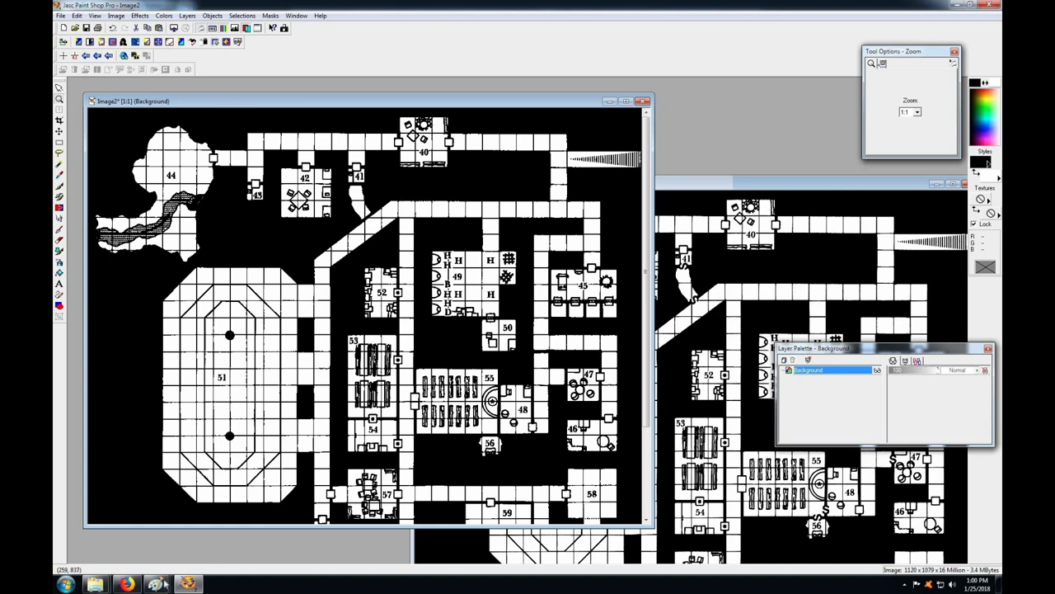
Switch to hallway isolation.bmp in Paint and copy the whole map with its red hallway outlines
mouse_move(155, 583)
click(437, 527)
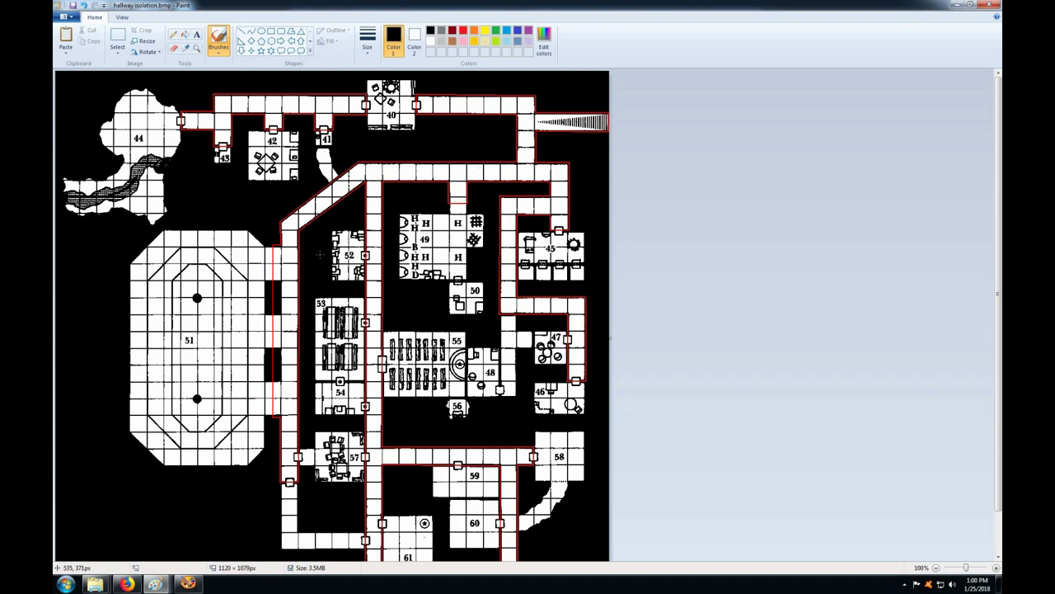
click(117, 38)
right_click(251, 189)
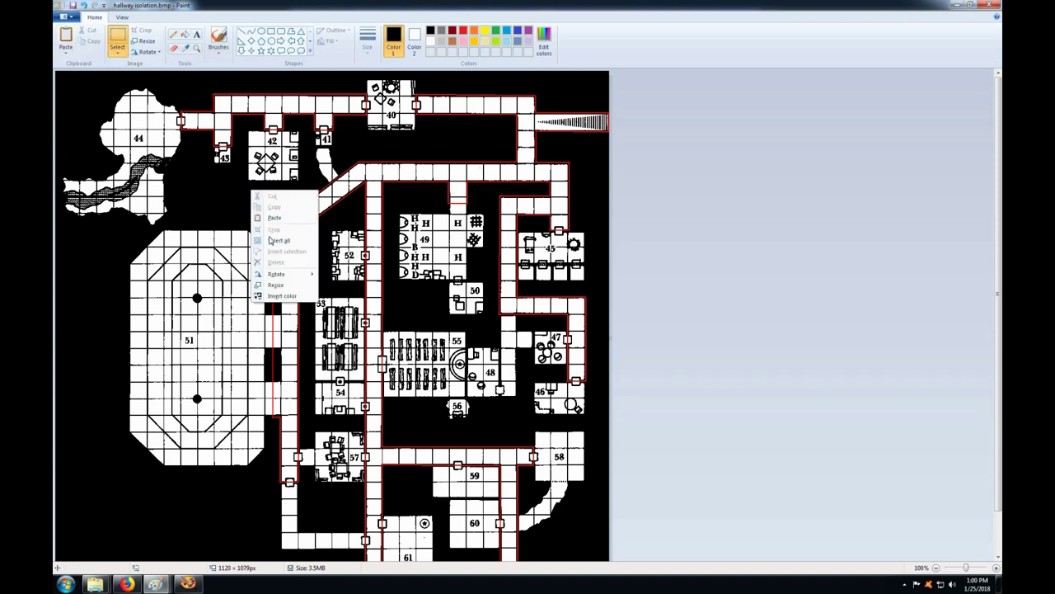
click(272, 237)
right_click(265, 184)
click(284, 200)
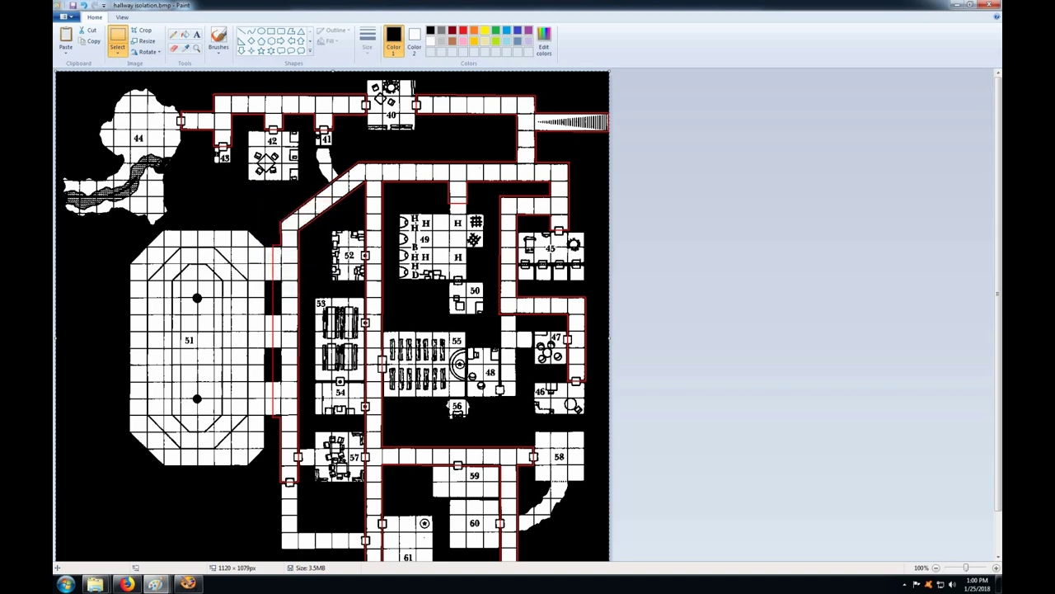
Open a new, maximized Paint XP window and paste the outlined hallway map into it
click(65, 583)
click(89, 332)
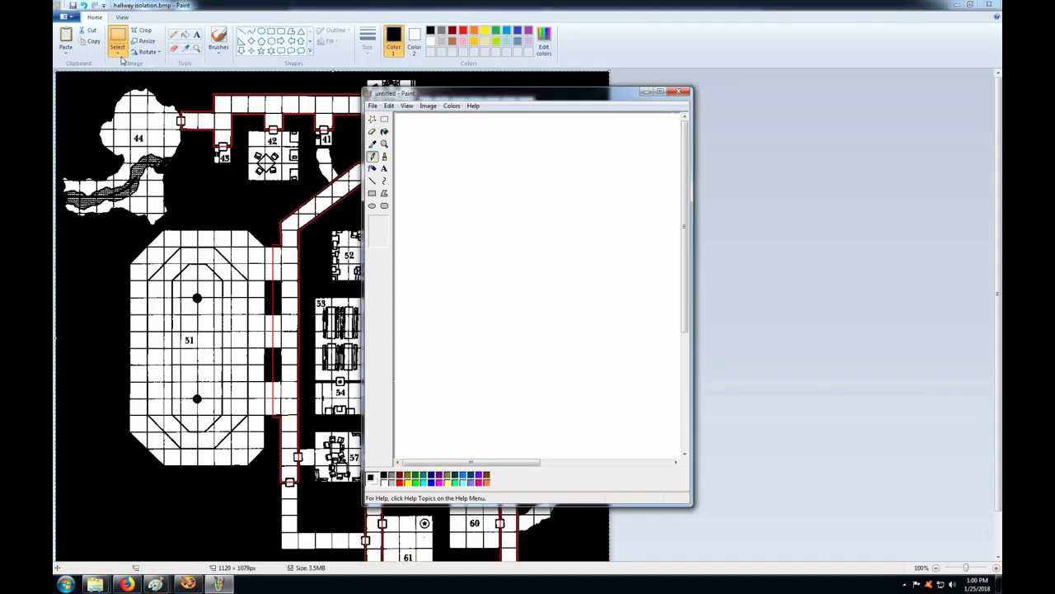
click(660, 91)
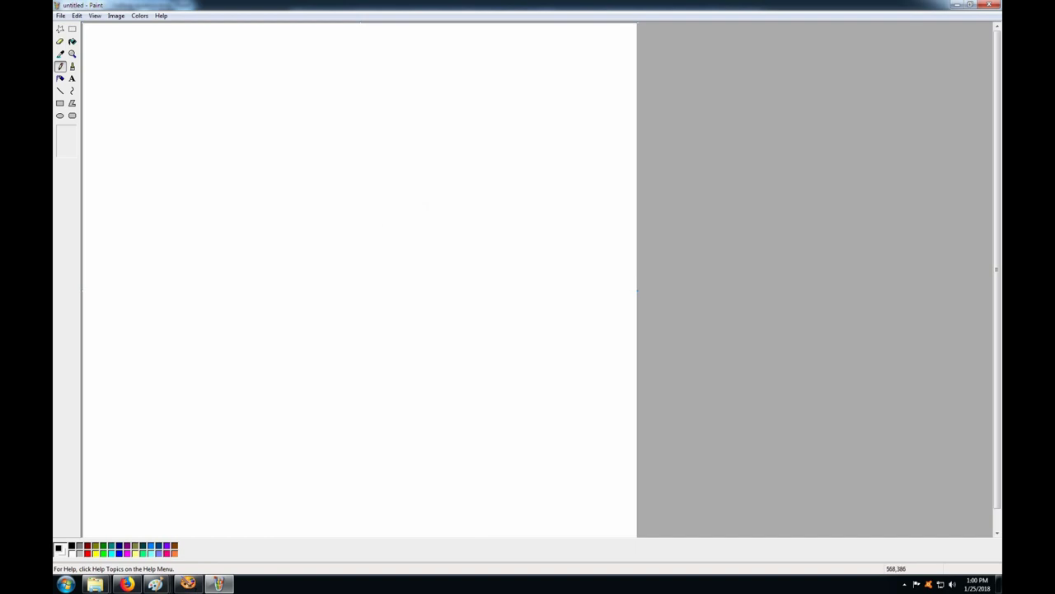
right_click(242, 154)
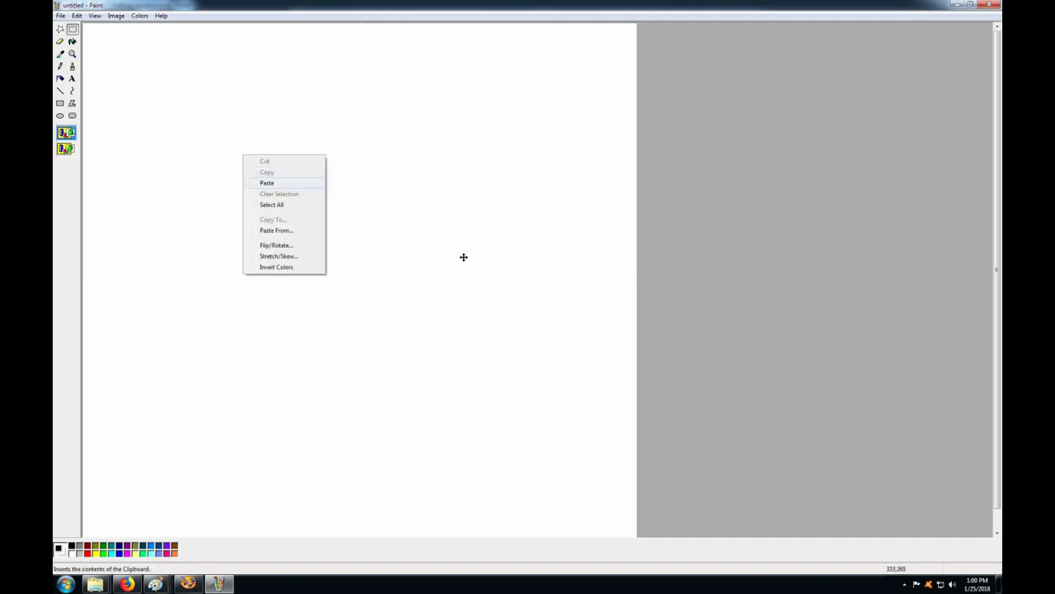
click(263, 179)
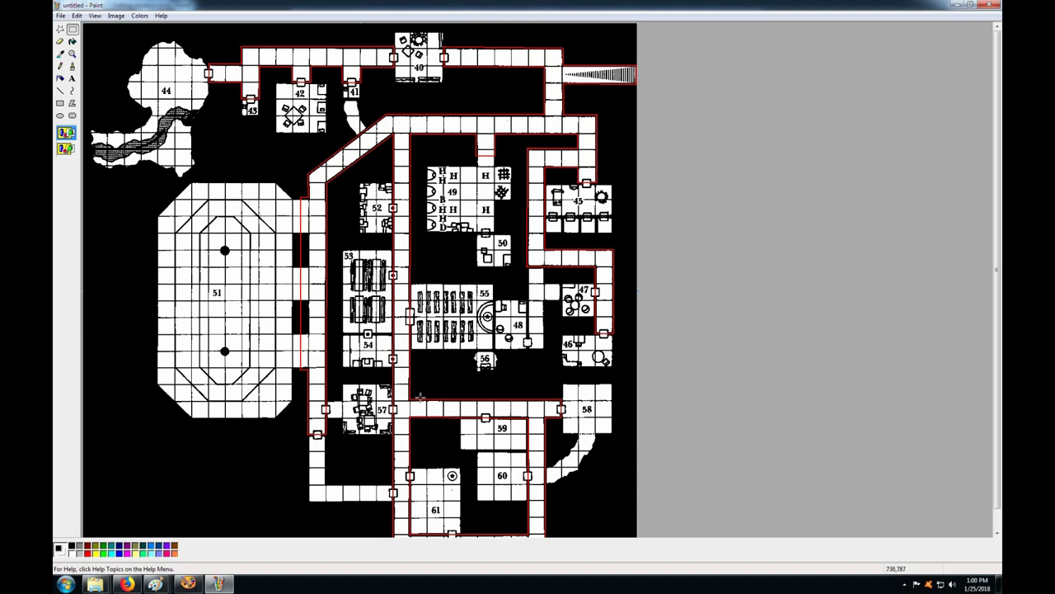
Cut the entire outlined map from the canvas and fill the empty canvas with black
right_click(236, 152)
click(253, 202)
right_click(230, 131)
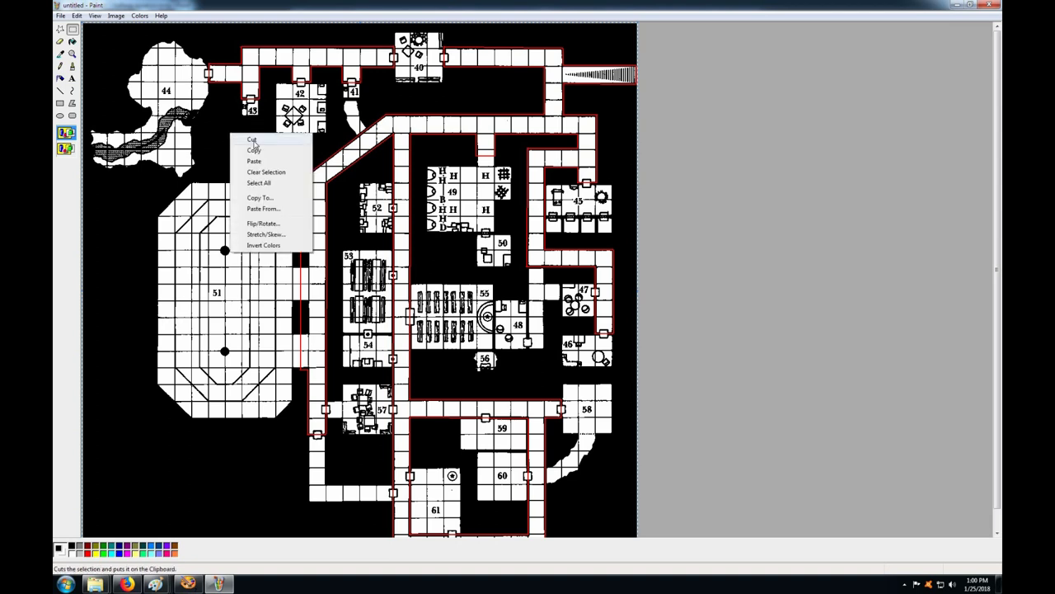
click(253, 141)
click(72, 42)
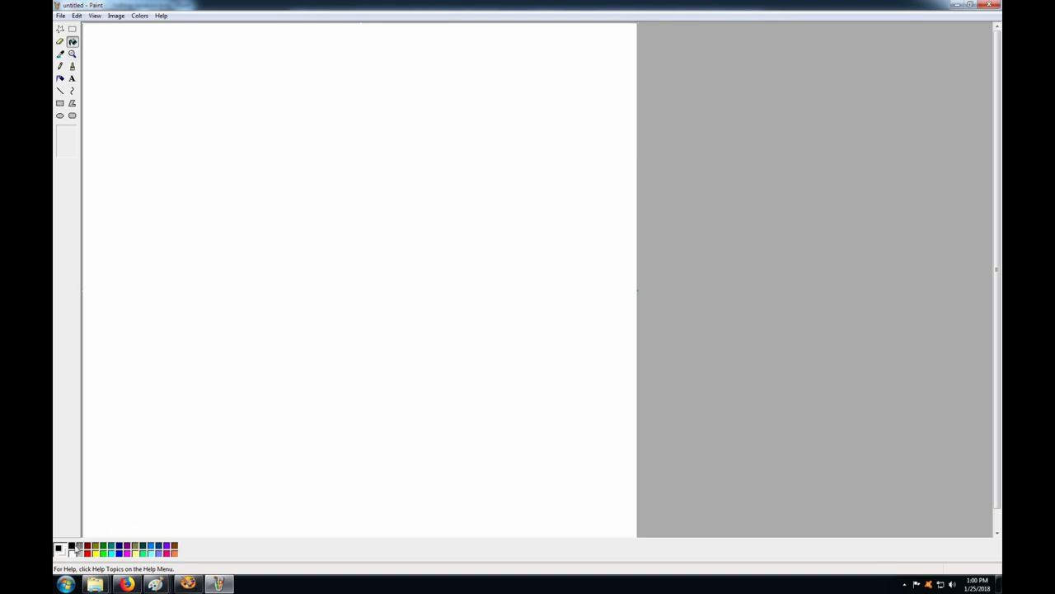
click(356, 198)
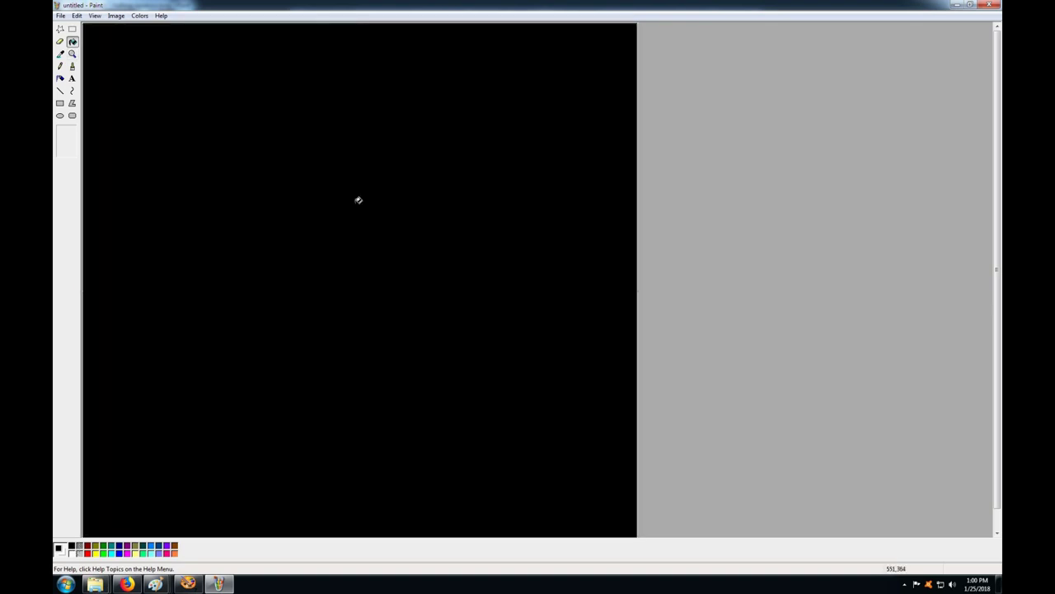
Paste the outlined map over the black canvas and turn off opaque drawing so its white areas become transparent
click(71, 29)
right_click(305, 155)
click(327, 183)
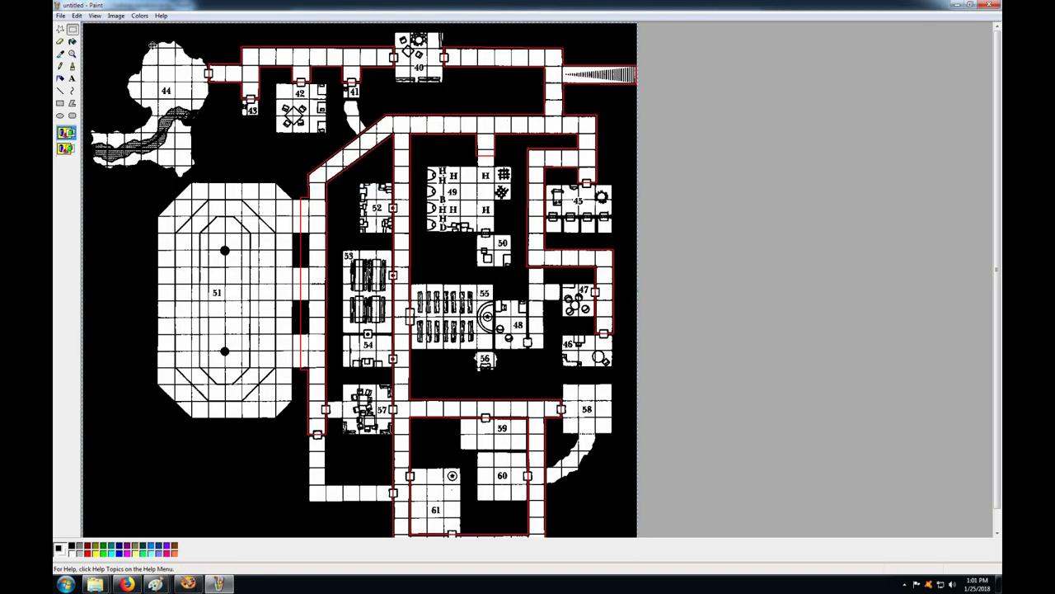
click(116, 18)
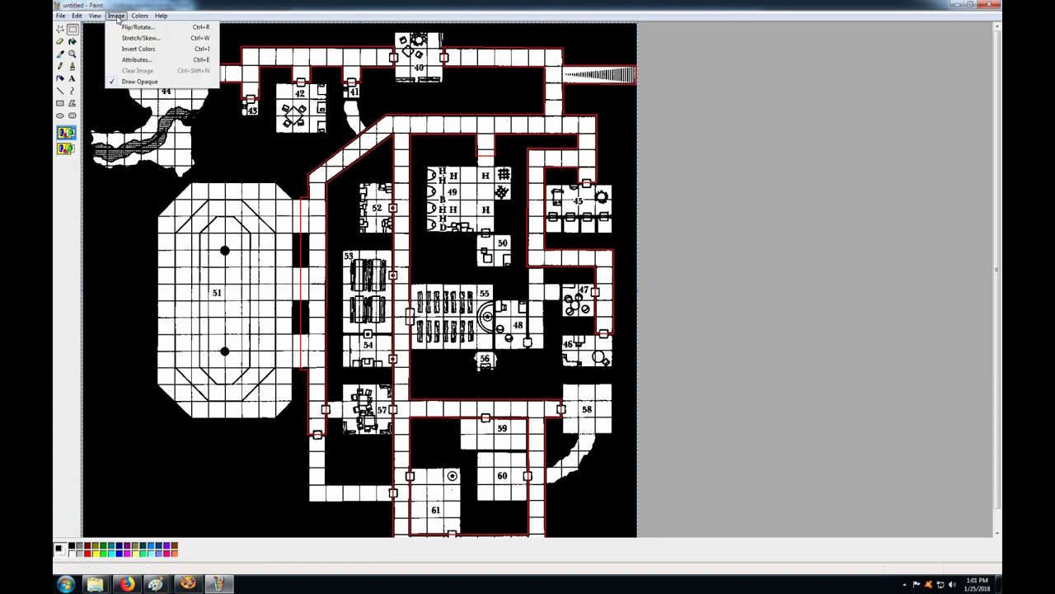
click(129, 81)
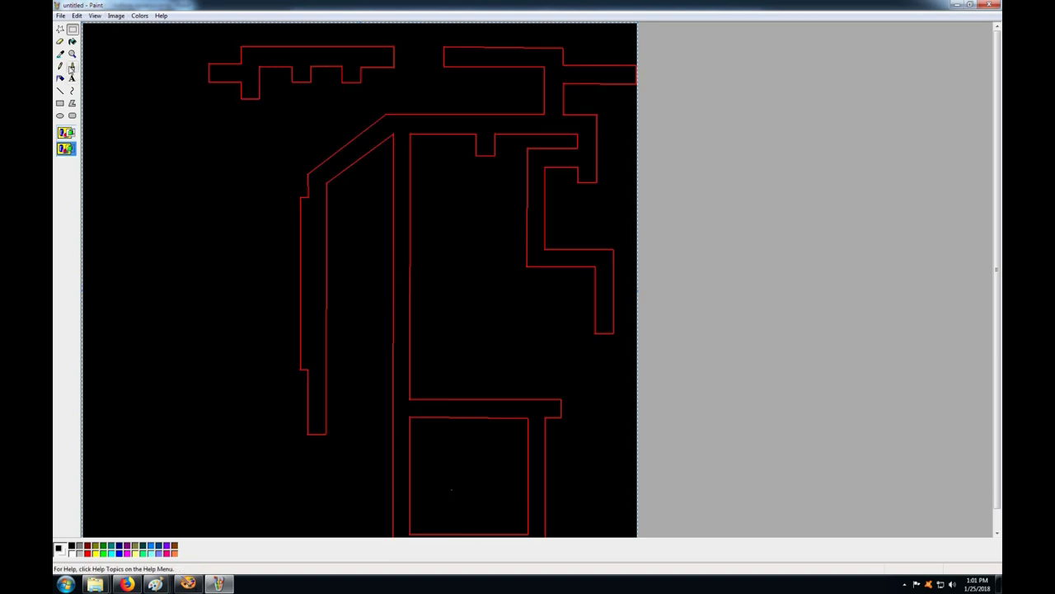
Fill the areas outside the hallway outlines with red, including the enclosed block near the lower hallways, keeping the hallways black
click(71, 67)
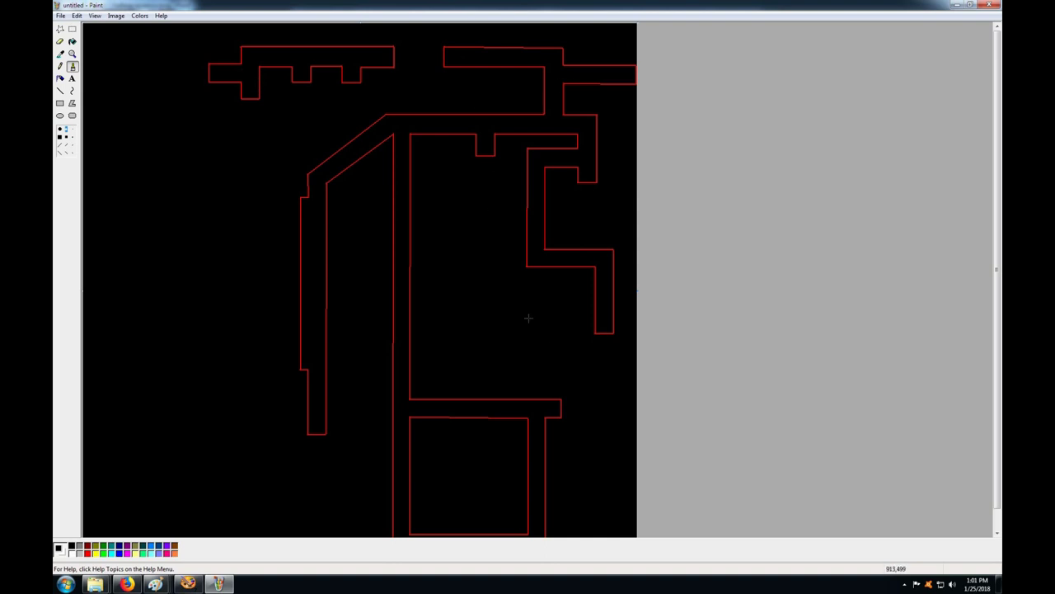
click(73, 42)
click(88, 553)
click(272, 403)
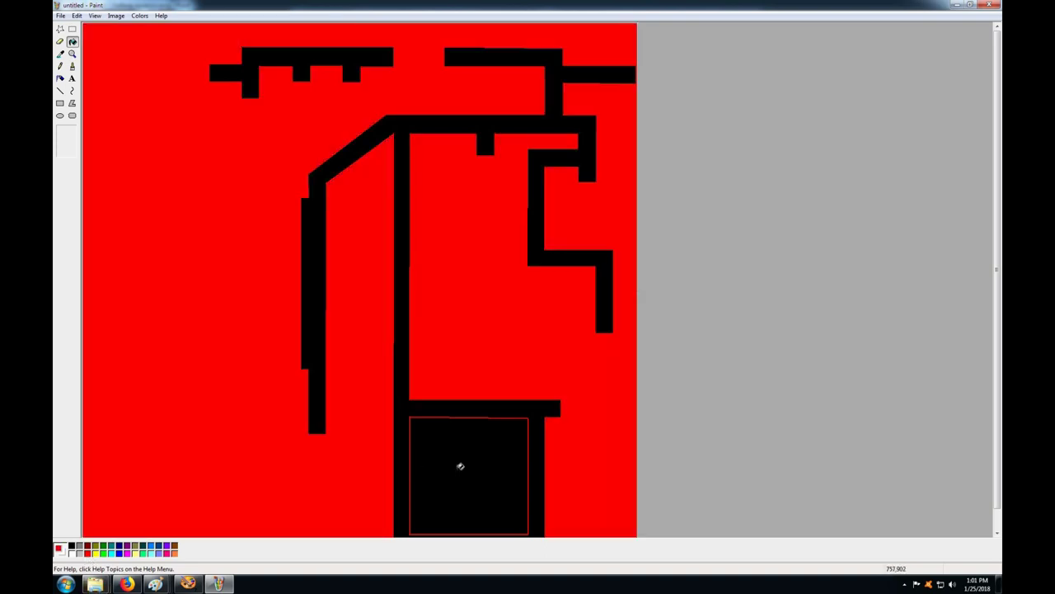
click(460, 465)
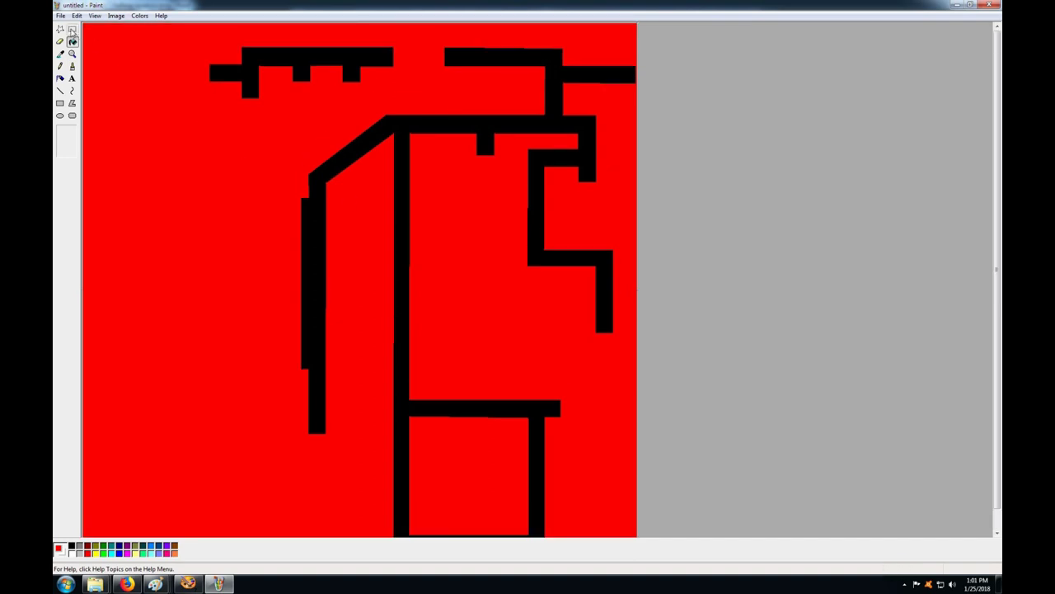
Select the entire red and black hallway mask and copy it
click(72, 29)
right_click(203, 124)
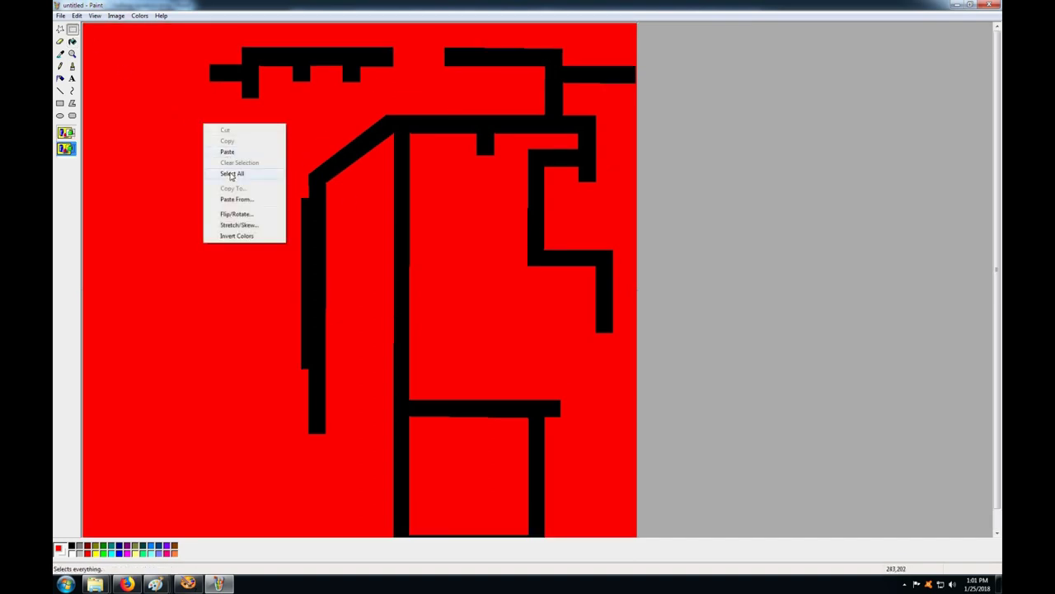
click(232, 174)
right_click(225, 133)
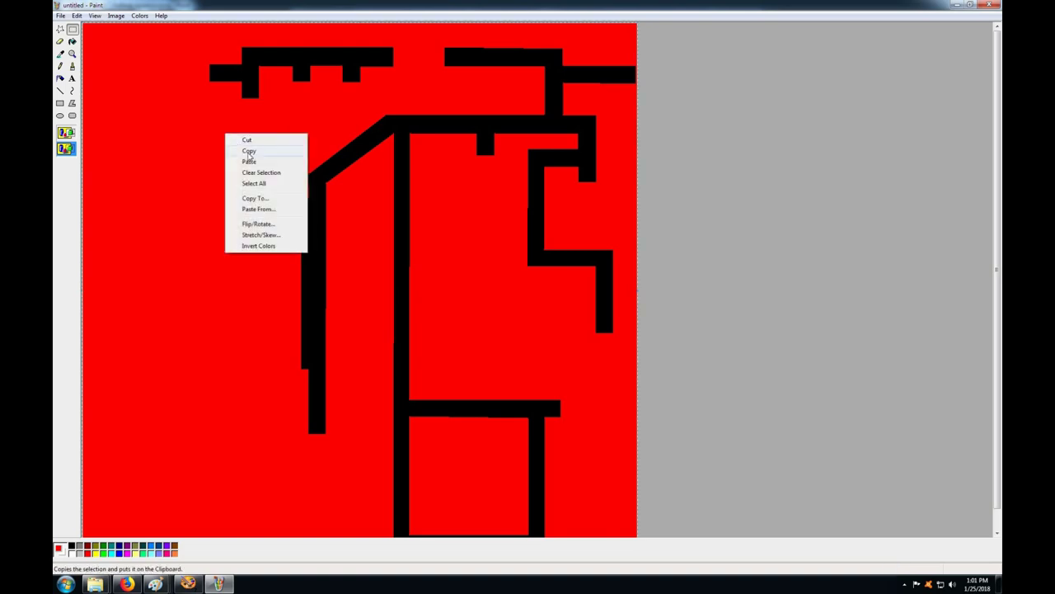
click(249, 153)
Switch to Paint Shop Pro, close the Image2 map and move the Image1 map window aside
click(188, 584)
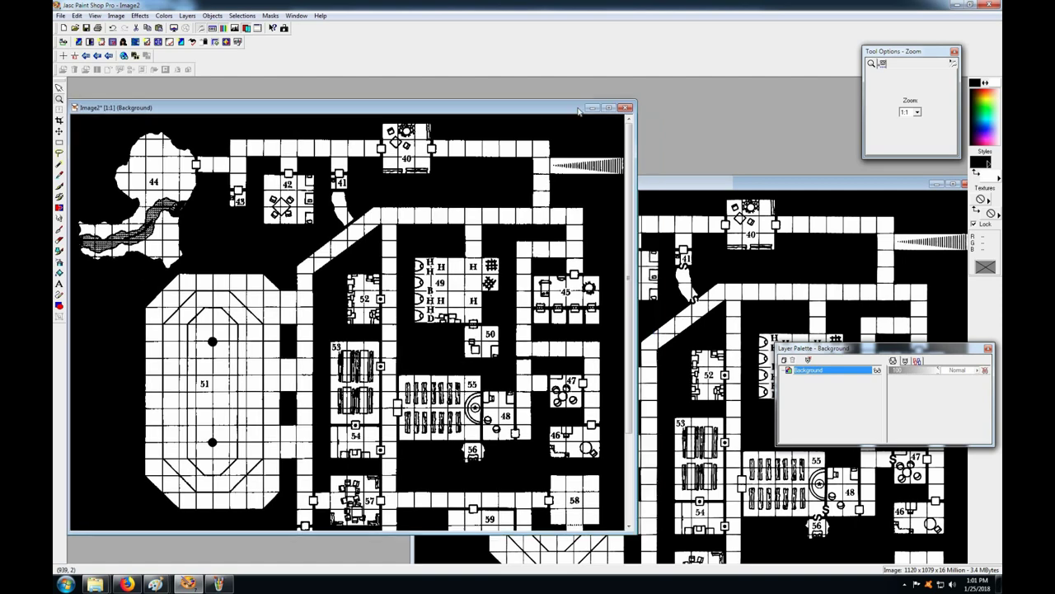
click(643, 100)
click(533, 317)
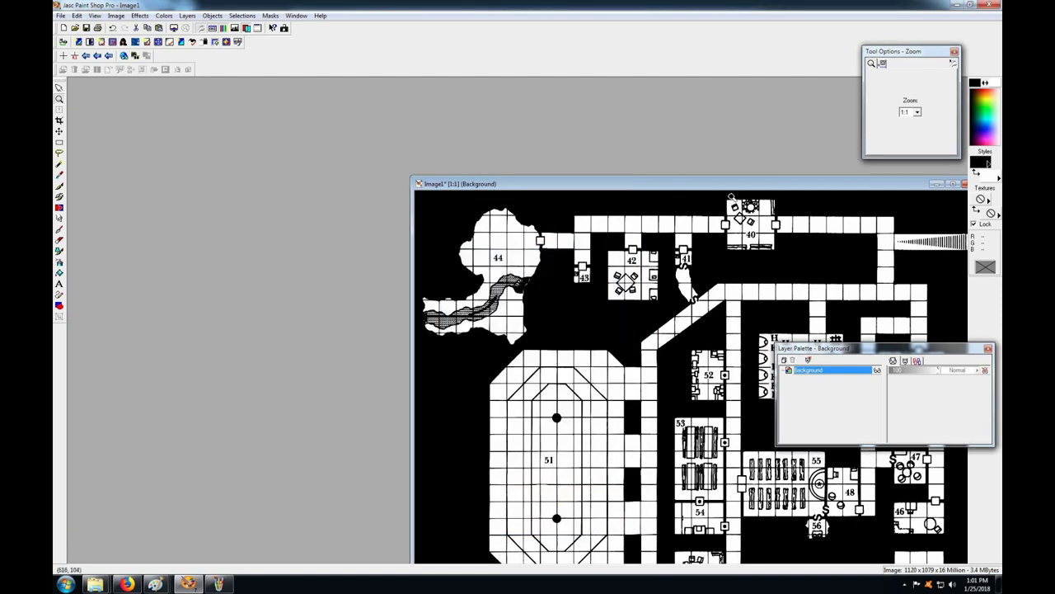
drag(734, 188, 461, 191)
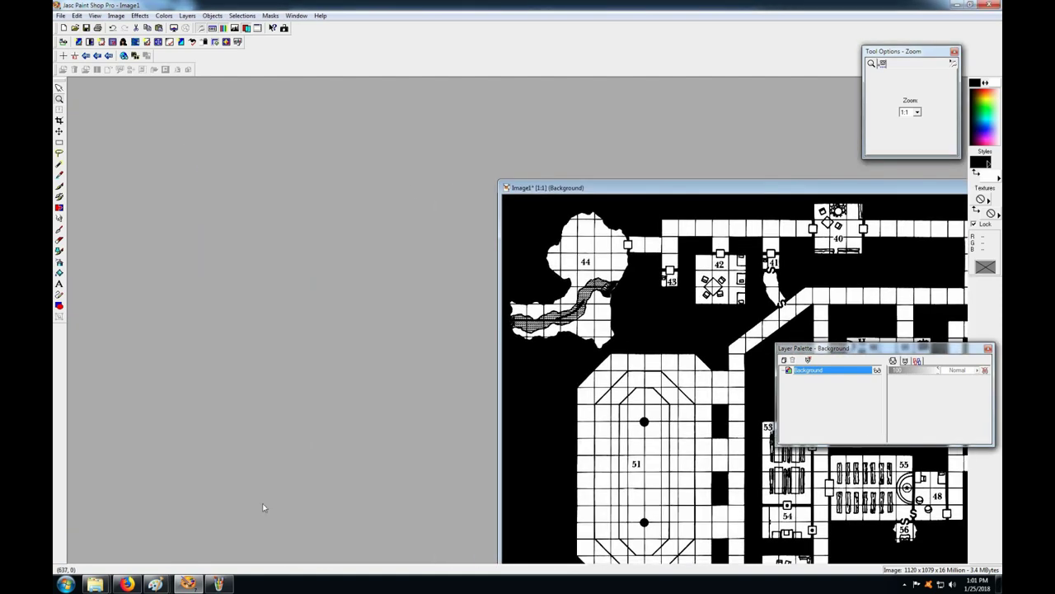
Paste the hallway mask as a new image and move its window over the Image1 map
right_click(268, 323)
click(322, 303)
drag(259, 118, 661, 119)
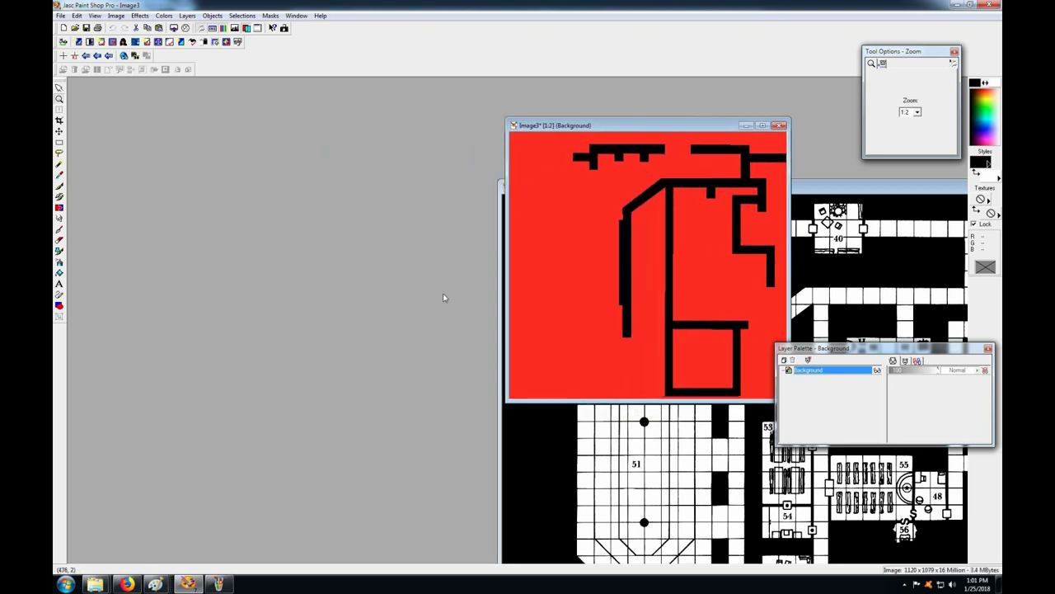
Switch to Paint and copy the whole dungeon map from Secret door hidden.bmp
click(217, 584)
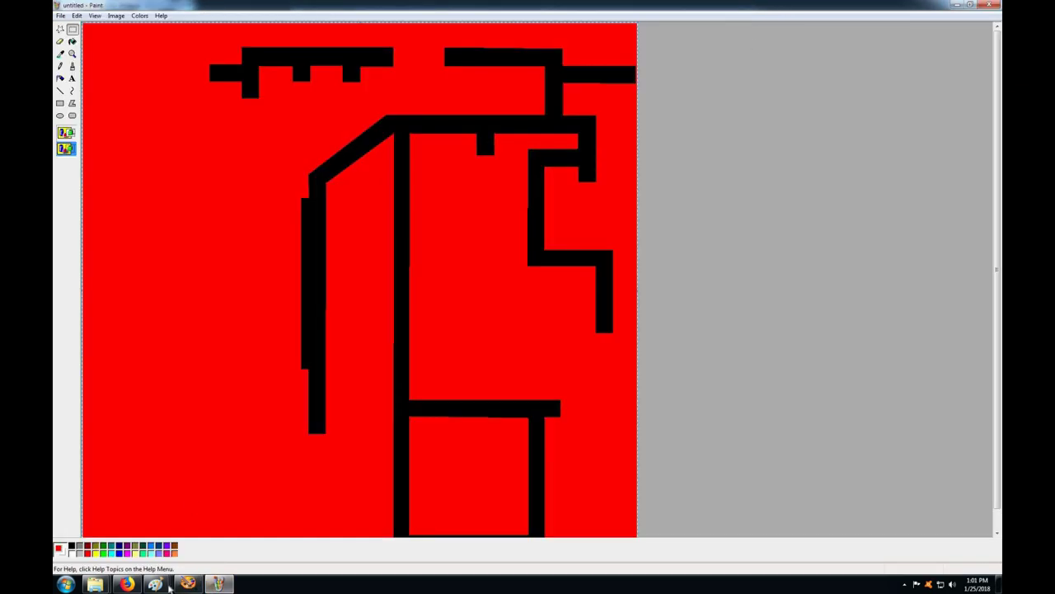
mouse_move(165, 585)
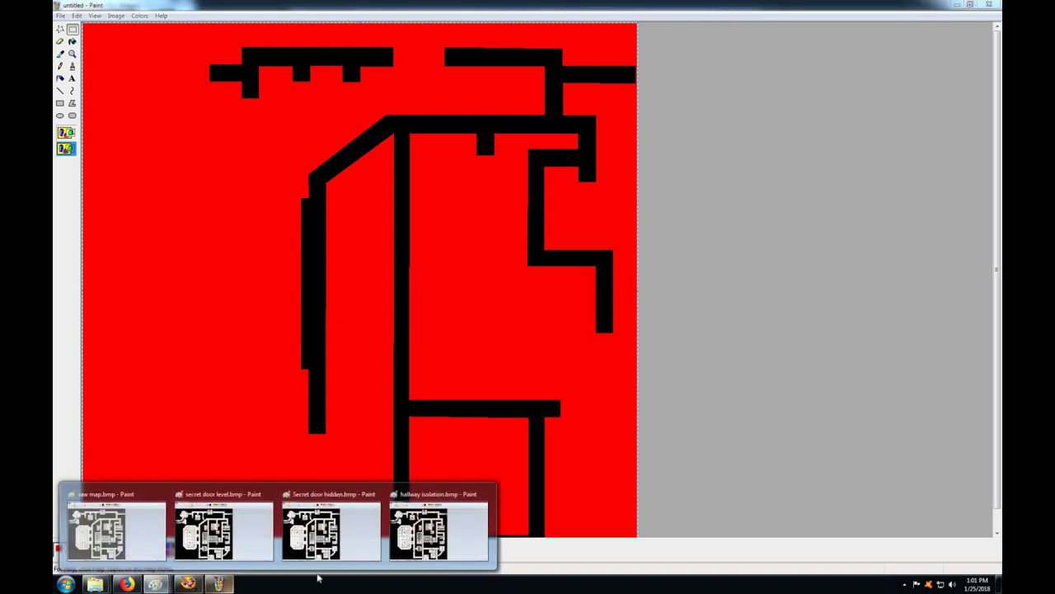
click(330, 532)
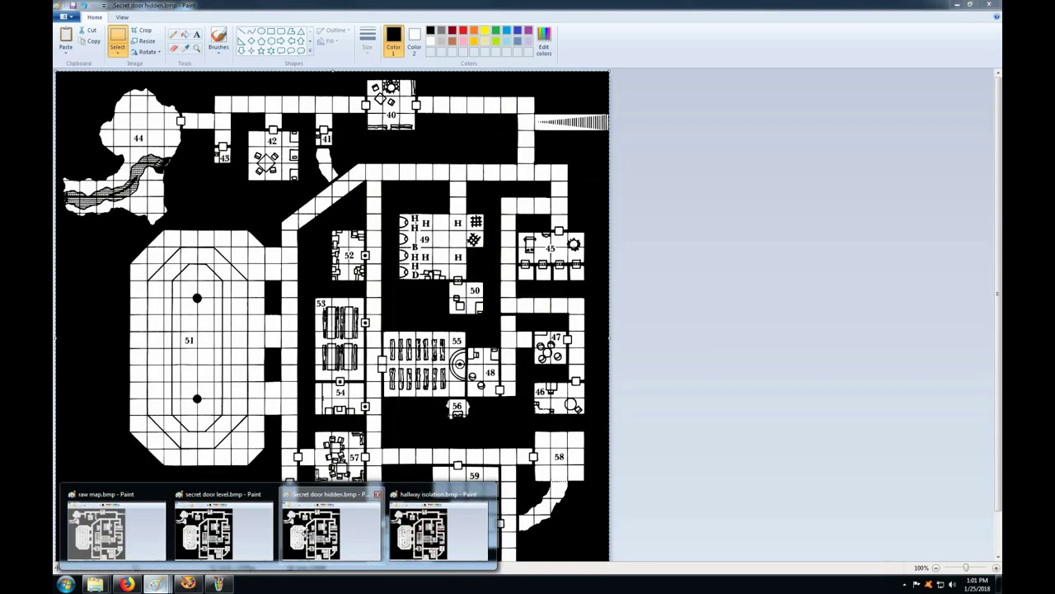
right_click(306, 195)
click(325, 196)
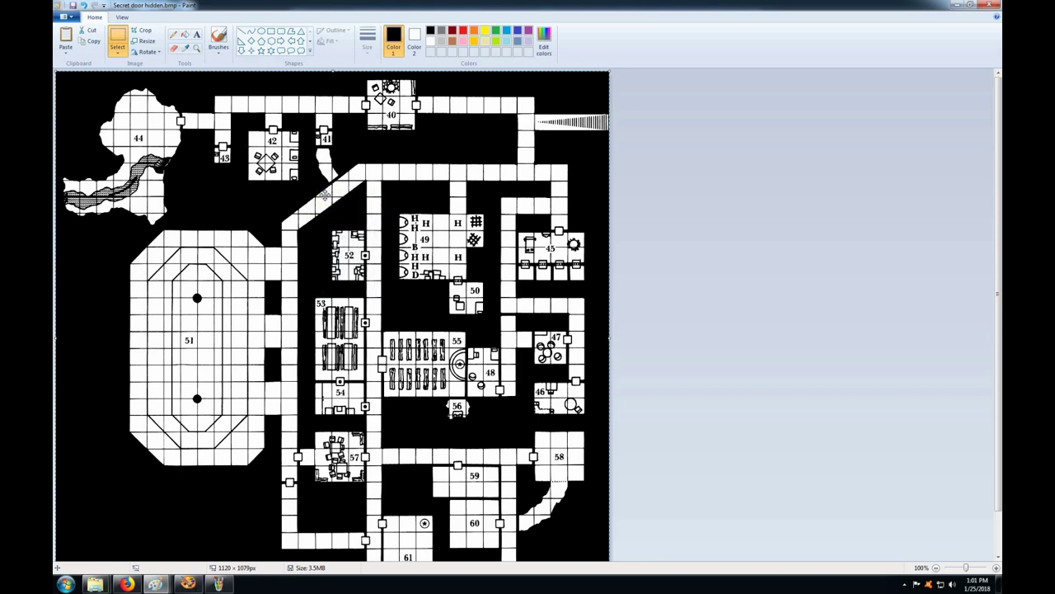
Switch to Paint Shop Pro, paste the copied map as a new image and arrange it beside the red hallway mask
click(188, 584)
right_click(269, 242)
click(297, 249)
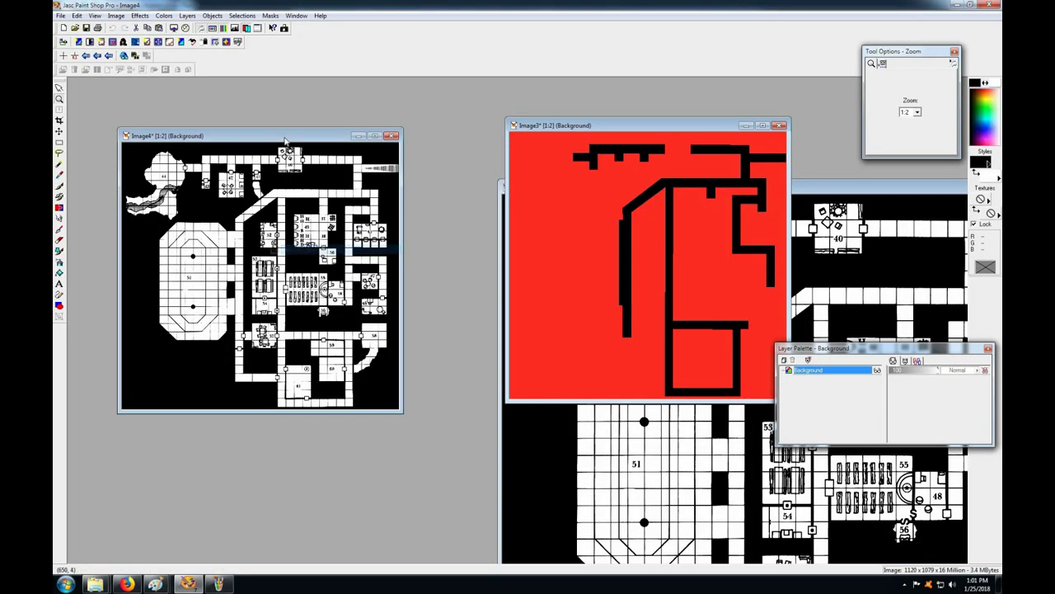
drag(284, 140, 282, 136)
drag(620, 125, 567, 117)
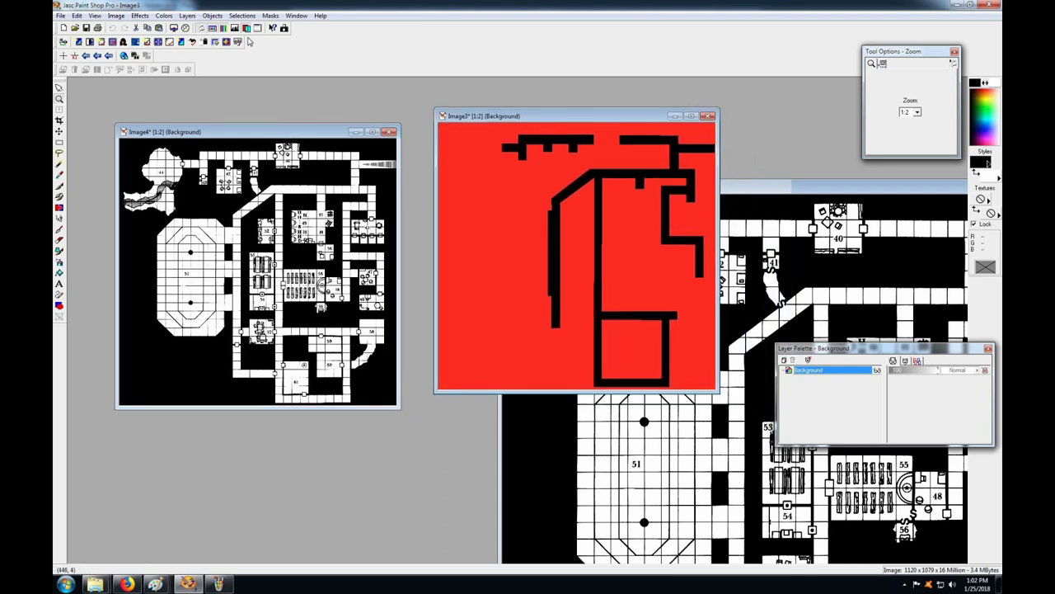
Select the entire hallway mask image and make red transparent in the selection with tolerance 0, leaving only the black hallways selected
click(243, 17)
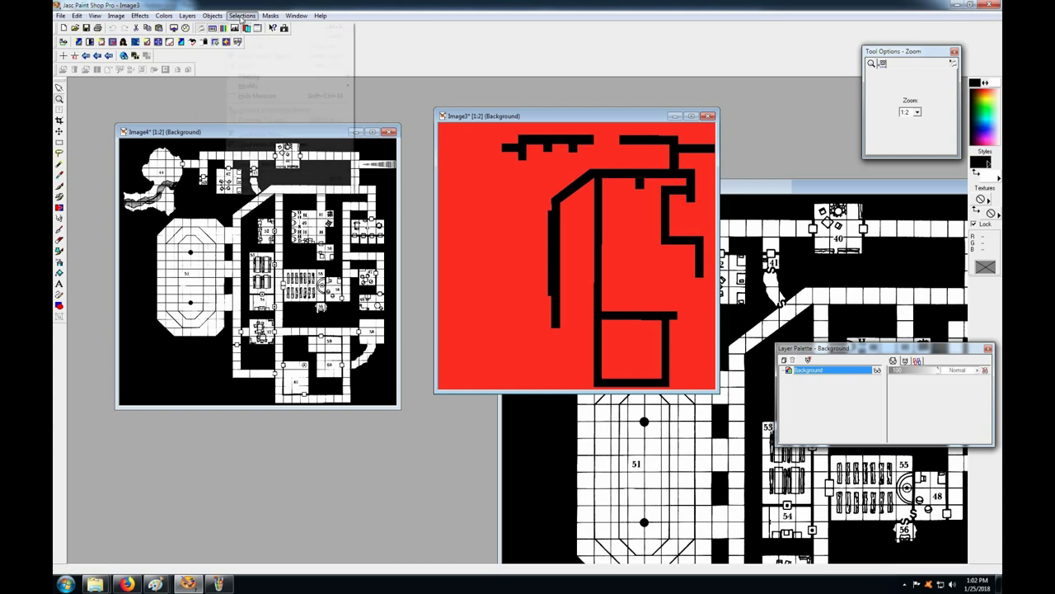
click(249, 27)
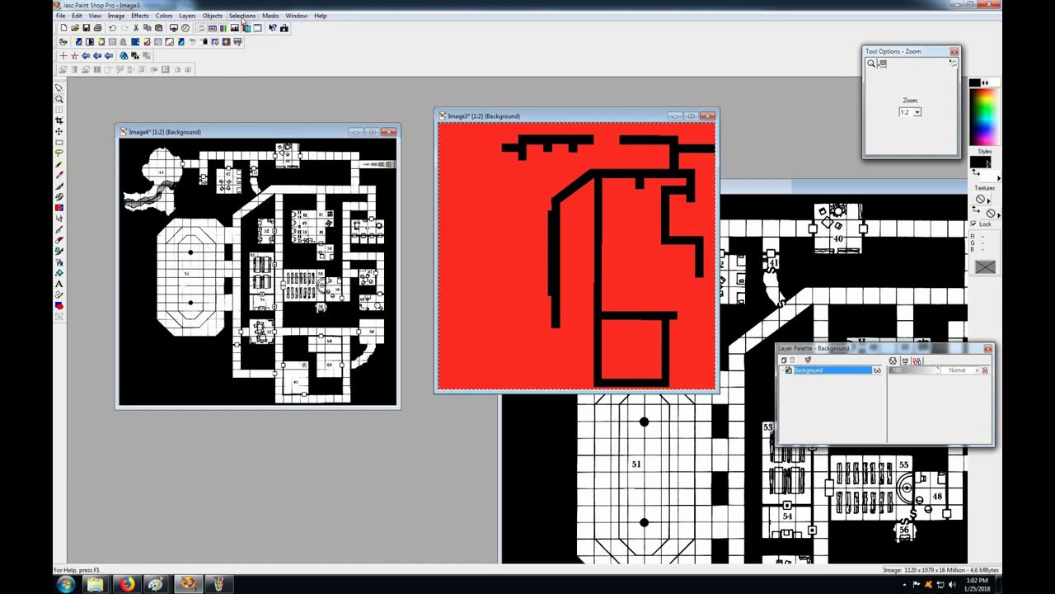
click(243, 17)
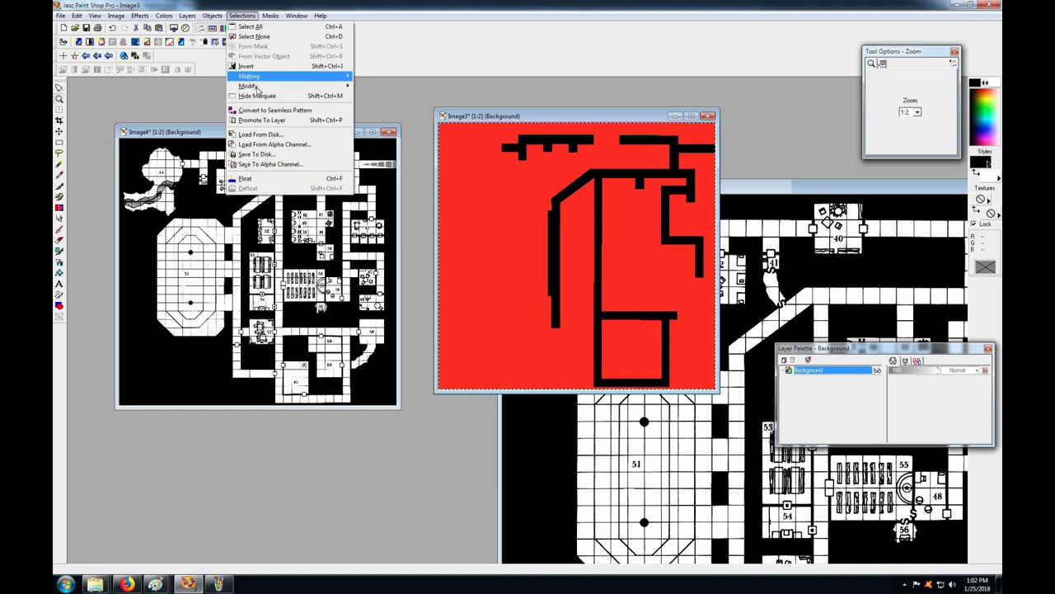
mouse_move(258, 89)
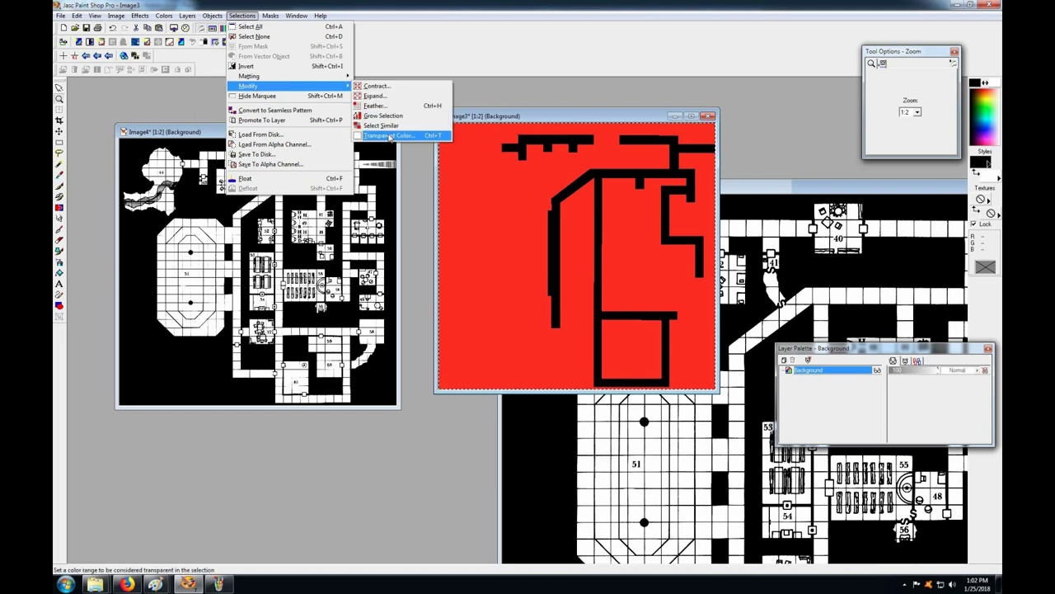
click(400, 136)
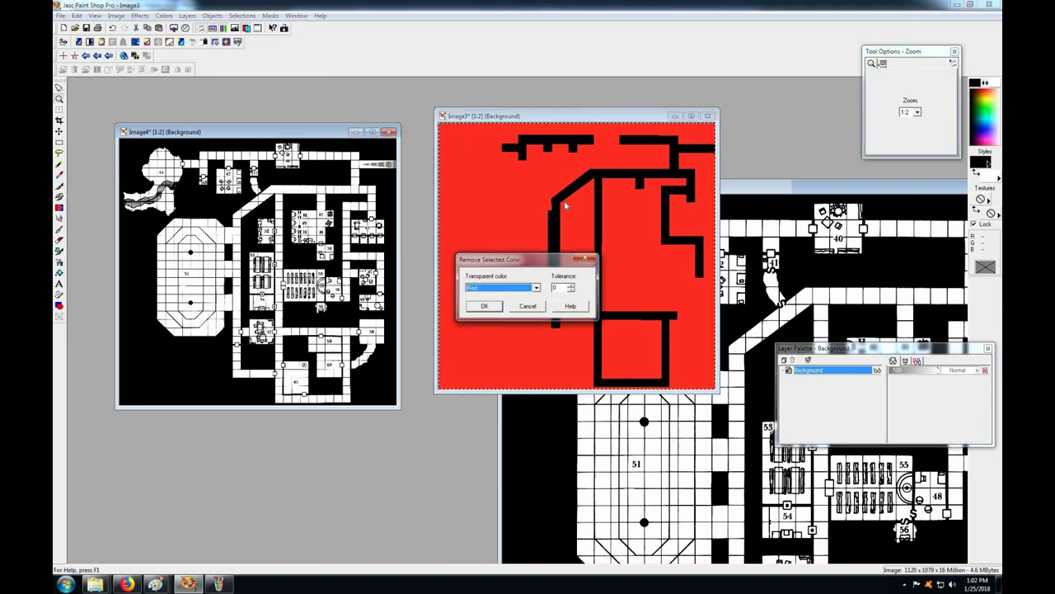
click(537, 288)
click(495, 302)
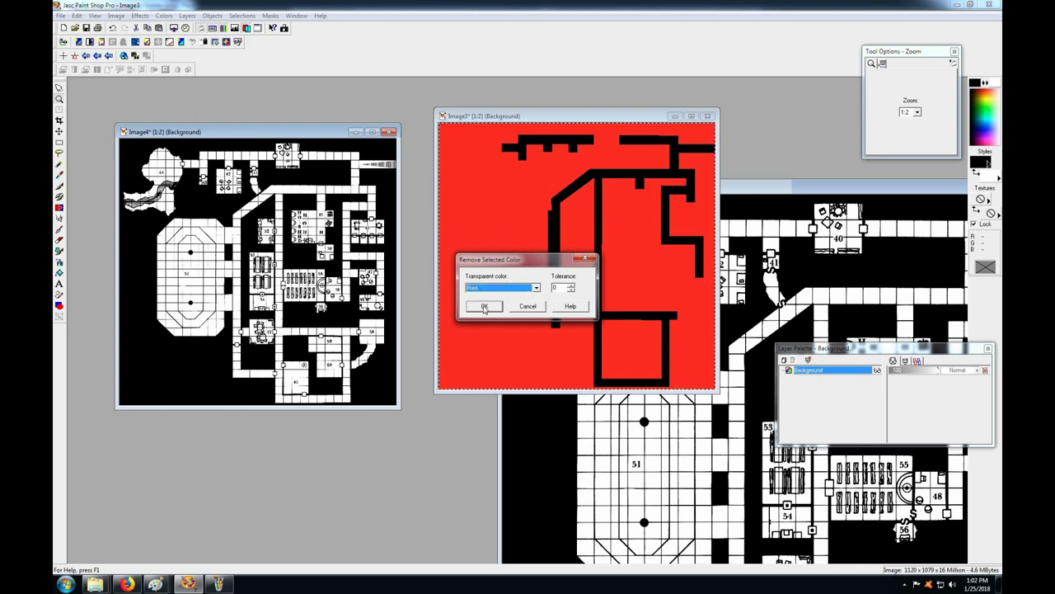
click(485, 307)
Copy the selected black hallways and move the mask and Image4 windows apart
right_click(598, 119)
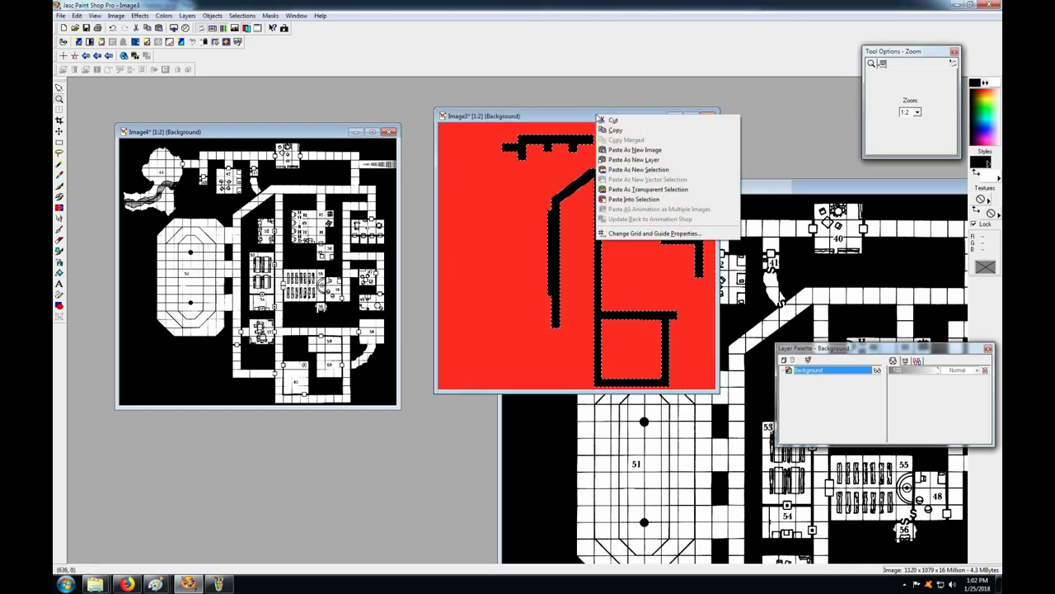
click(614, 131)
drag(566, 121, 662, 109)
click(281, 128)
drag(280, 127, 280, 126)
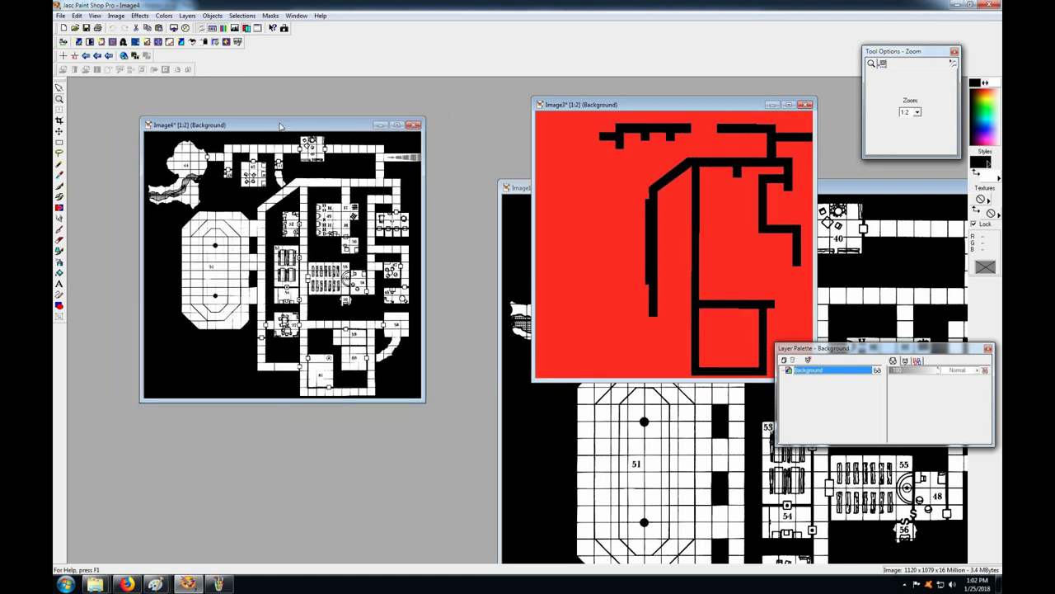
Paste the black hallways as a new layer on the Image4 map and align them over its hallways
right_click(281, 126)
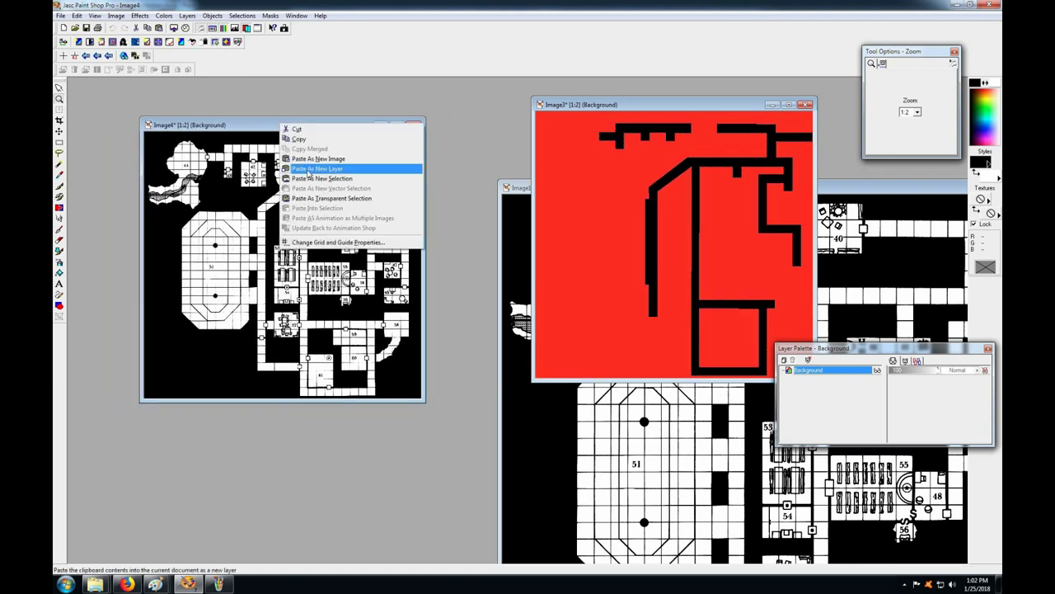
click(309, 169)
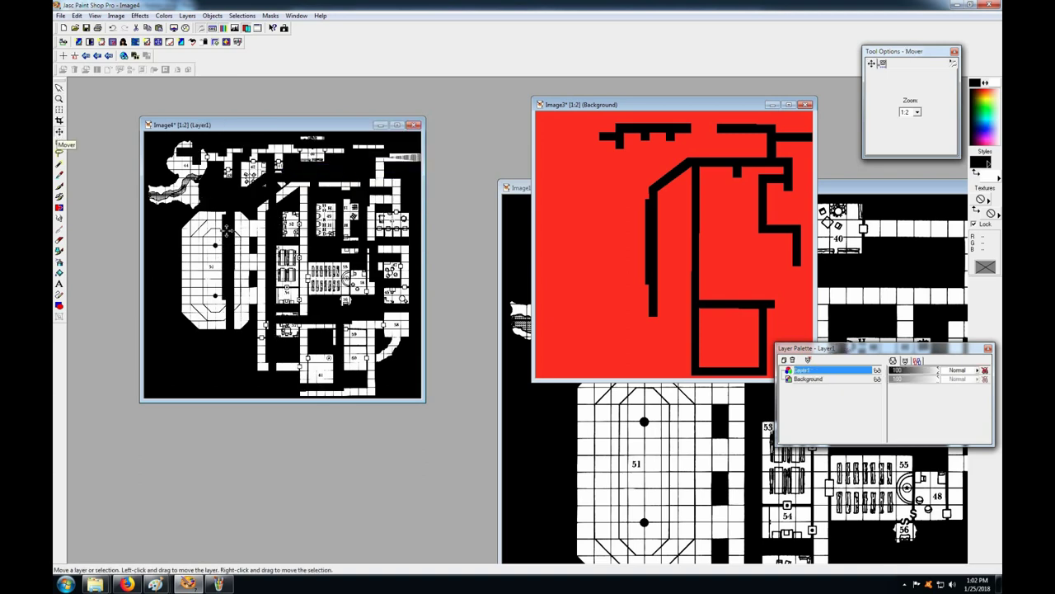
drag(232, 237, 258, 241)
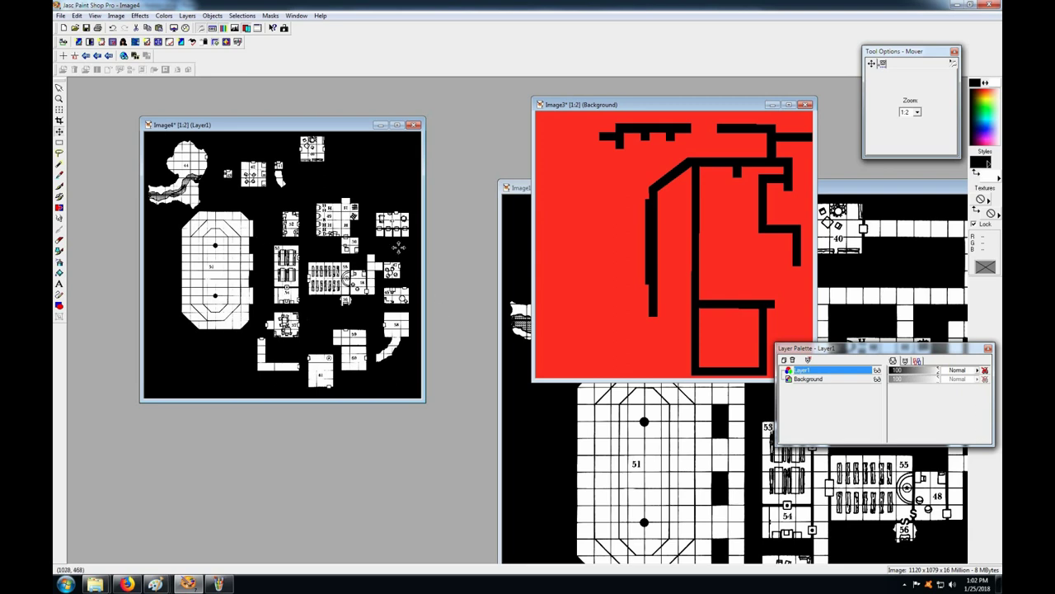
Close the Image3 hallway mask and move the Layer Palette next to the Image4 map
click(808, 106)
click(537, 313)
drag(807, 353, 565, 119)
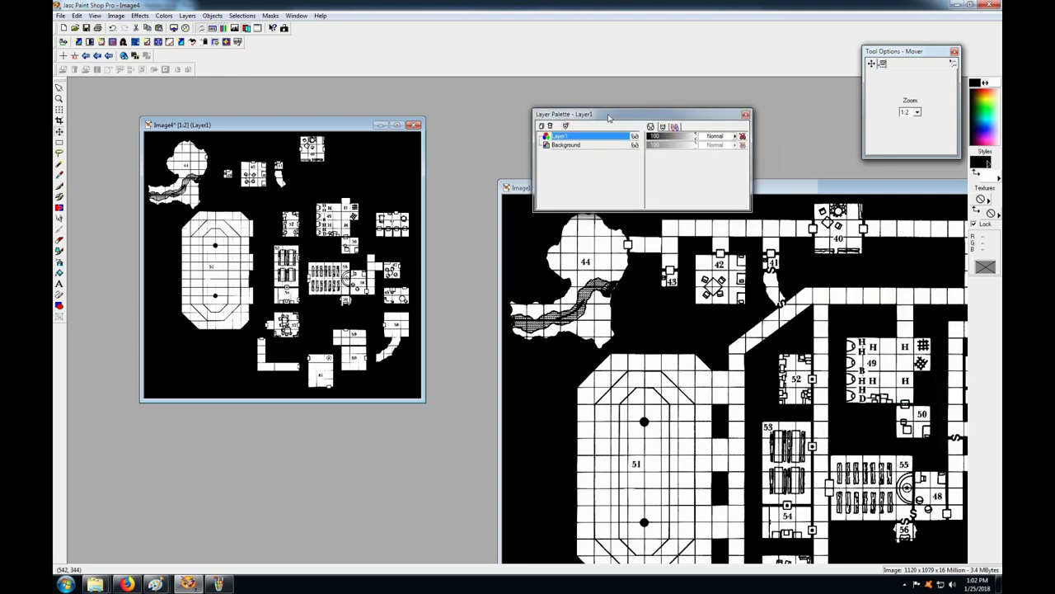
Rename Layer1 of the Image4 map as Hallways and keep it as the active layer
mouse_move(567, 140)
right_click(564, 140)
click(579, 202)
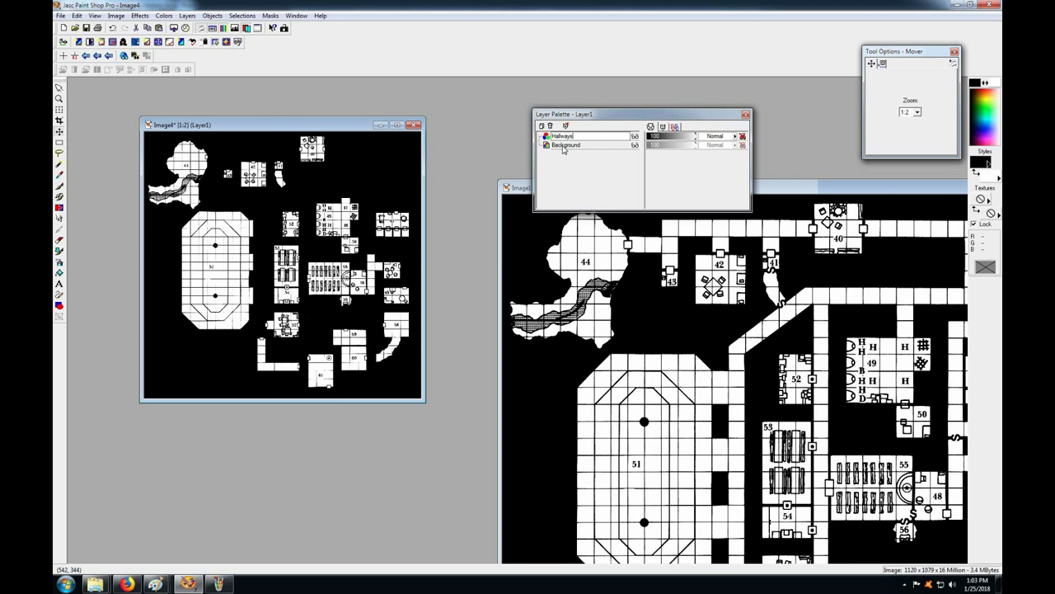
click(564, 146)
click(563, 137)
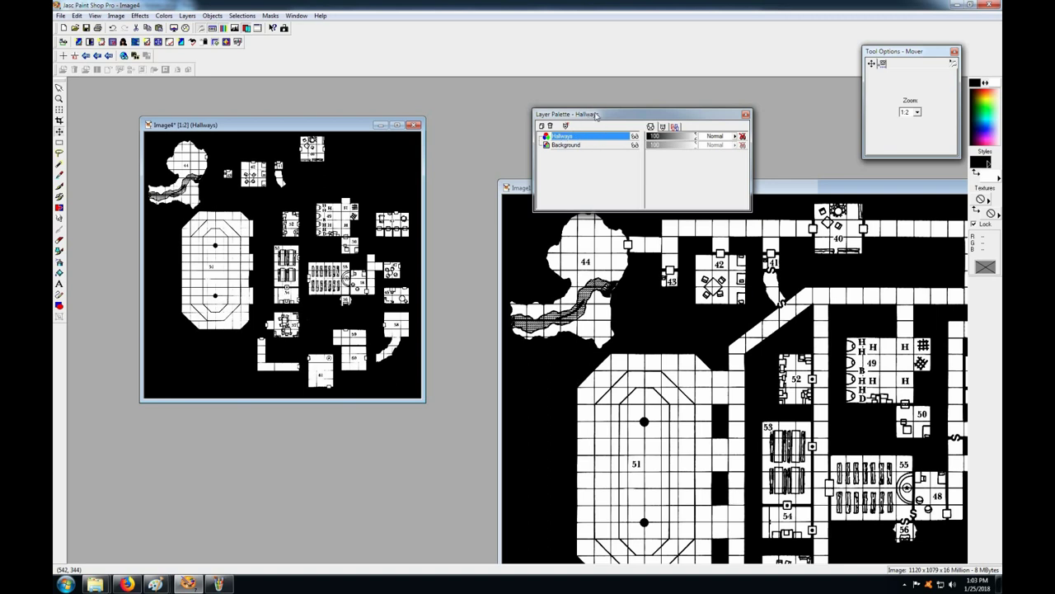
Reposition the Layer Palette and move the Image1 map window away from the Image4 map
drag(650, 126, 654, 138)
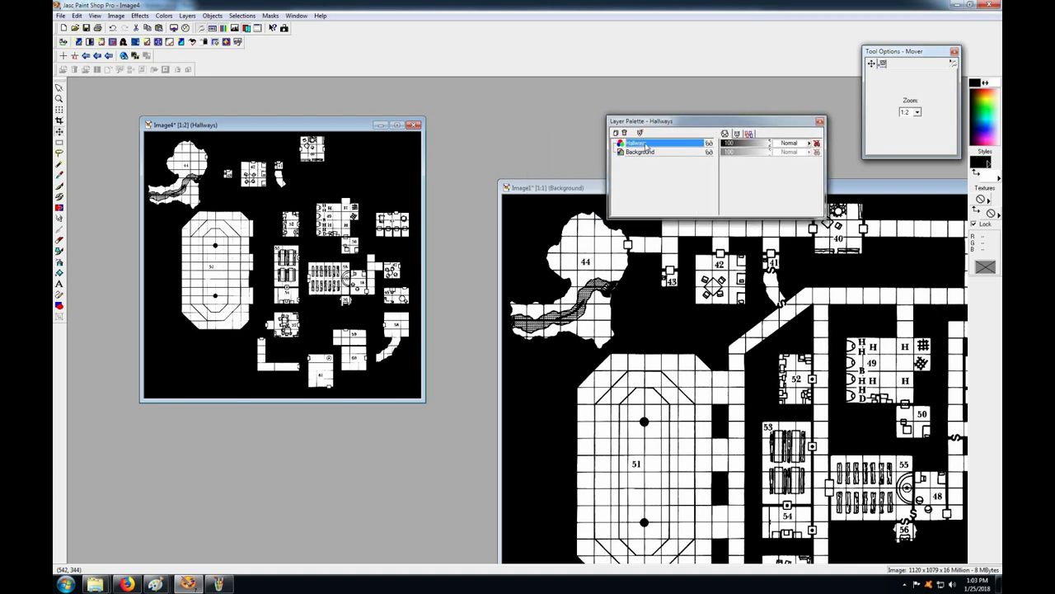
mouse_move(647, 147)
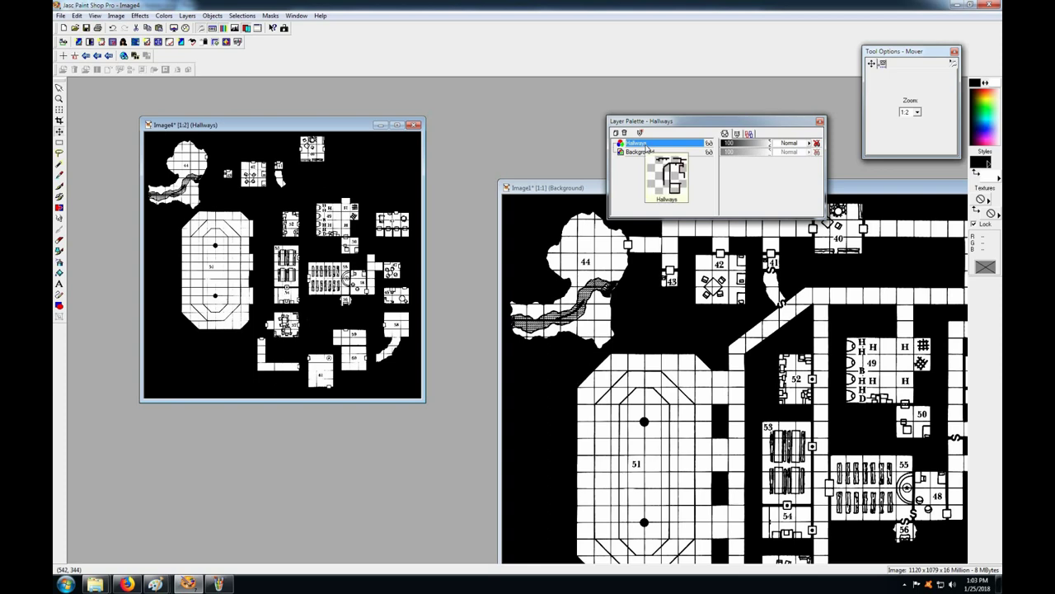
drag(687, 126, 685, 118)
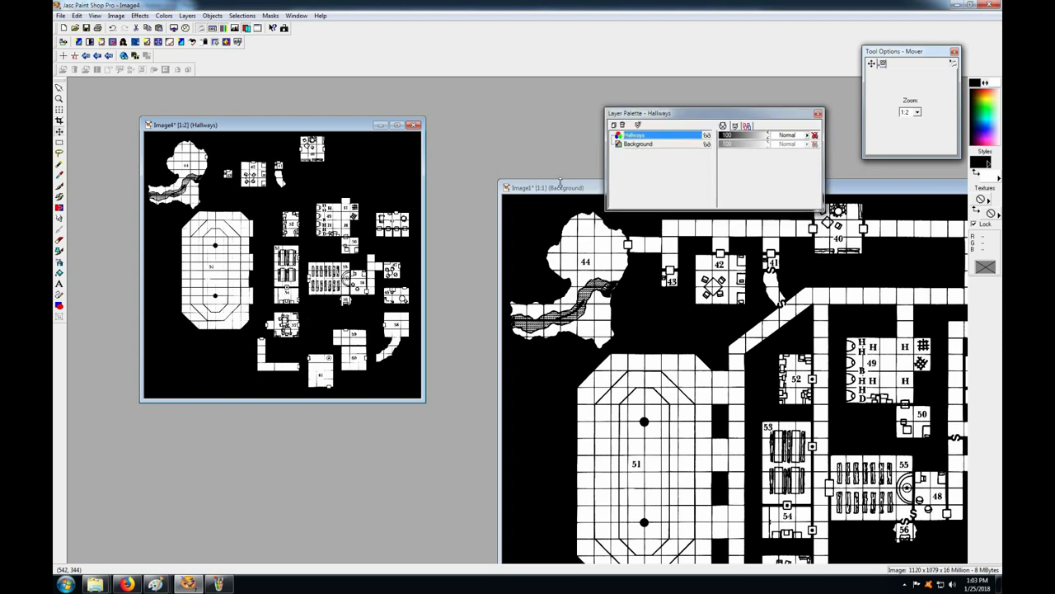
drag(516, 186, 450, 178)
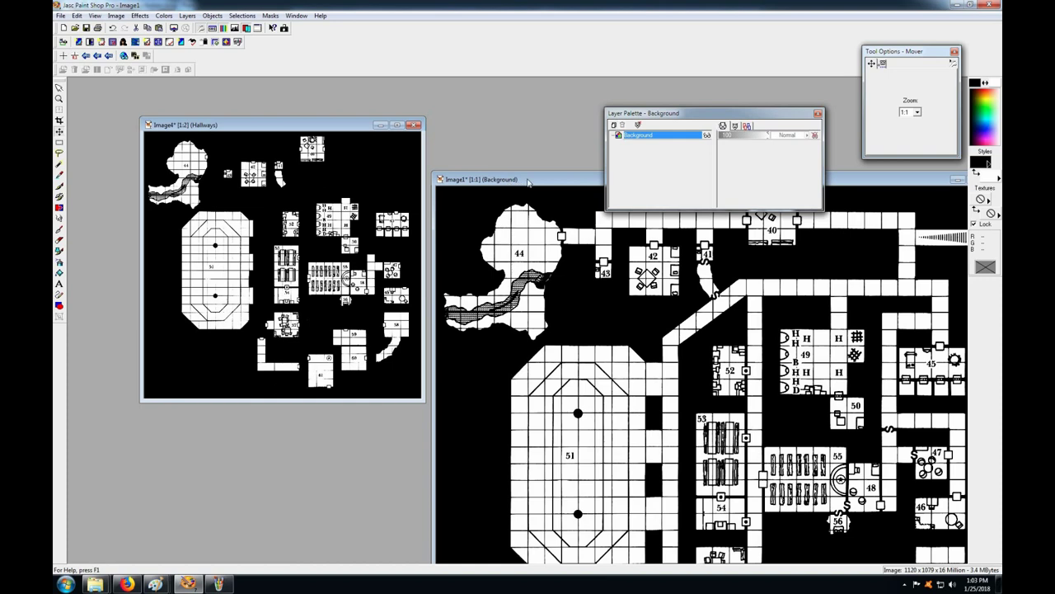
drag(529, 181, 562, 194)
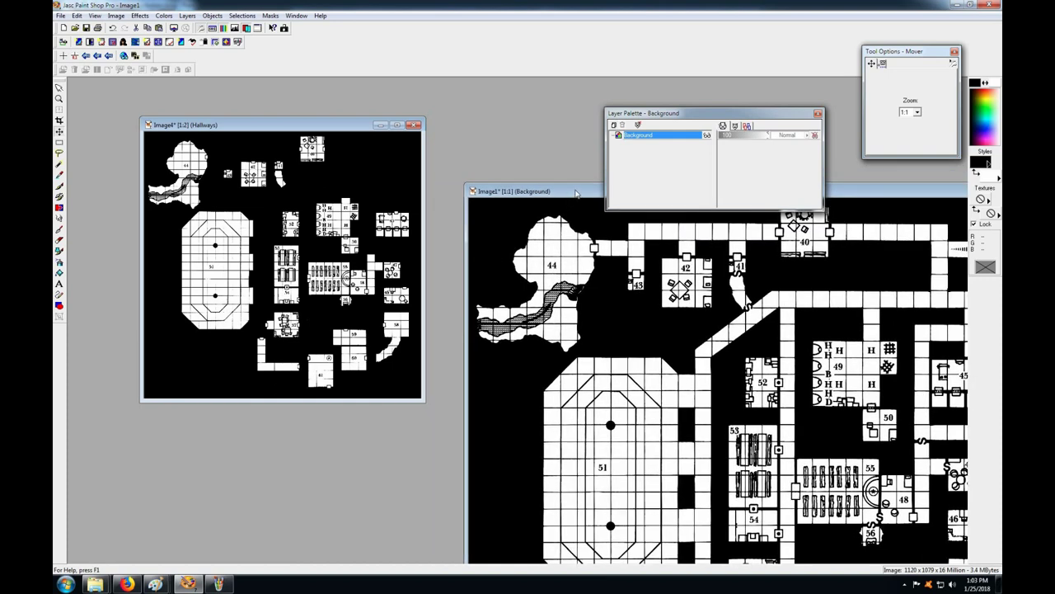
right_click(576, 192)
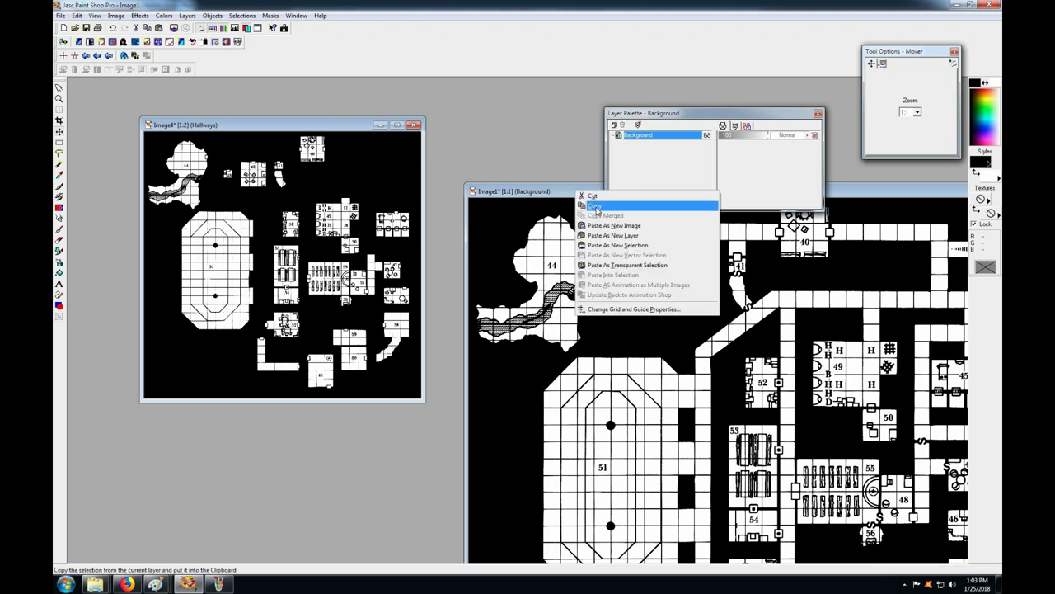
click(551, 193)
drag(576, 218, 588, 223)
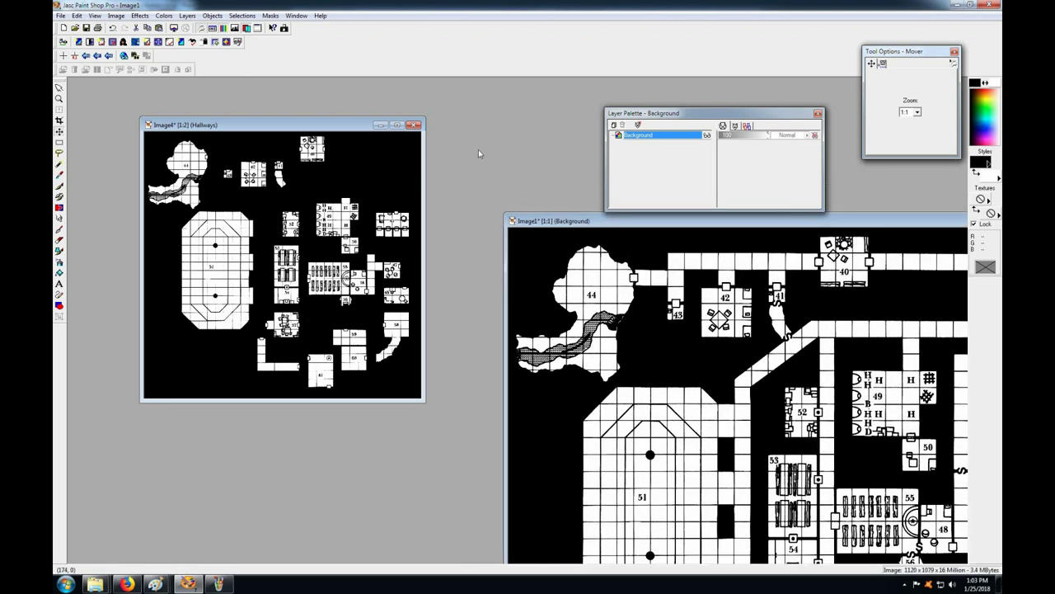
Copy the Background layer of the Image4 map
click(346, 125)
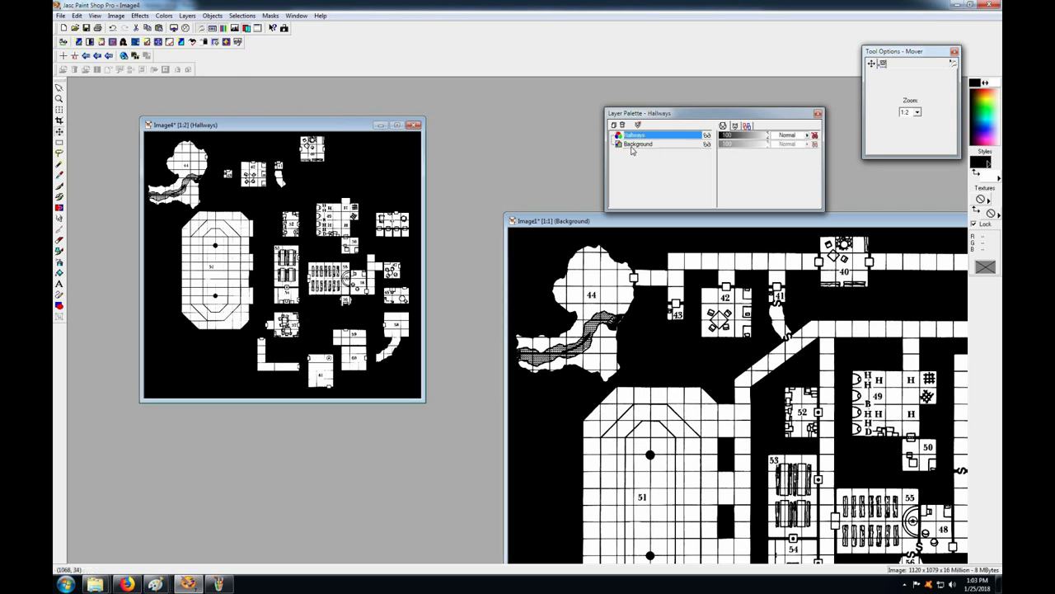
click(646, 146)
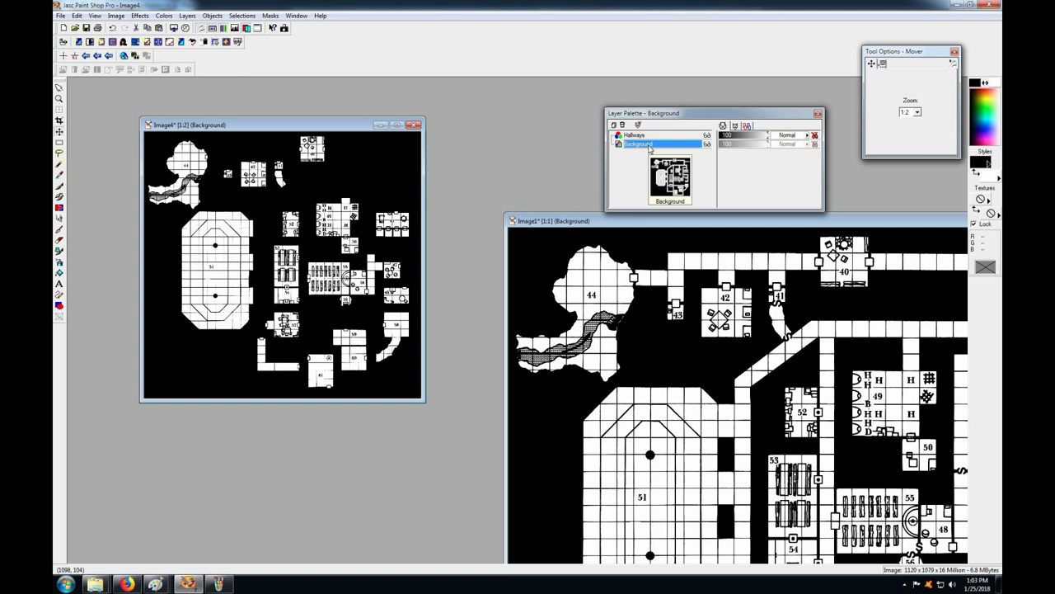
right_click(323, 130)
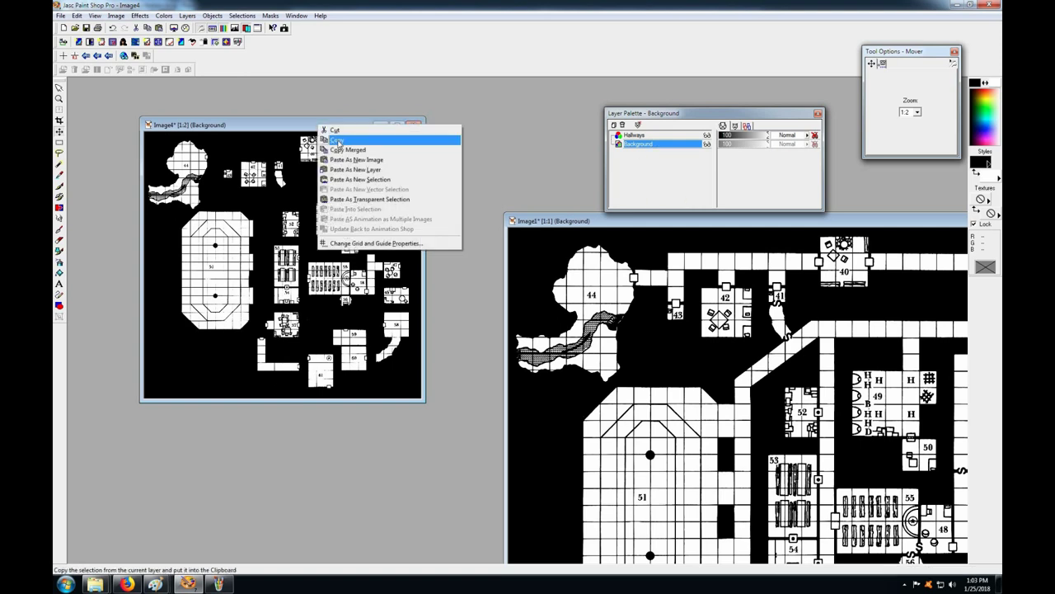
click(336, 141)
Make Hallways the active layer again, paste the copied background as a new image and place its window over Image4
click(638, 135)
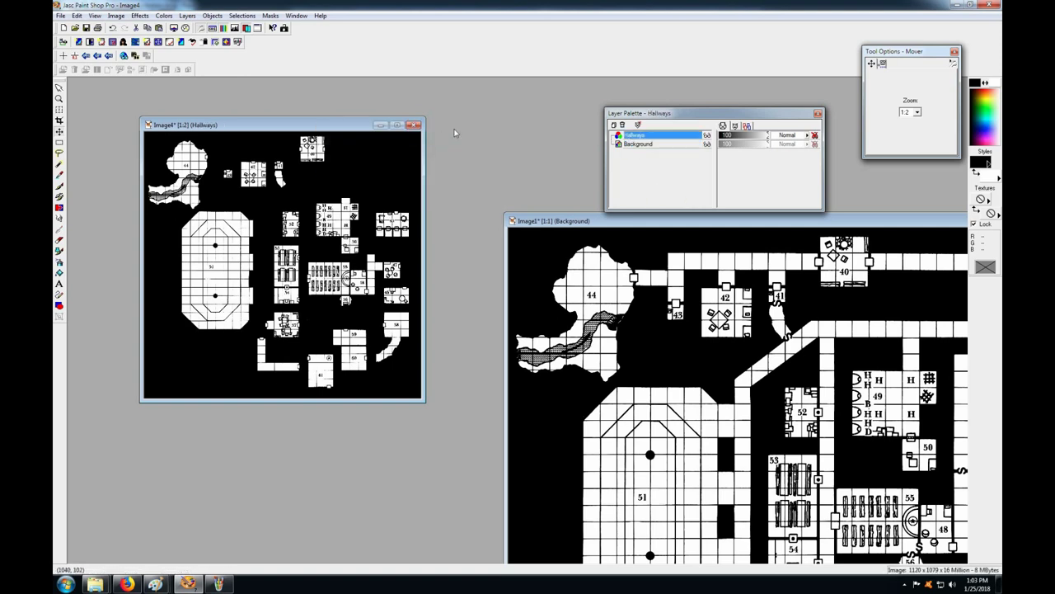
right_click(462, 128)
click(485, 132)
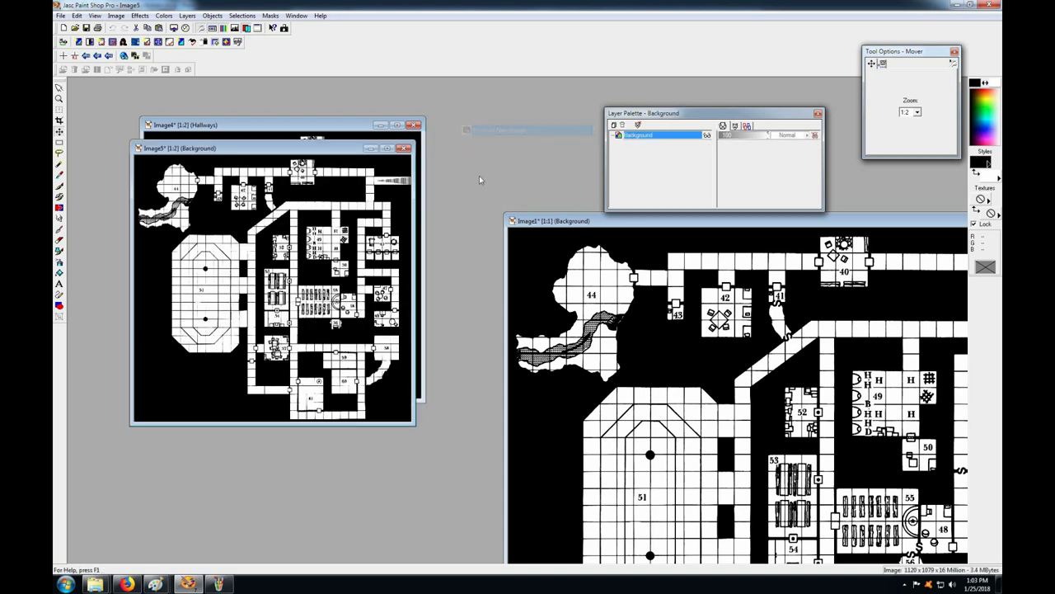
drag(345, 150, 382, 165)
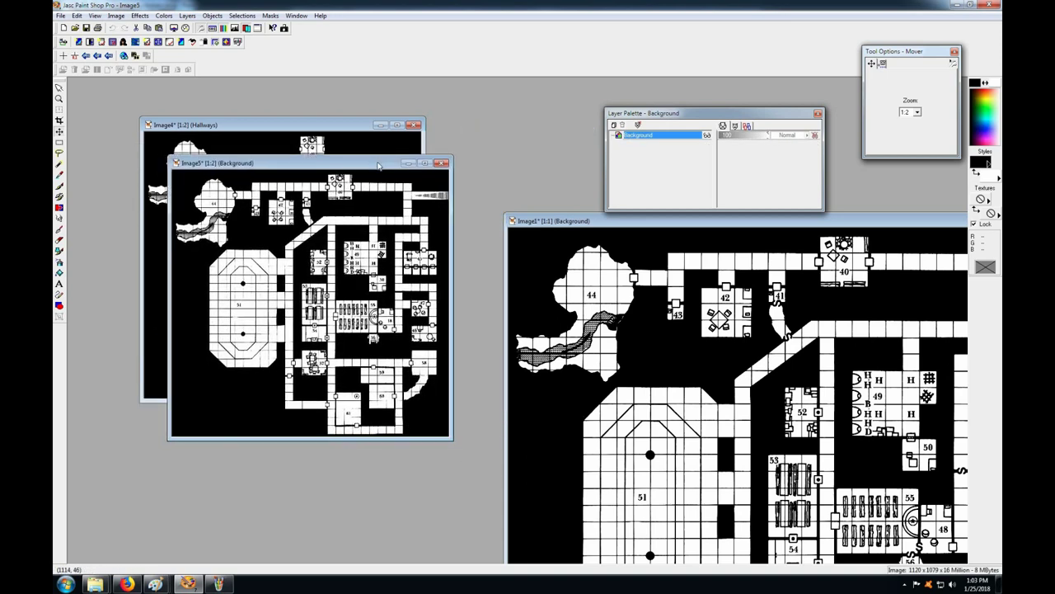
drag(317, 165, 264, 160)
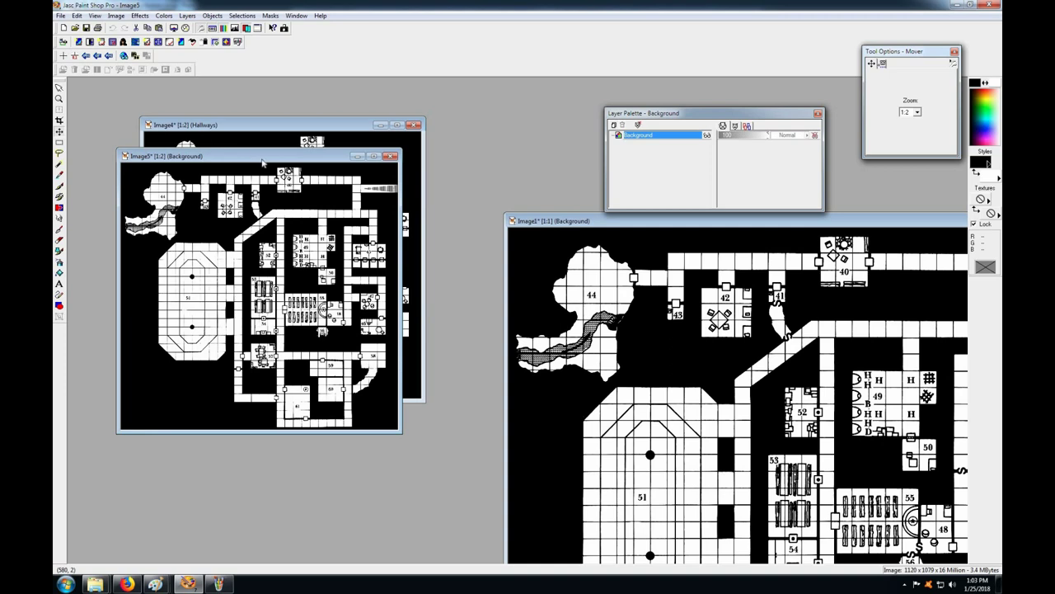
Turn the Image5 copy of the map completely black by lowering its brightness with Brightness/Contrast
click(165, 17)
mouse_move(169, 27)
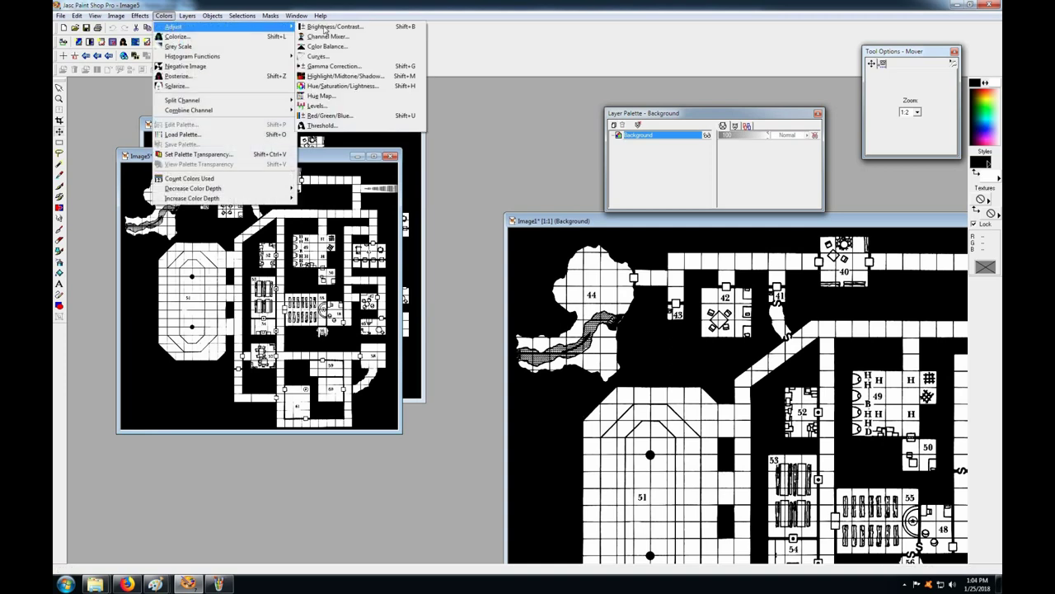
click(329, 27)
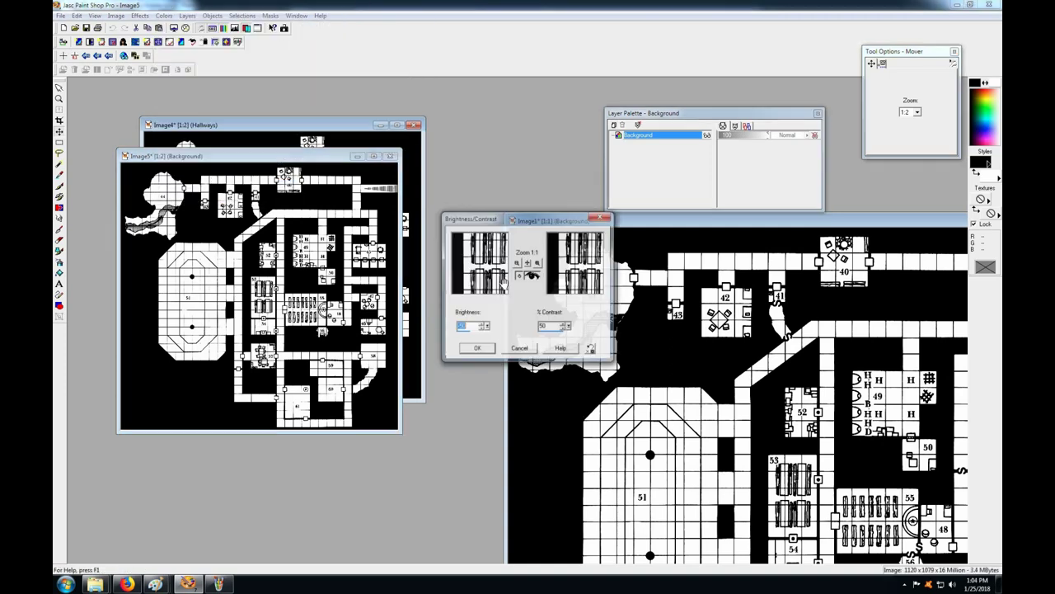
click(485, 329)
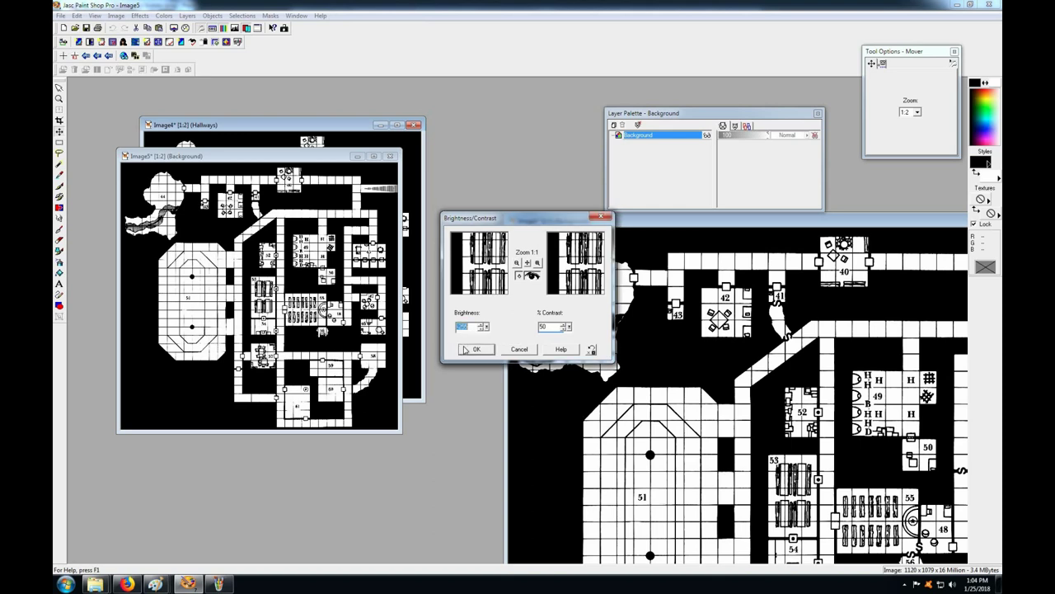
click(474, 350)
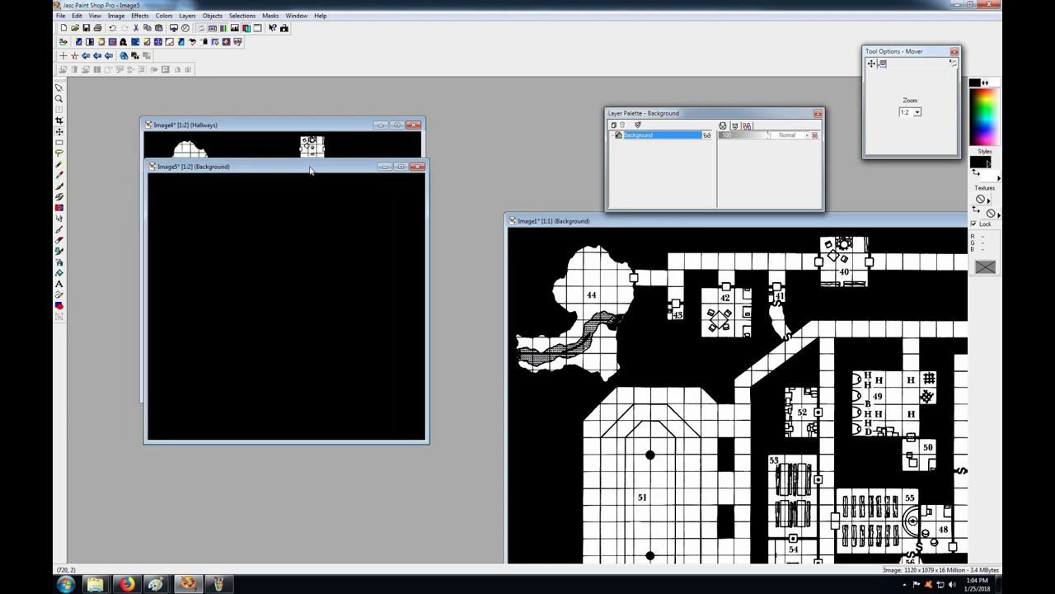
Copy the black Image5 picture and place its window below the Image4 map window
right_click(310, 170)
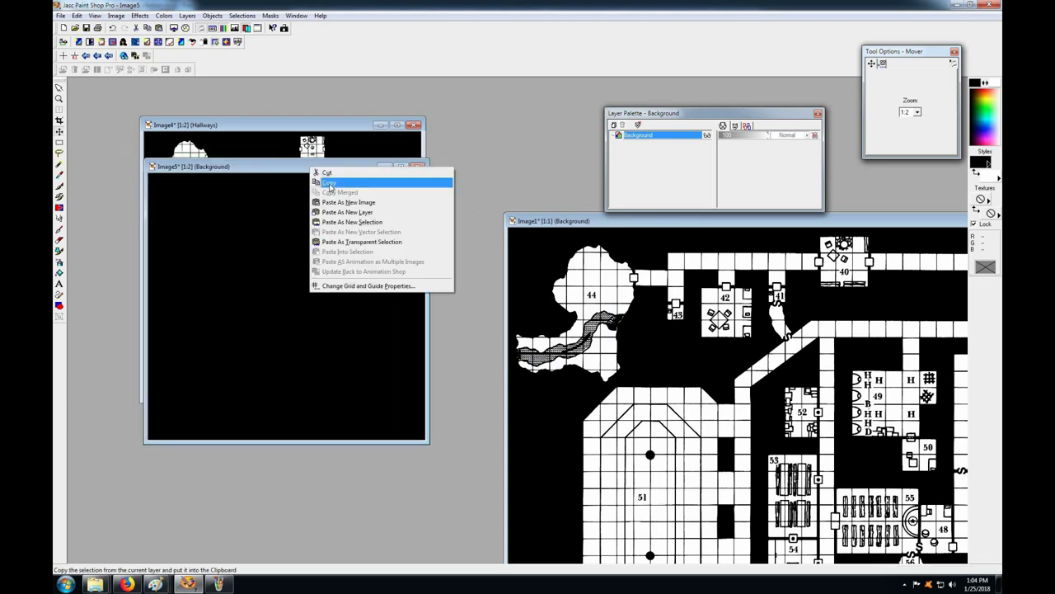
click(313, 181)
drag(285, 124, 289, 114)
right_click(289, 113)
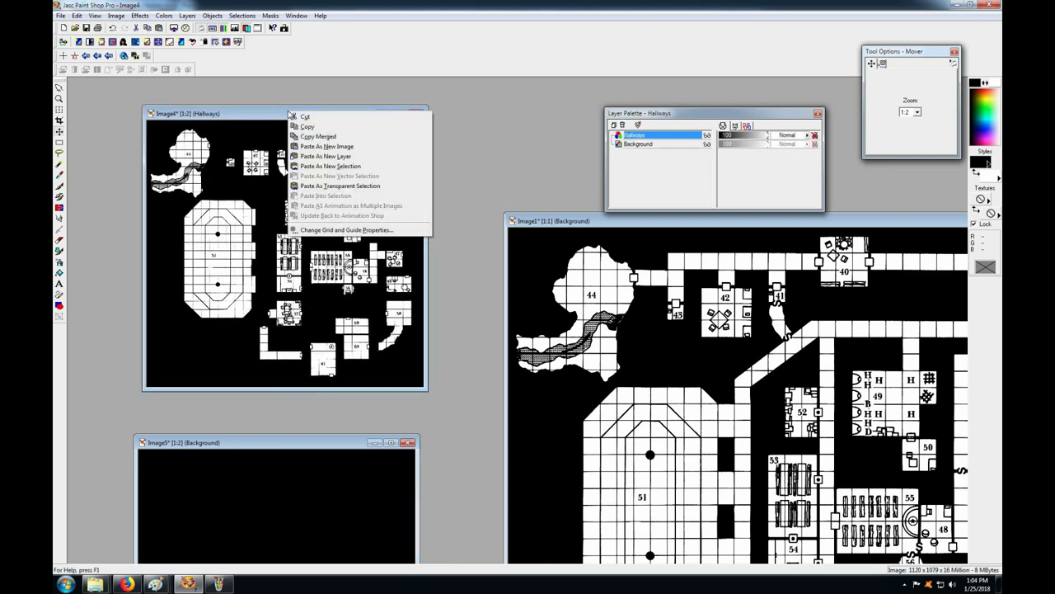
drag(262, 114, 252, 112)
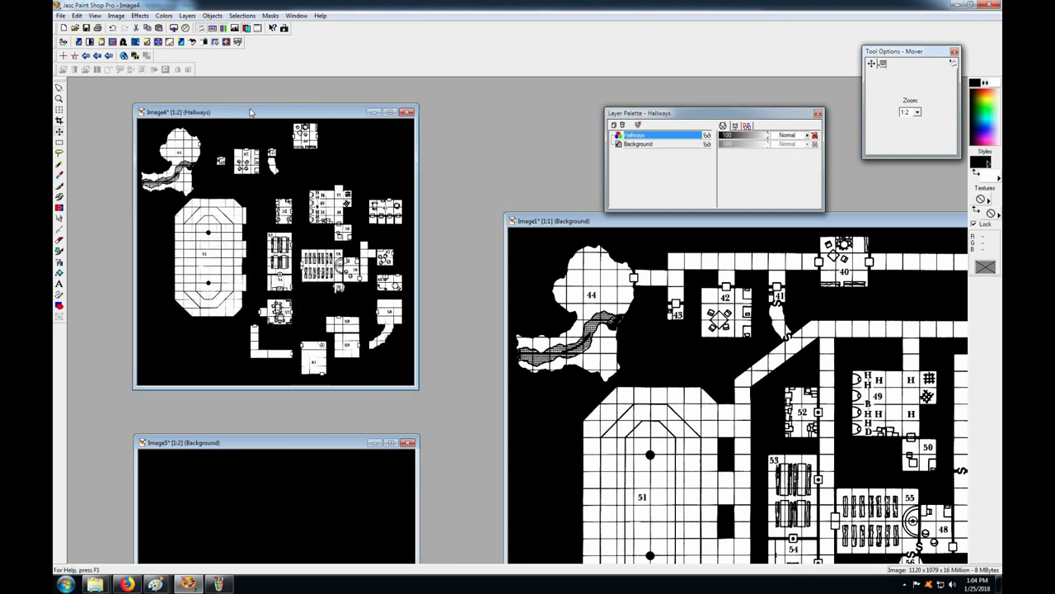
right_click(251, 112)
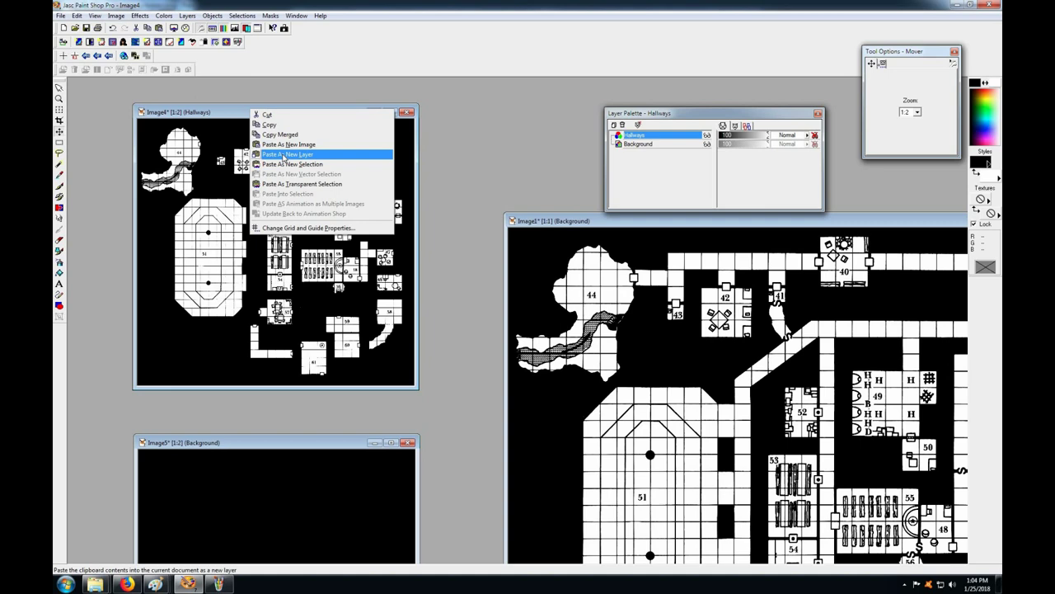
click(284, 155)
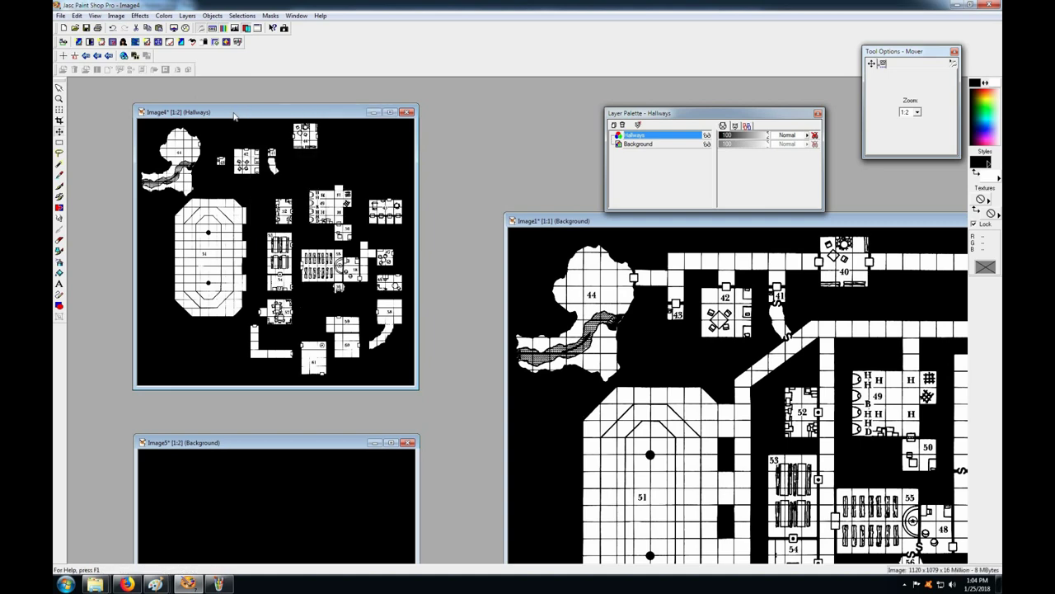
Zoom the Image1 map out to 1:2 and arrange it side by side with Image4, keeping the Layer Palette clear of both
drag(561, 221, 579, 345)
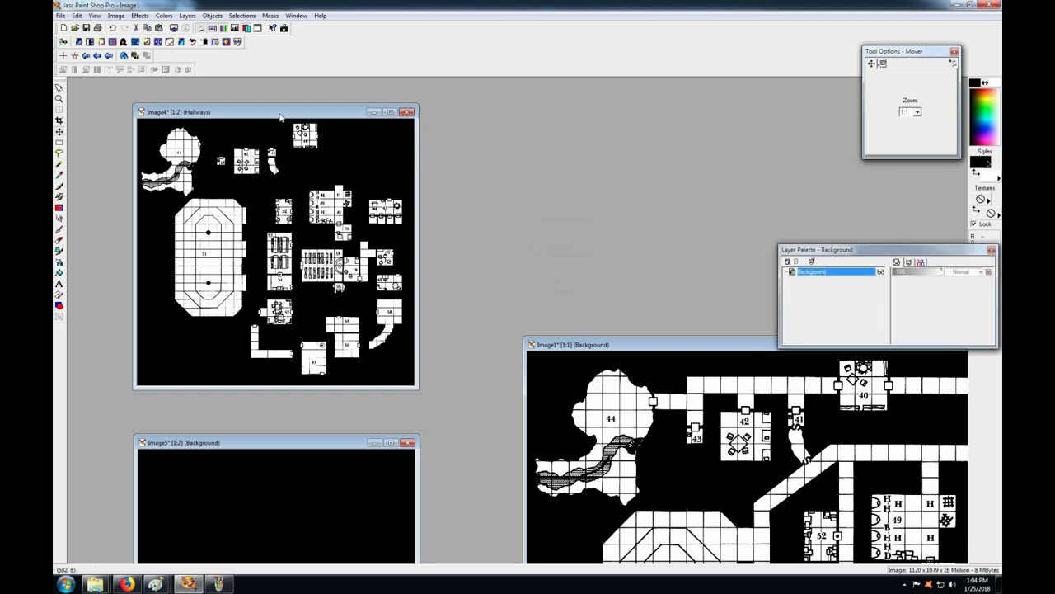
drag(330, 108, 639, 100)
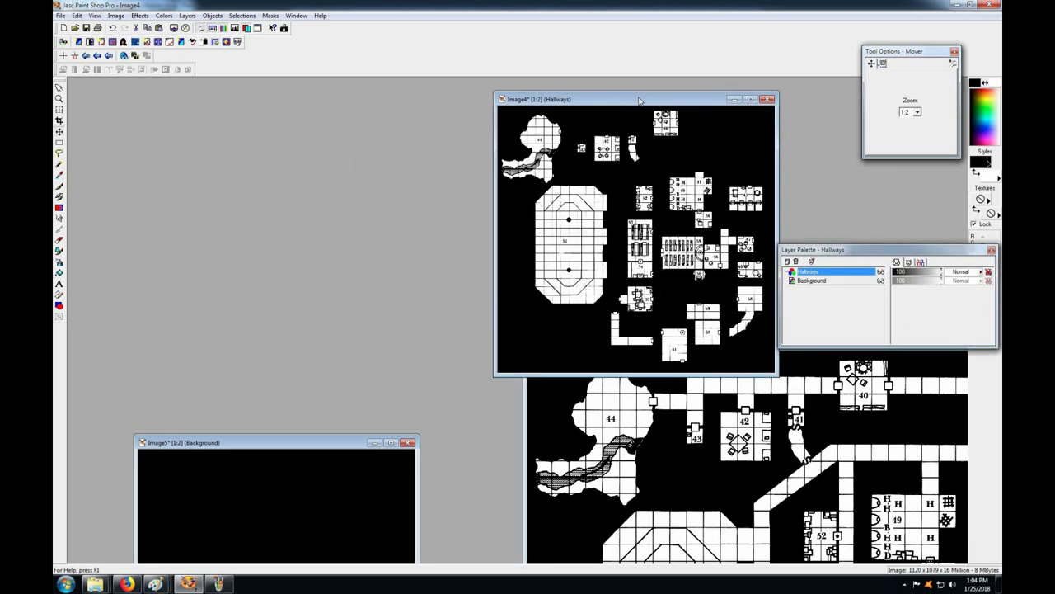
drag(827, 249, 868, 222)
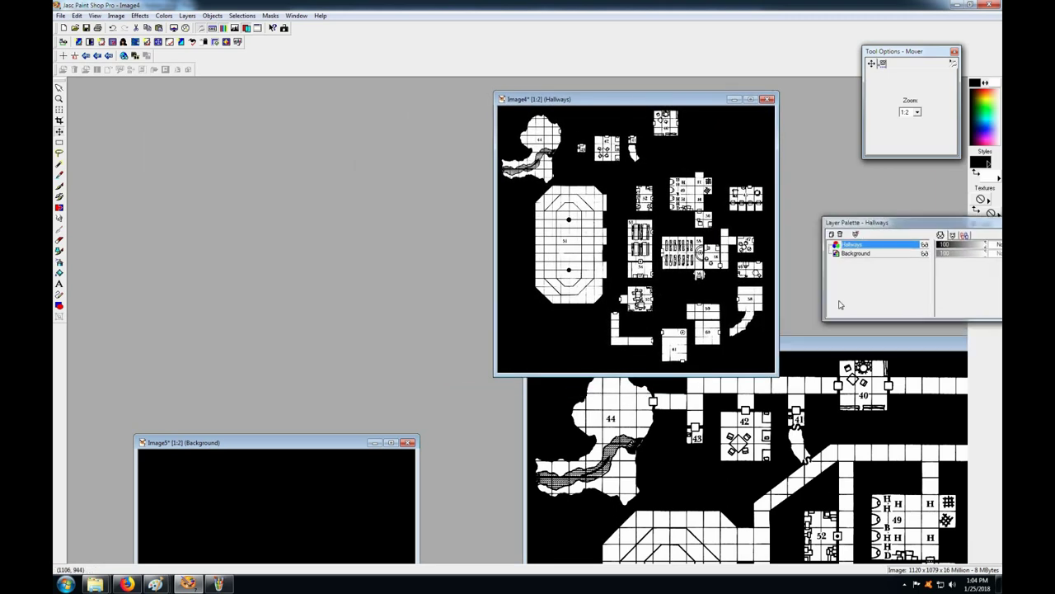
click(829, 351)
drag(830, 352, 373, 105)
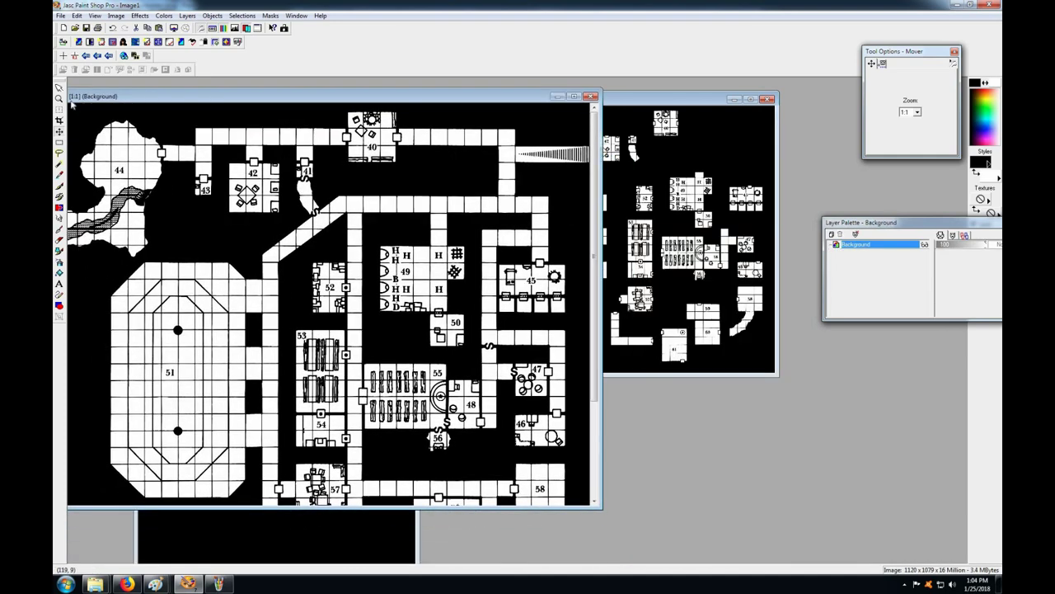
click(59, 98)
right_click(183, 183)
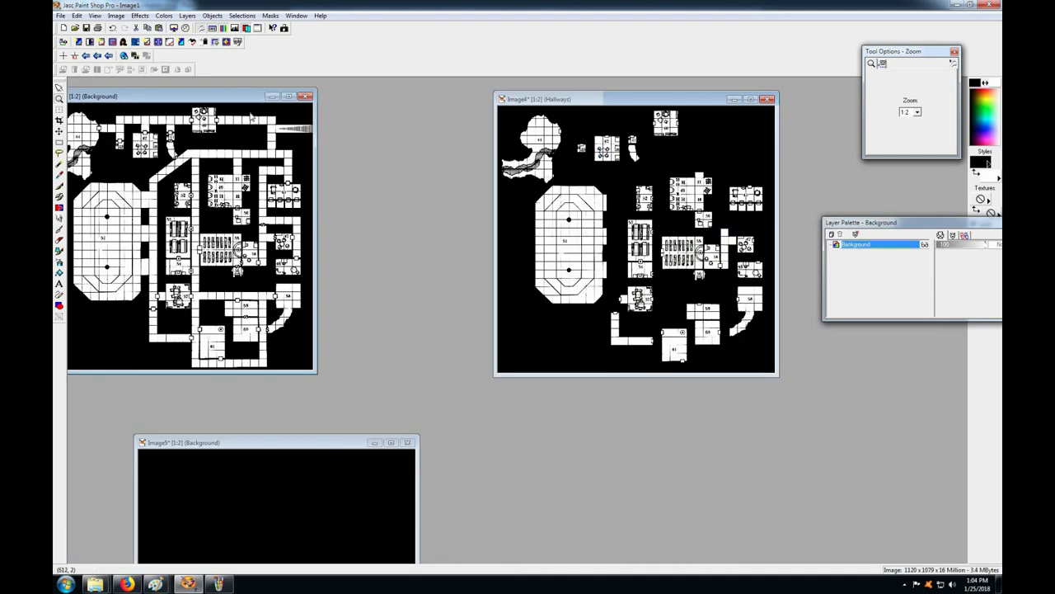
drag(627, 99, 622, 103)
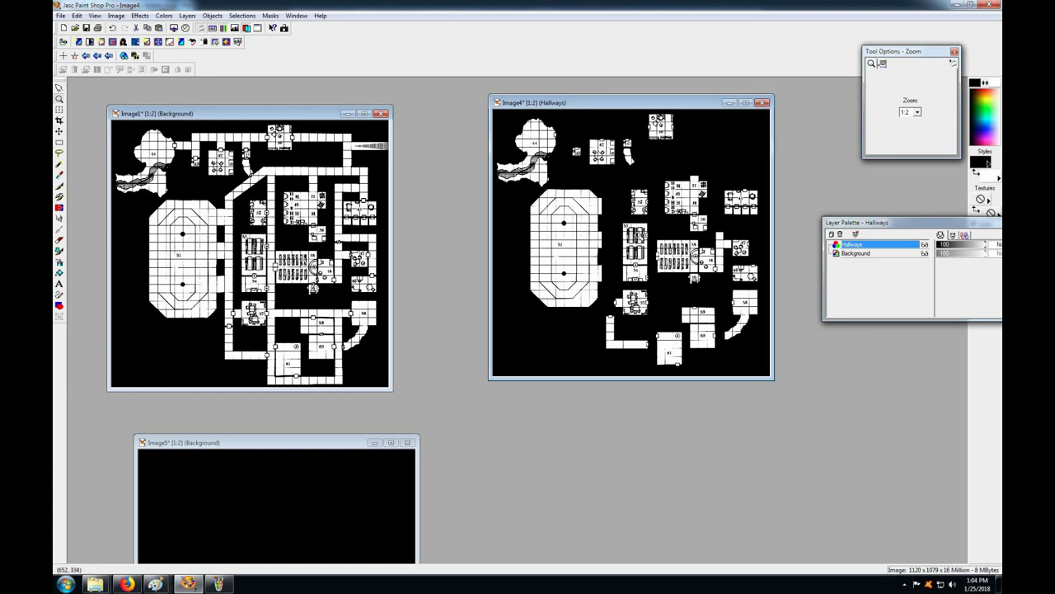
drag(696, 107, 716, 108)
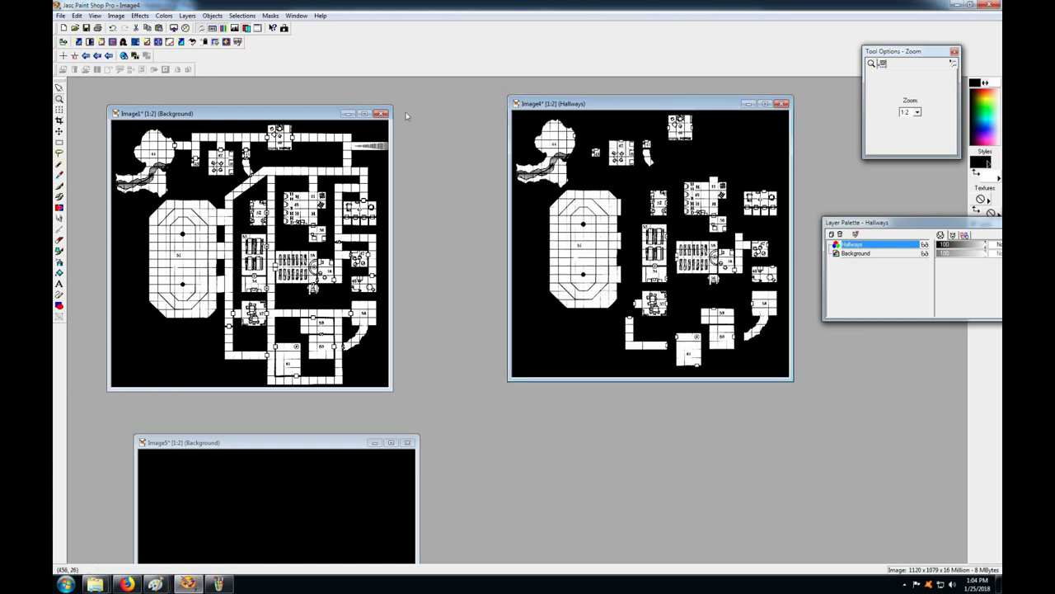
drag(320, 114, 331, 112)
Paste the black Image5 picture as a new layer over the Image1 map and set that layer's opacity to 46
right_click(279, 447)
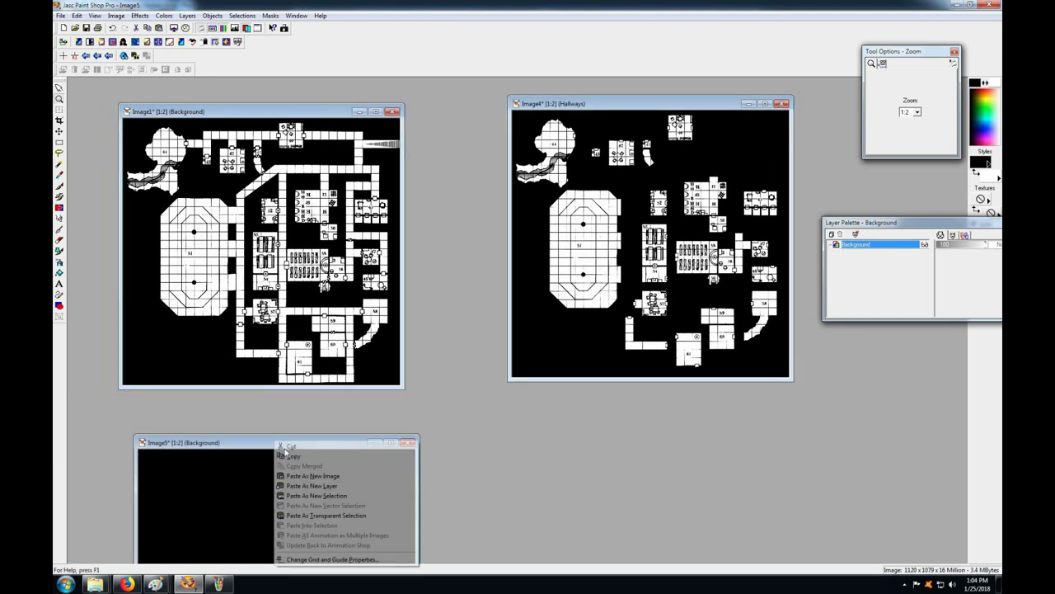
click(277, 111)
right_click(274, 112)
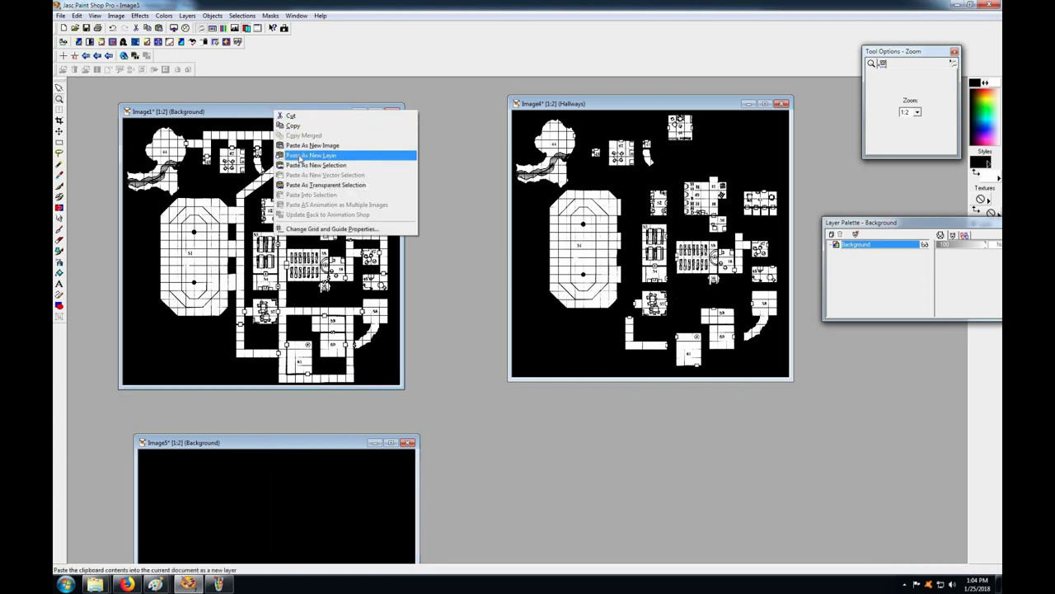
click(300, 156)
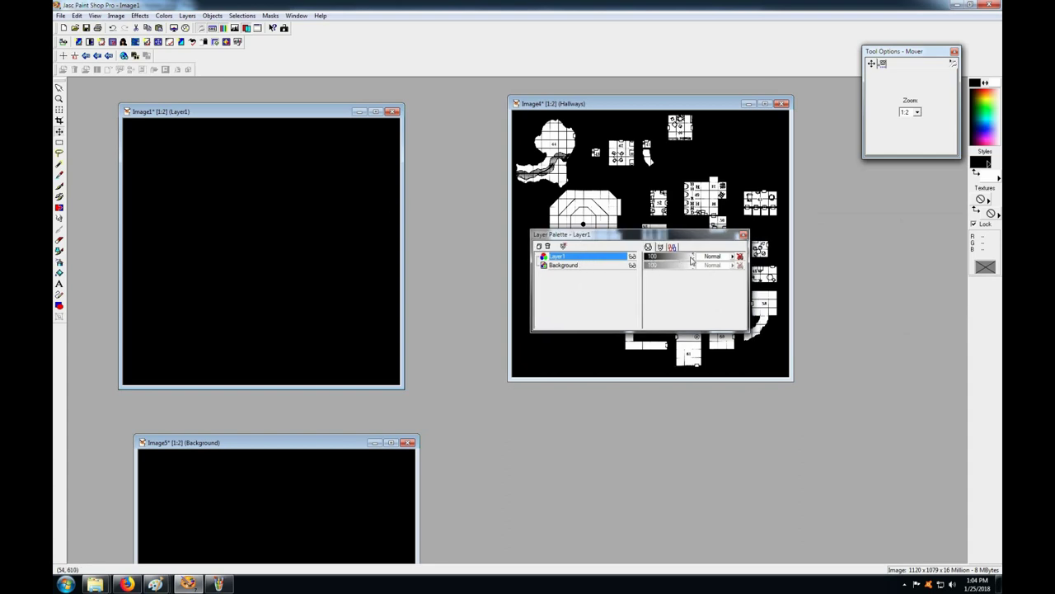
drag(695, 262, 669, 260)
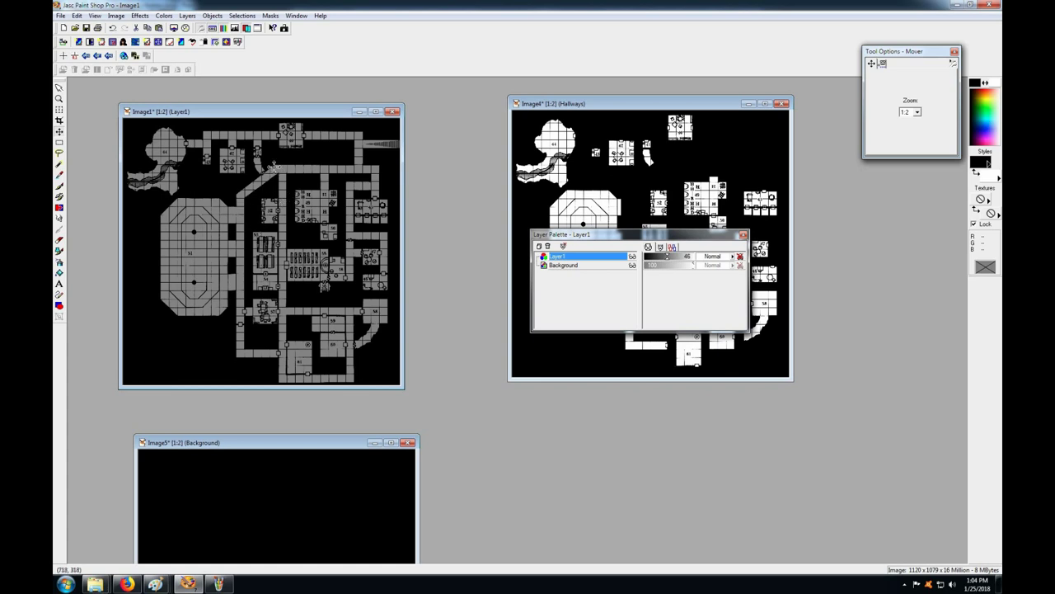
Move the Layer Palette below the Image4 map and reposition the Image1 and Image4 windows beside each other
drag(536, 235, 744, 423)
drag(618, 113, 575, 127)
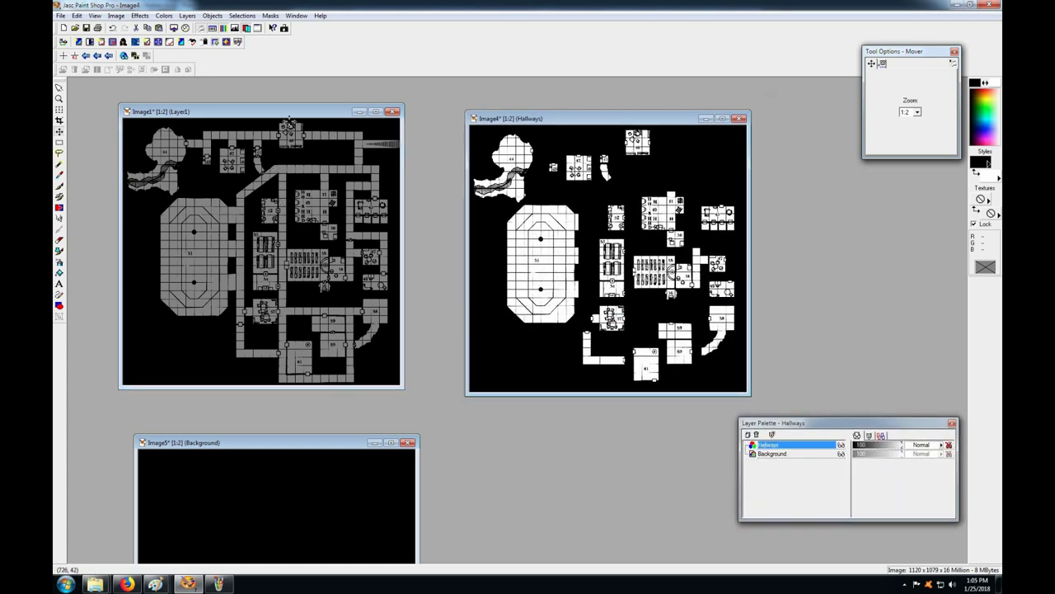
drag(280, 117, 279, 130)
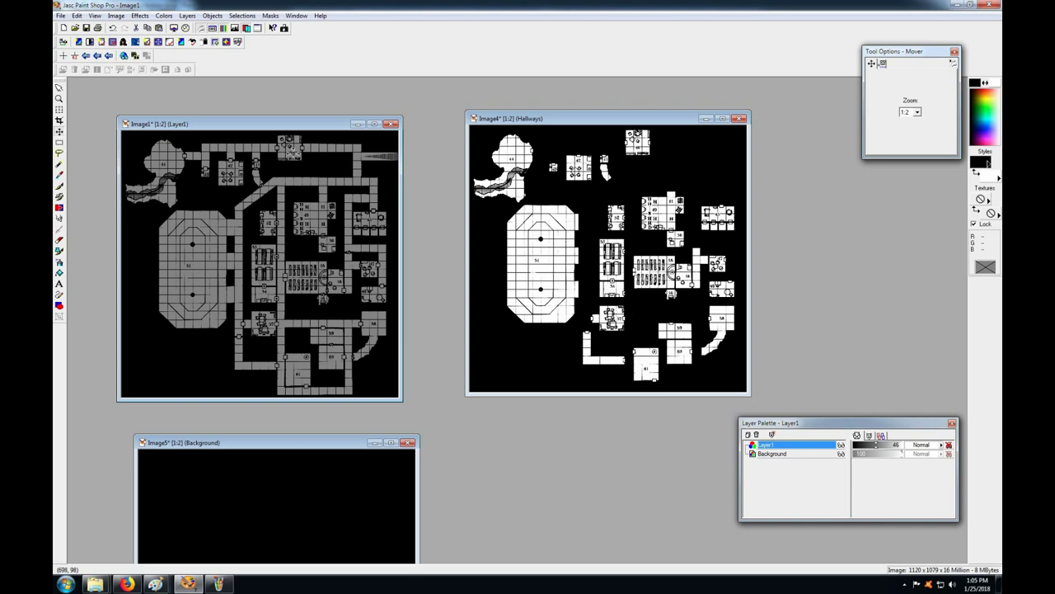
Zoom Image1 to 1:1, select a rectangle of about 104 × 111 pixels around room 40 on Layer1 and copy it
click(58, 98)
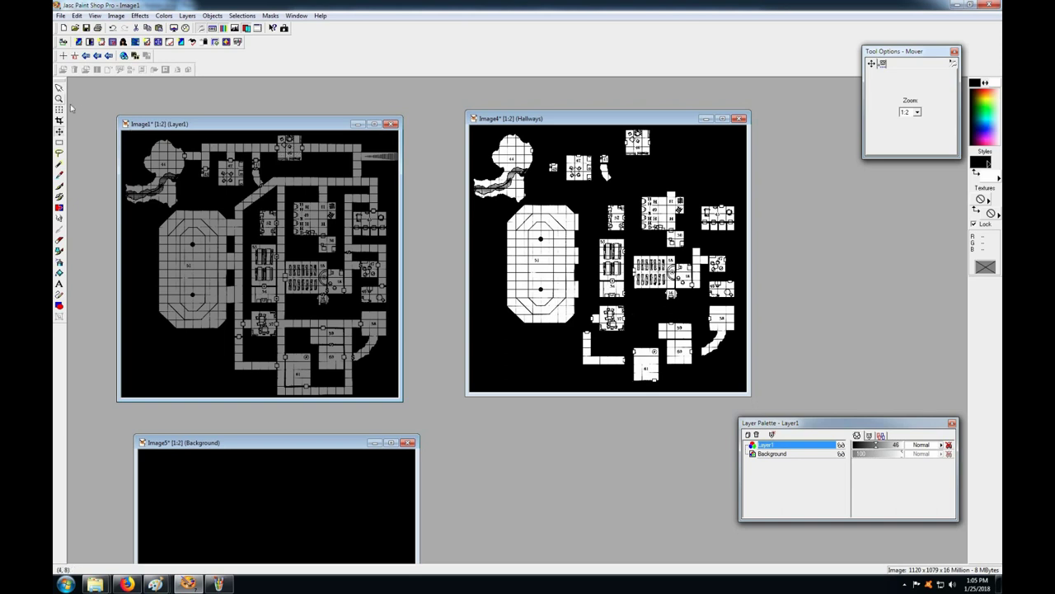
click(309, 169)
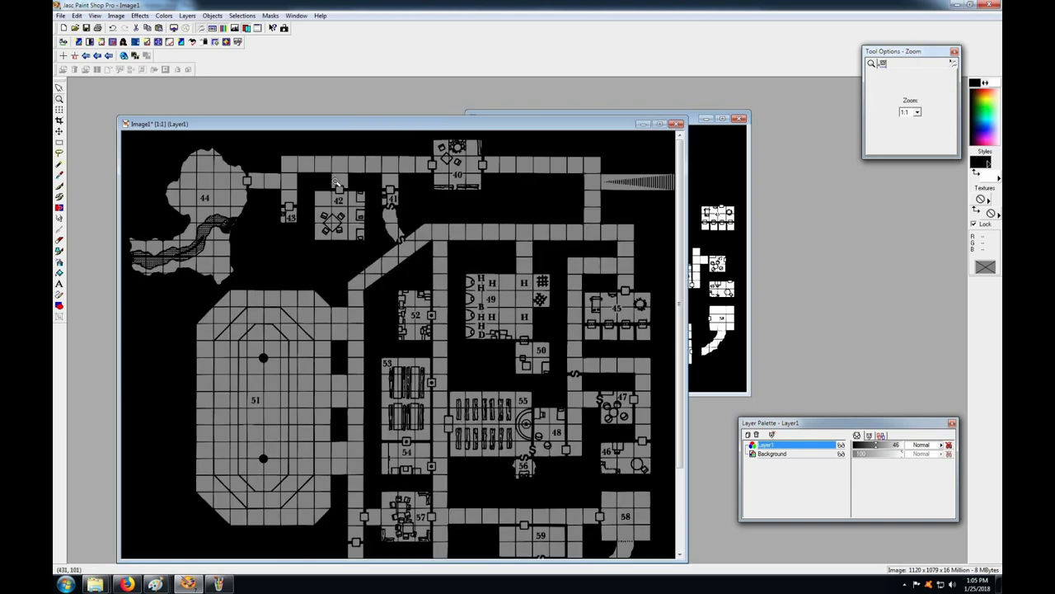
click(58, 146)
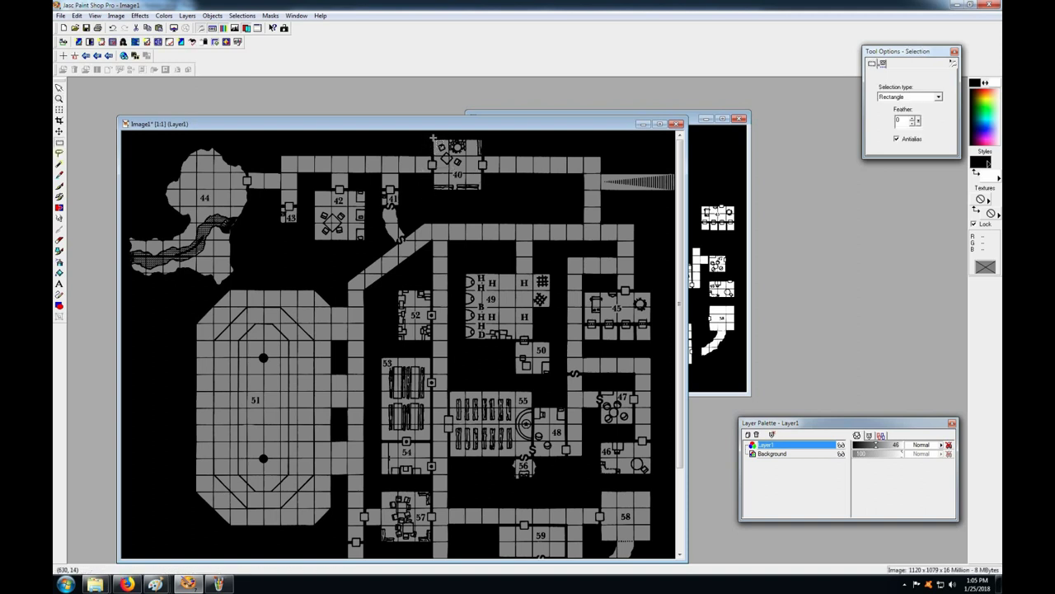
drag(431, 138, 490, 198)
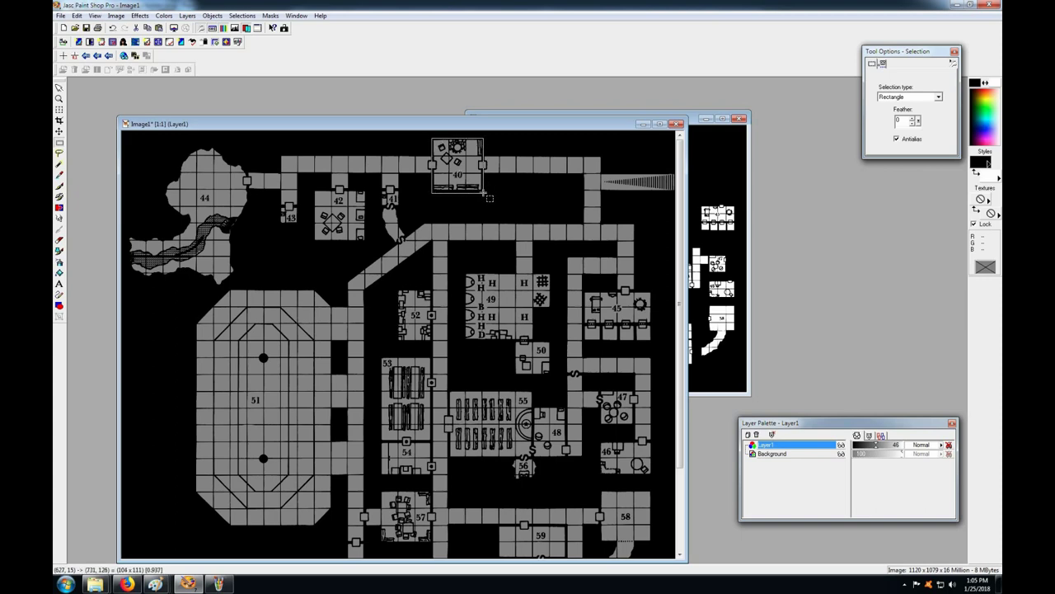
right_click(486, 126)
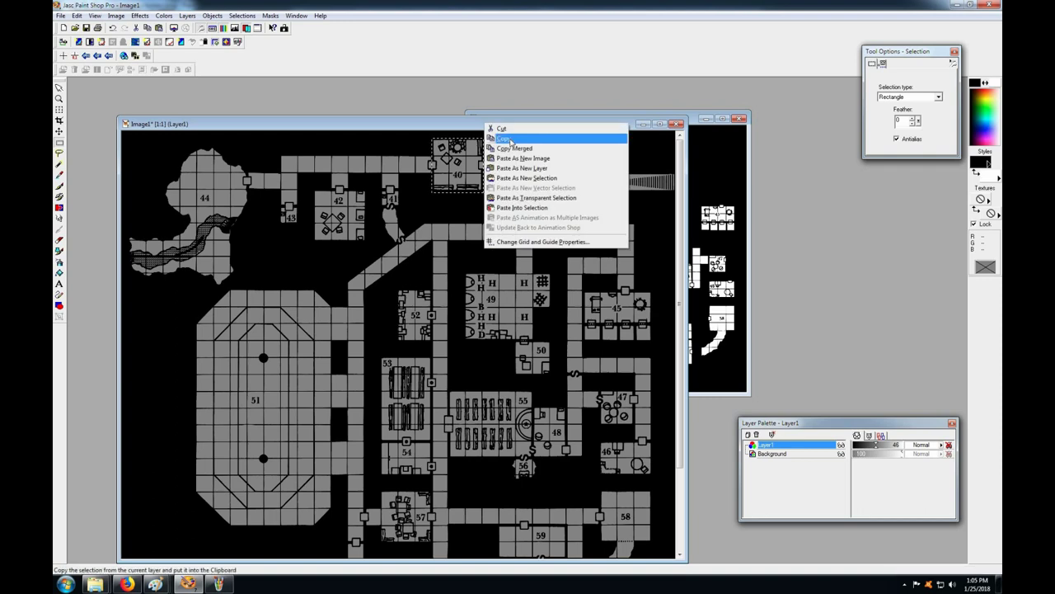
click(504, 138)
Paste the copied black rectangle into Image4 as a new layer and position it to cover room 40
drag(505, 123, 455, 132)
drag(554, 121, 605, 121)
right_click(604, 121)
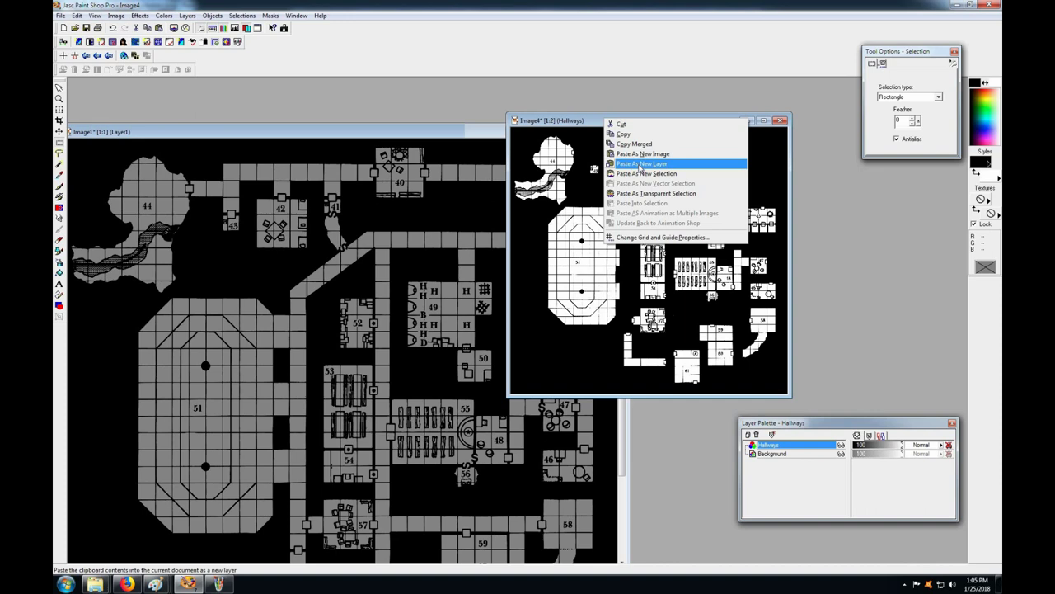
click(642, 164)
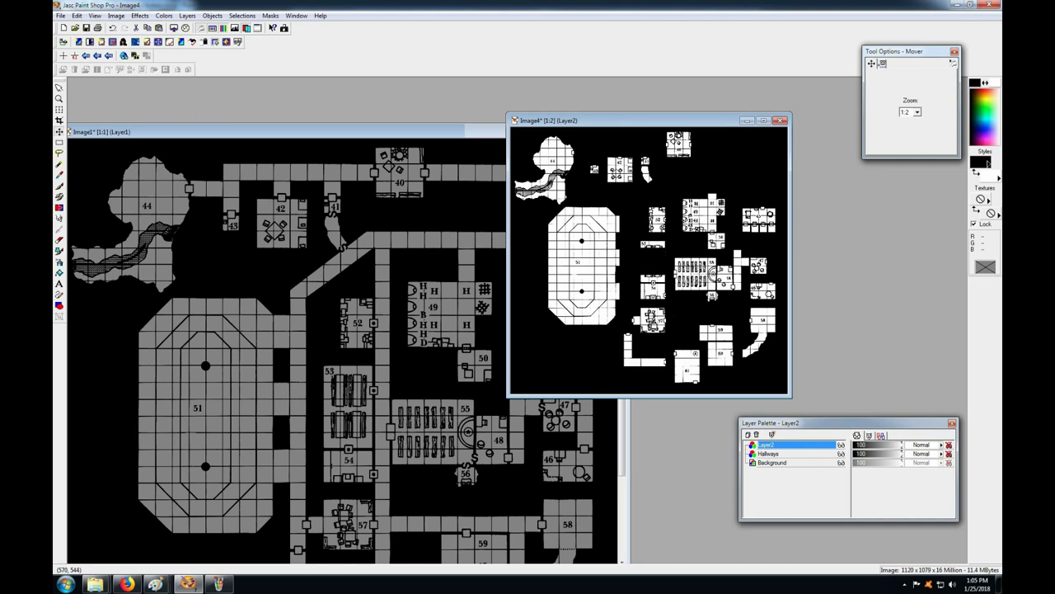
drag(653, 259, 651, 258)
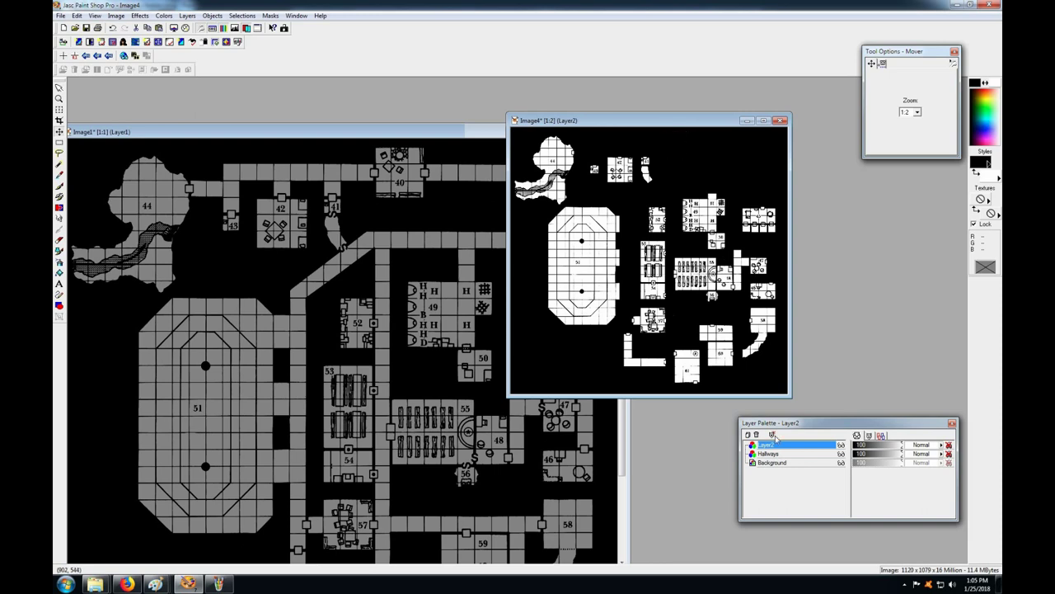
Rename the new cover layer Layer2 of Image4 as 40
right_click(817, 445)
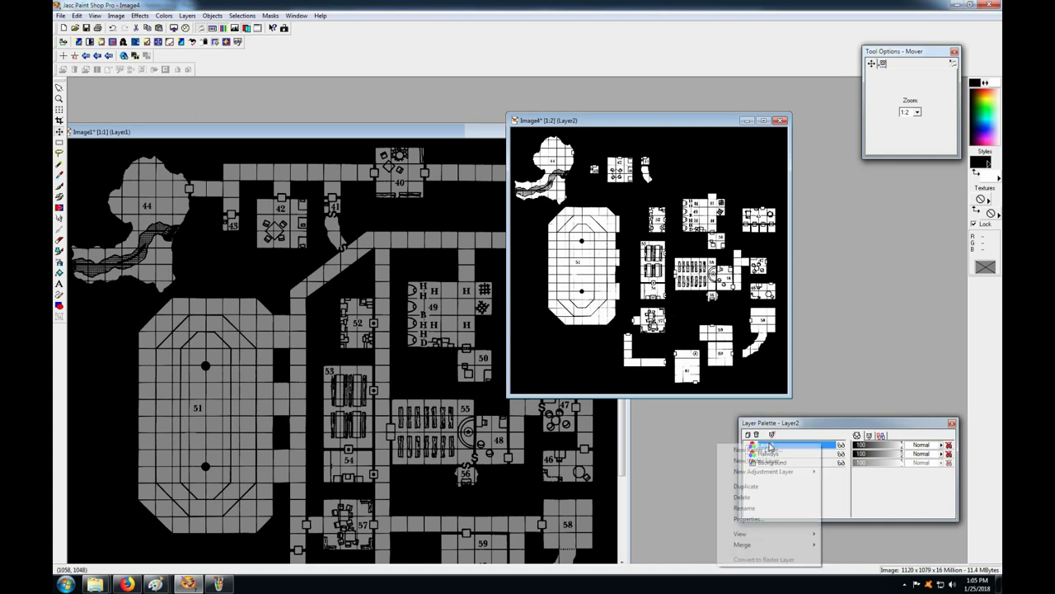
click(745, 509)
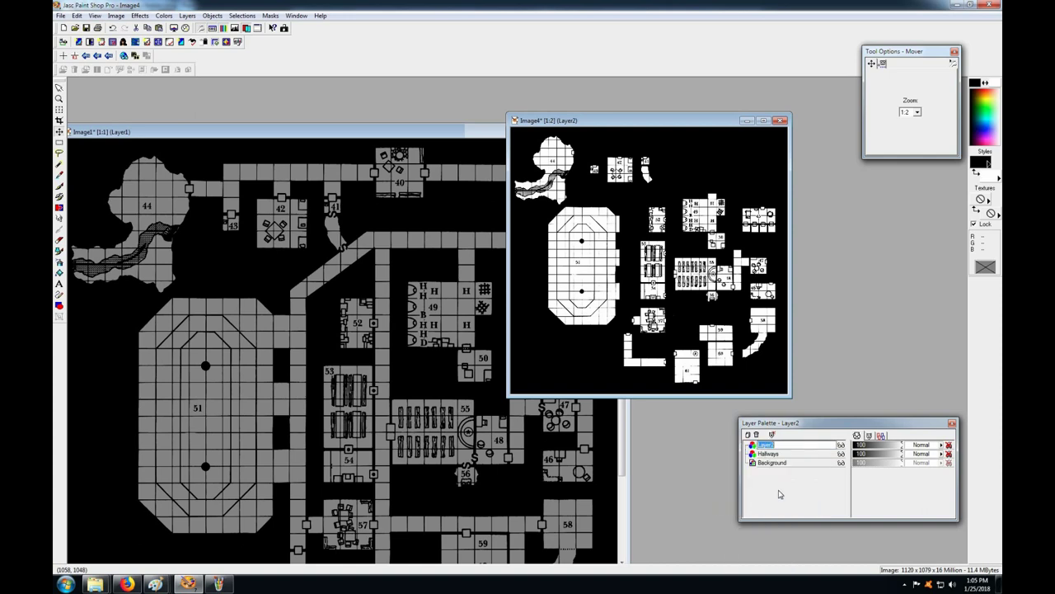
text(40)
key(Return)
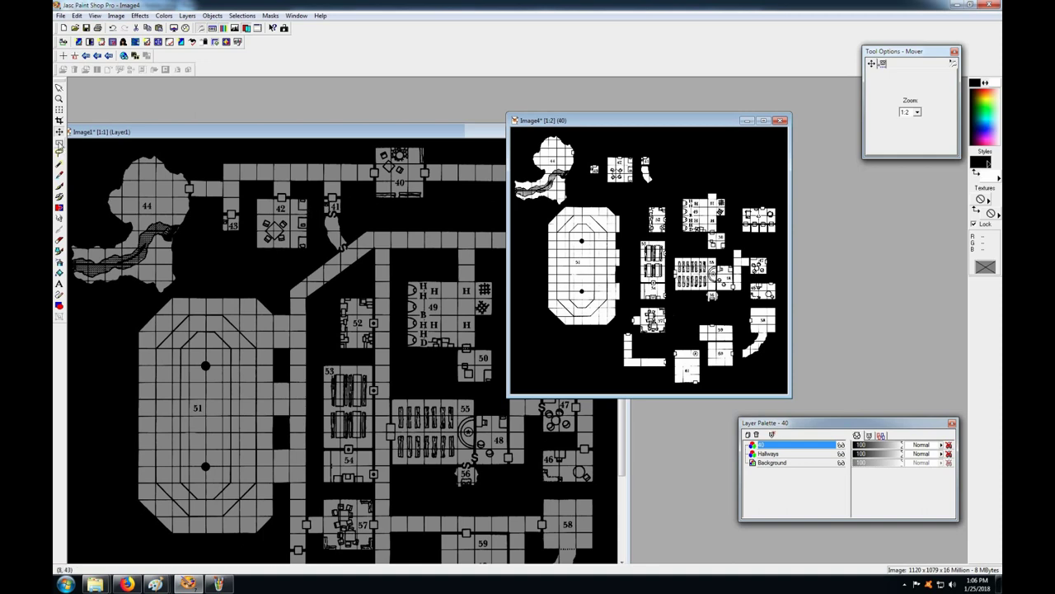
Select a rectangle of about 53 × 37 pixels around room 41 on Image1's black layer and copy it
click(59, 142)
drag(321, 197, 352, 220)
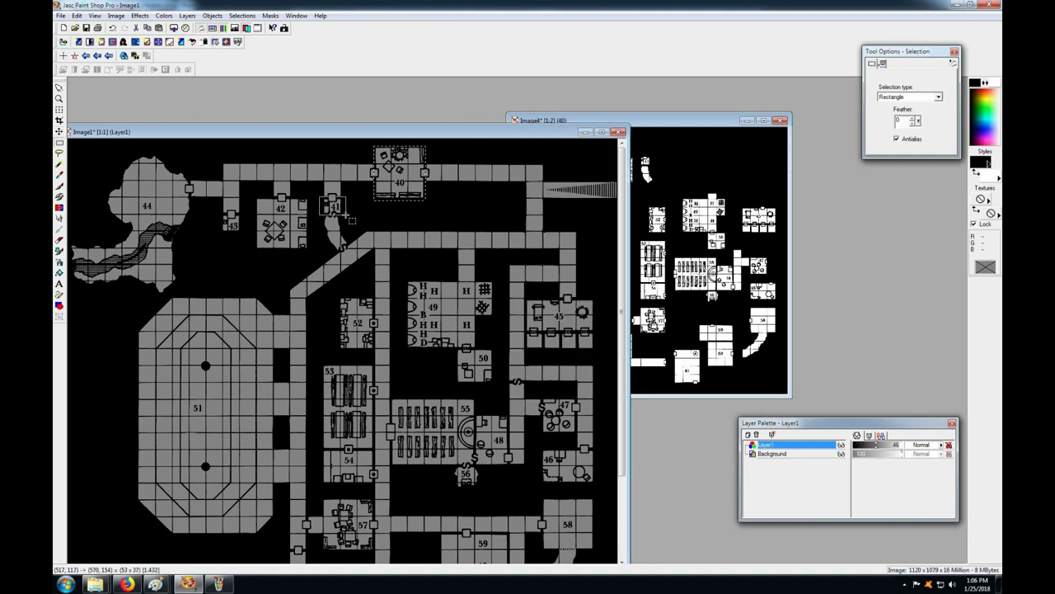
right_click(367, 130)
click(387, 146)
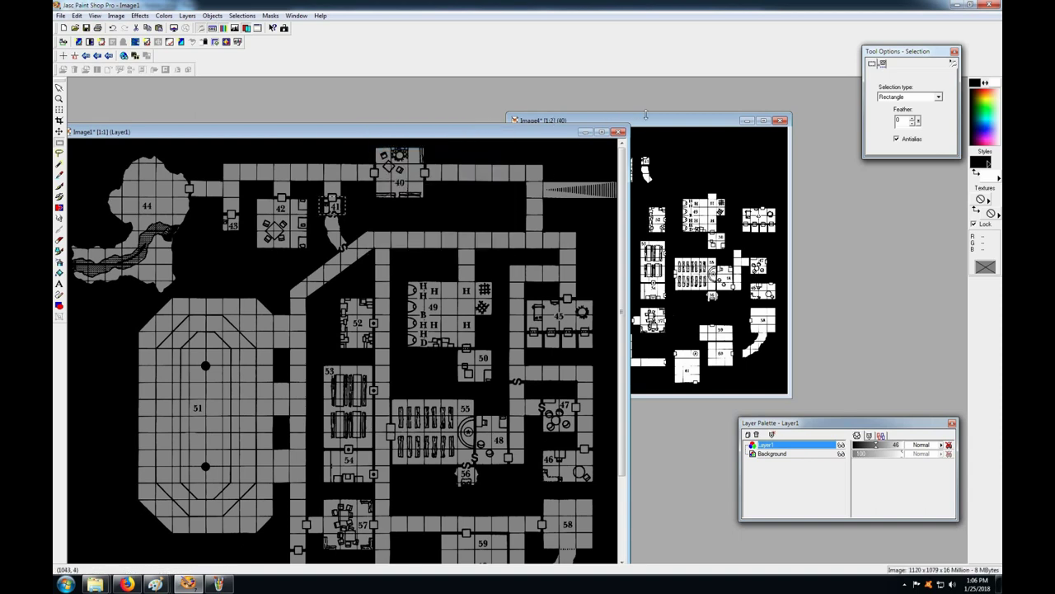
Paste the copied black rectangle into Image4 as a new layer covering room 41 and rename that layer 41
drag(652, 122, 579, 107)
right_click(579, 107)
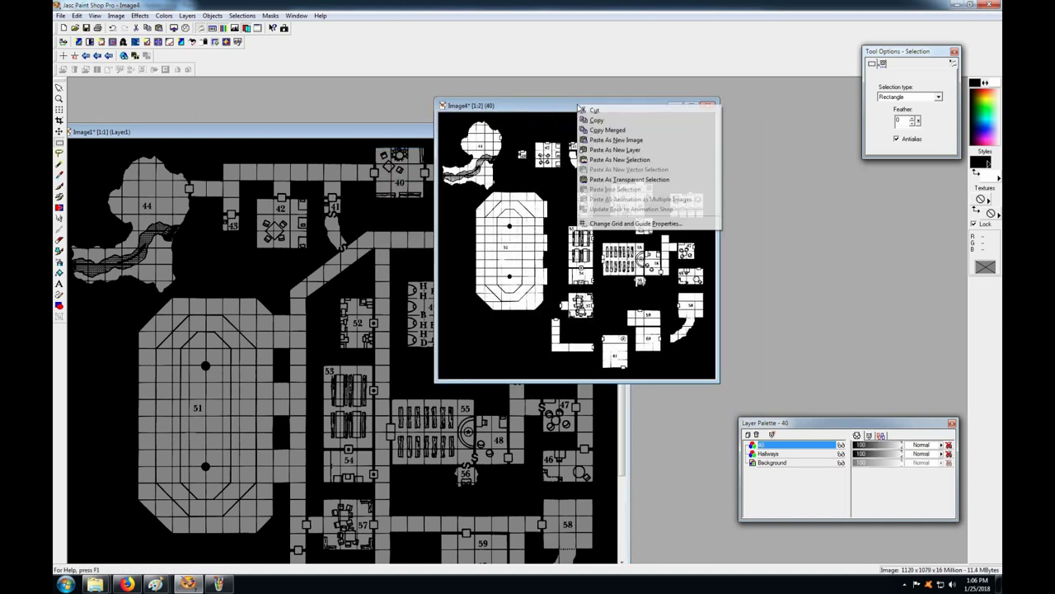
click(614, 151)
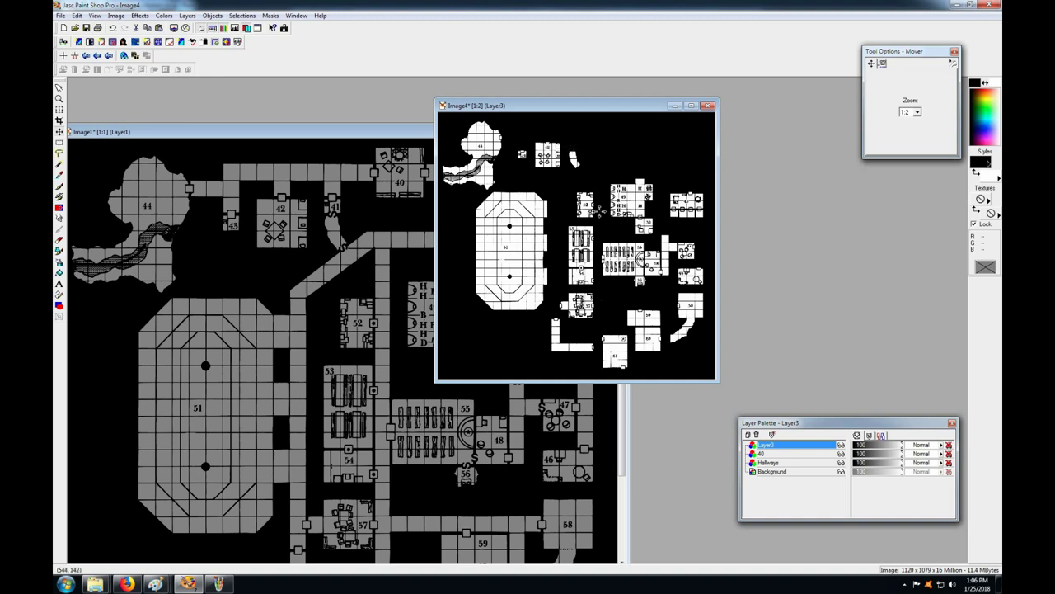
right_click(764, 447)
click(738, 509)
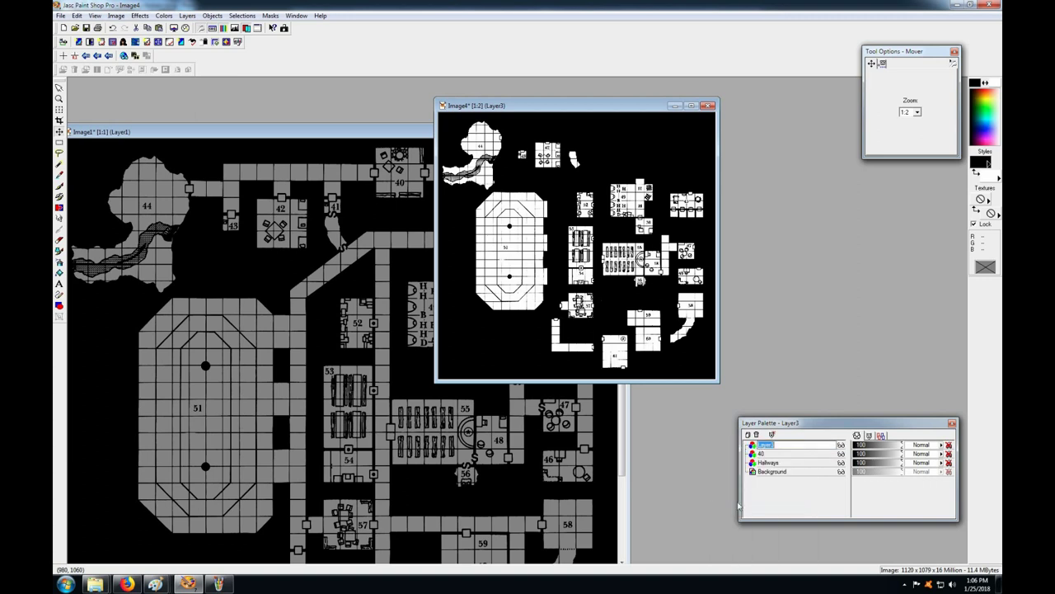
text(41)
key(Return)
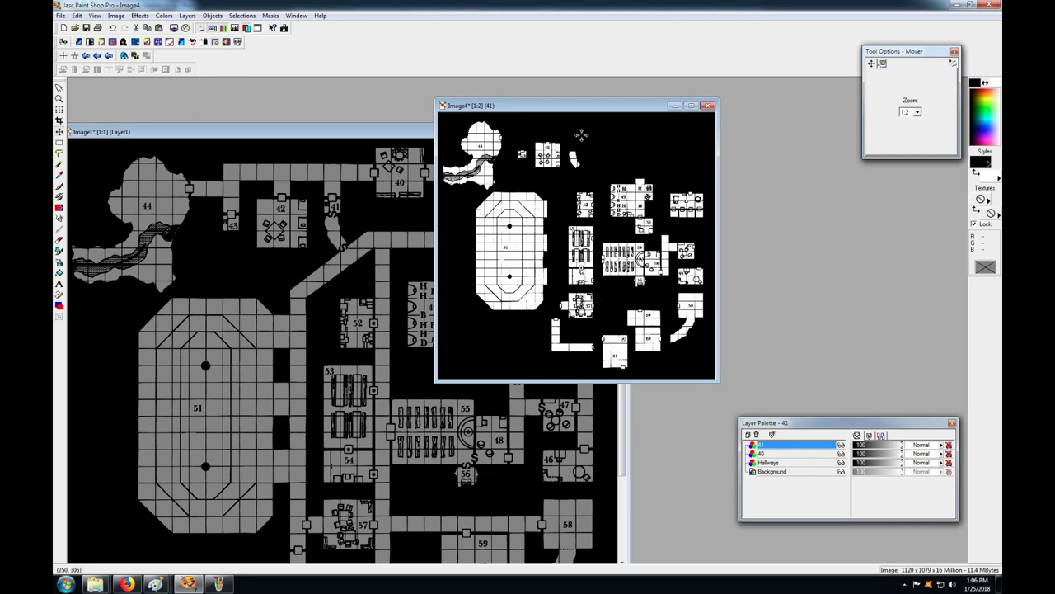
drag(563, 106, 734, 126)
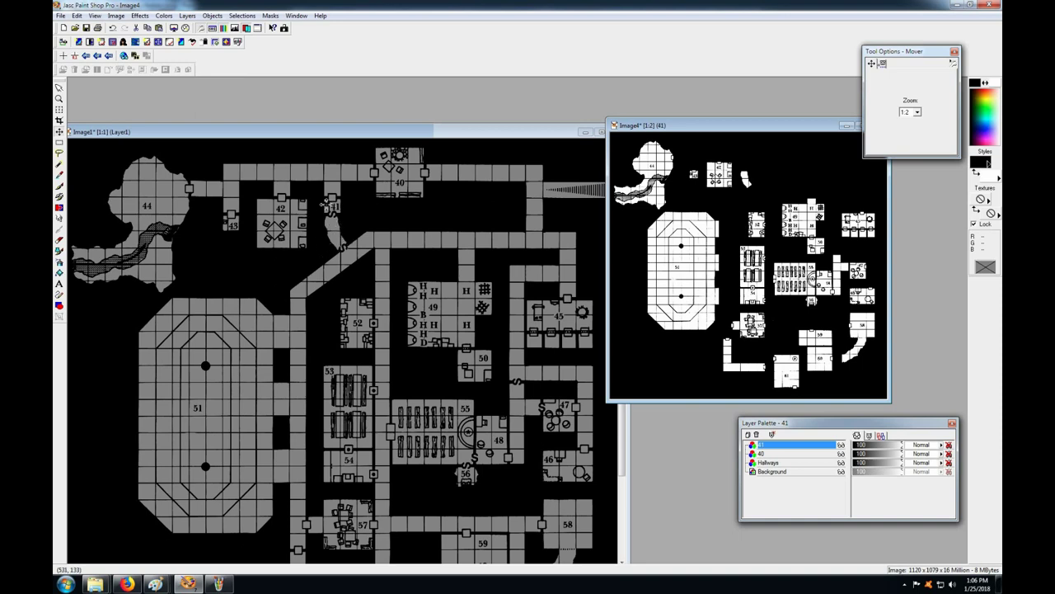
click(59, 142)
click(409, 229)
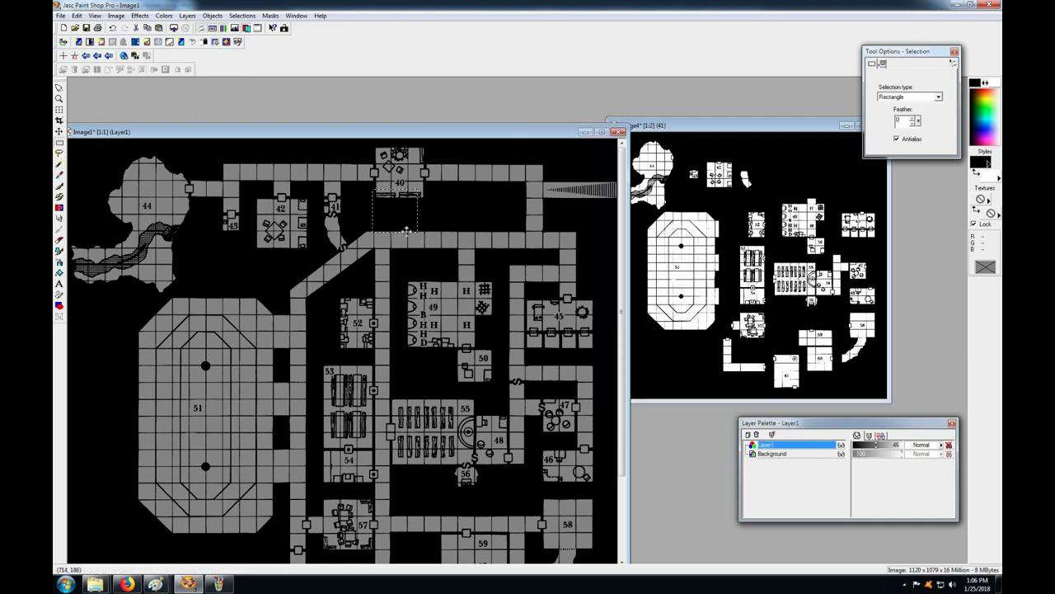
drag(418, 233, 374, 189)
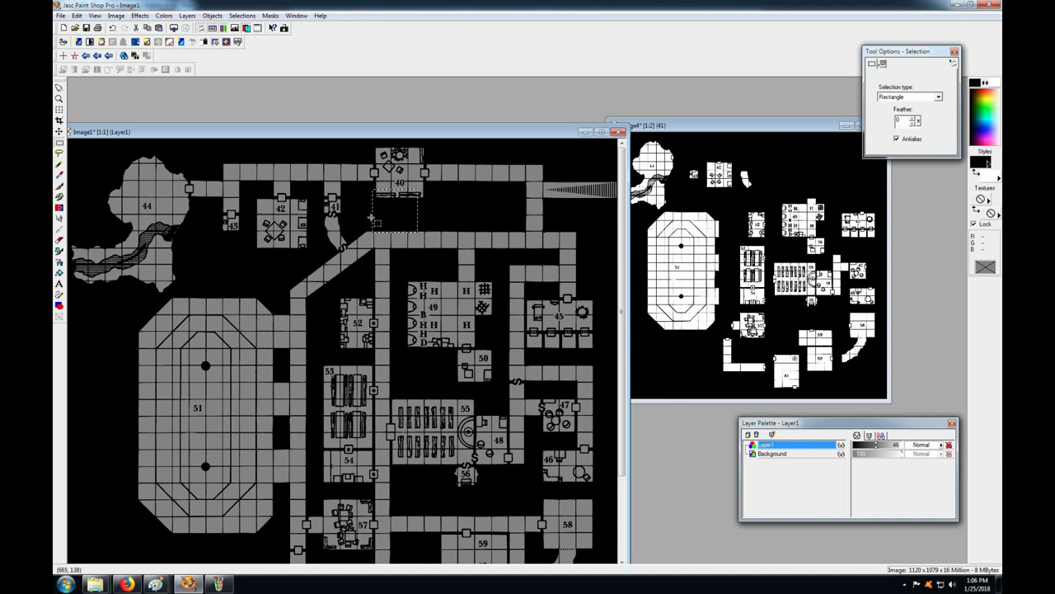
key(ctrl+d)
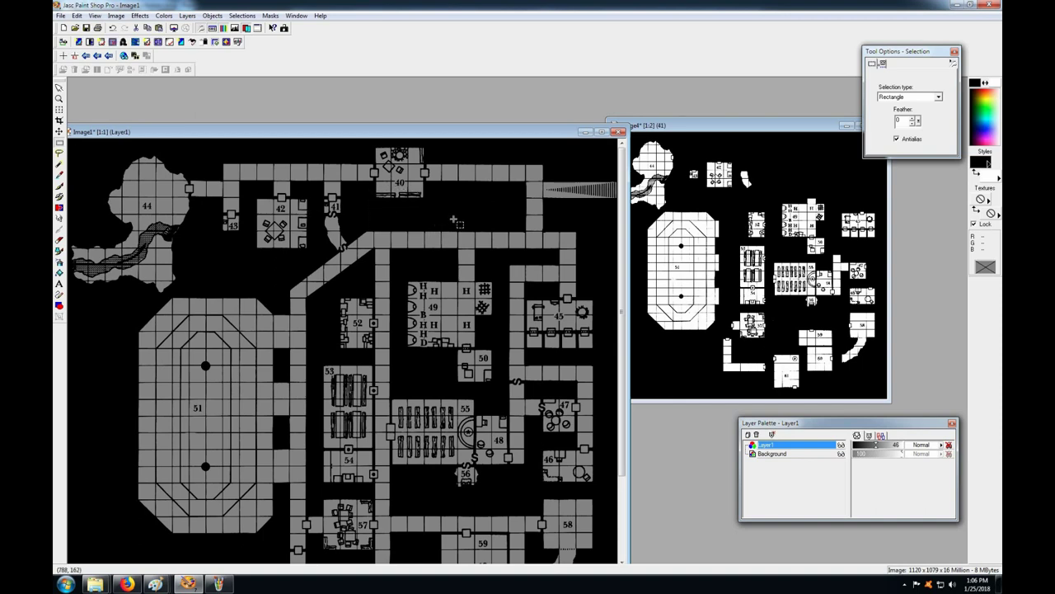
Outline the curved passage south of room 41 with a freehand selection on Image1's Layer1 and copy it
click(59, 155)
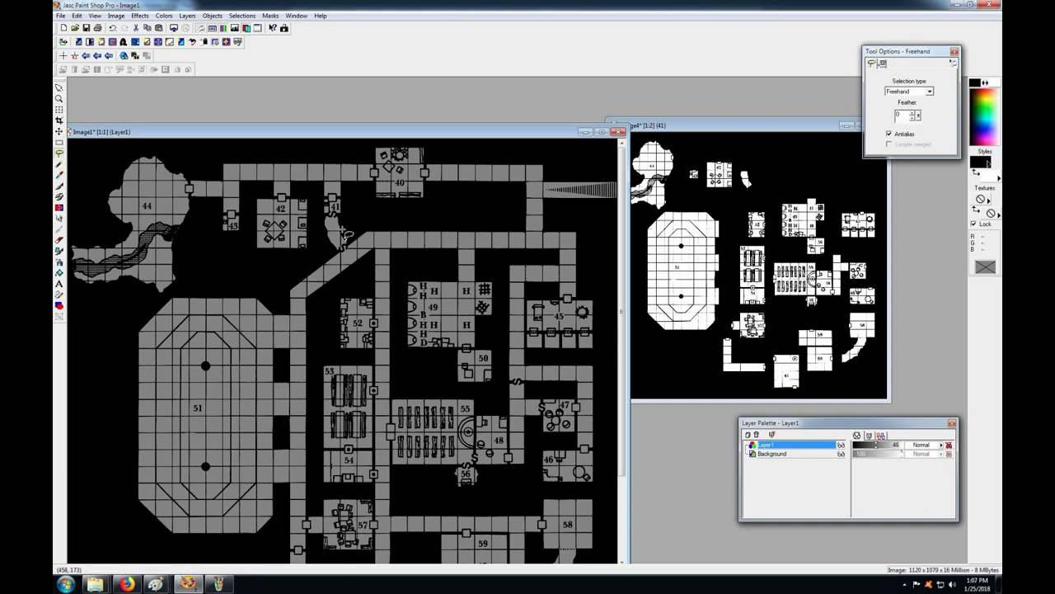
mouse_move(343, 215)
mouse_down()
mouse_move(323, 223)
mouse_move(337, 255)
mouse_move(353, 246)
mouse_move(342, 214)
mouse_up()
right_click(387, 134)
click(408, 147)
Paste the copied freehand shape into Image4 as a new layer and position it over the passage south of room 41
drag(677, 128, 378, 114)
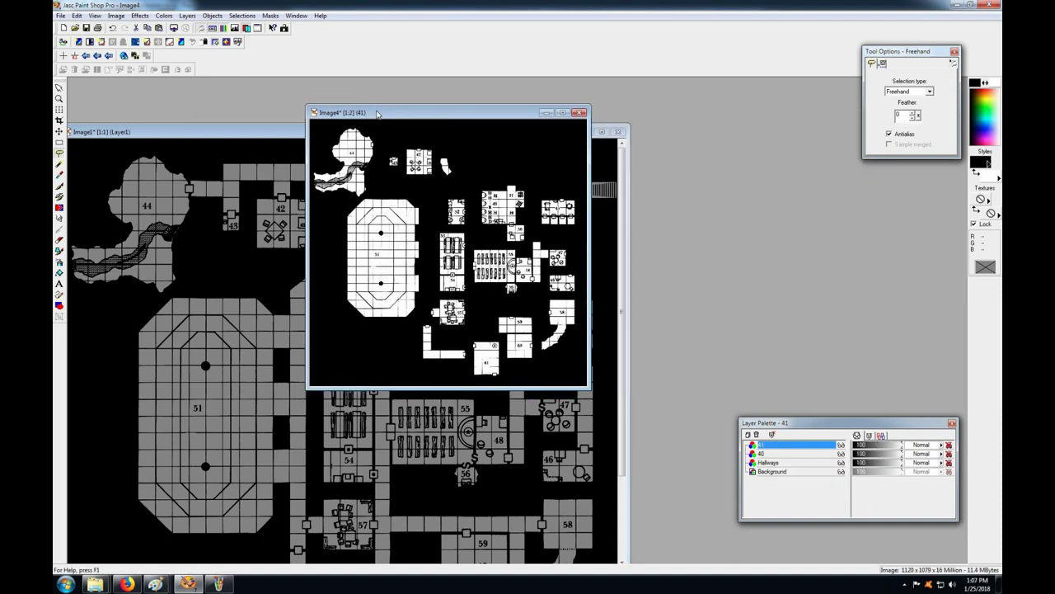
right_click(378, 113)
click(419, 157)
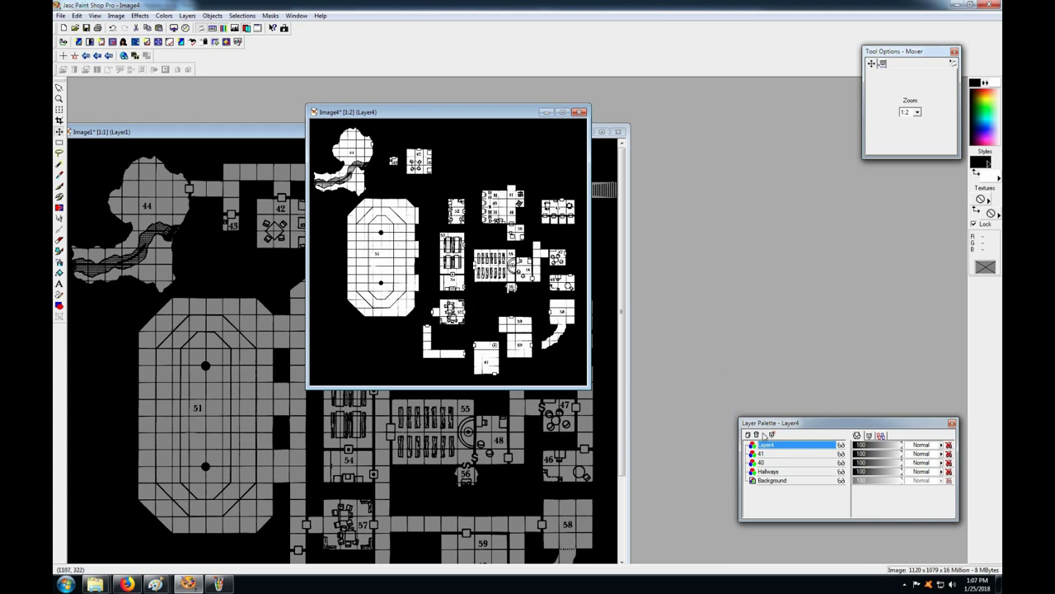
drag(351, 113, 501, 114)
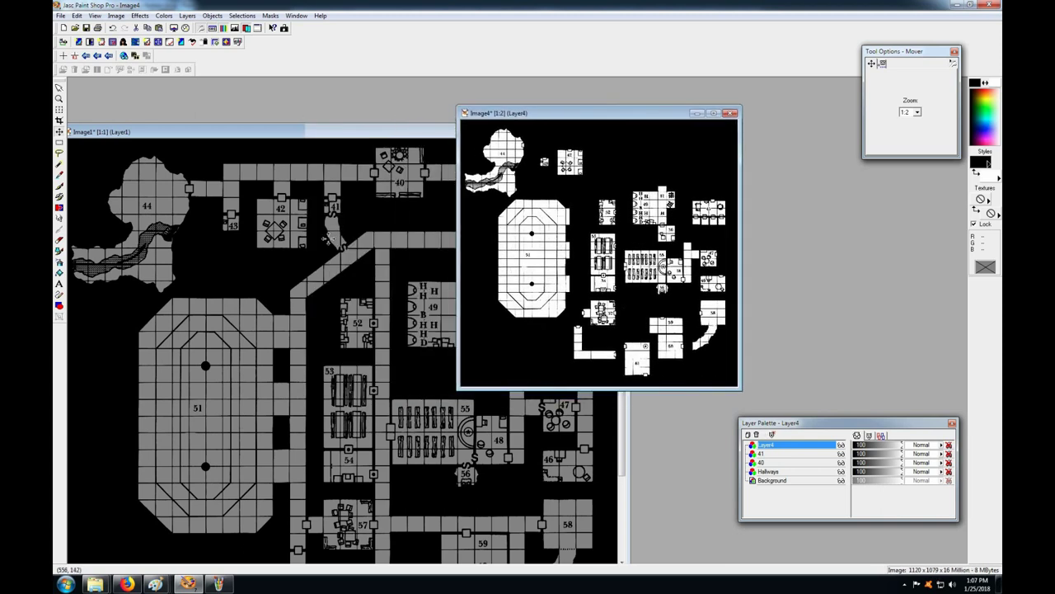
Rename the new passage cover layer Layer4 of Image4 as 41 hall south
right_click(792, 448)
click(773, 511)
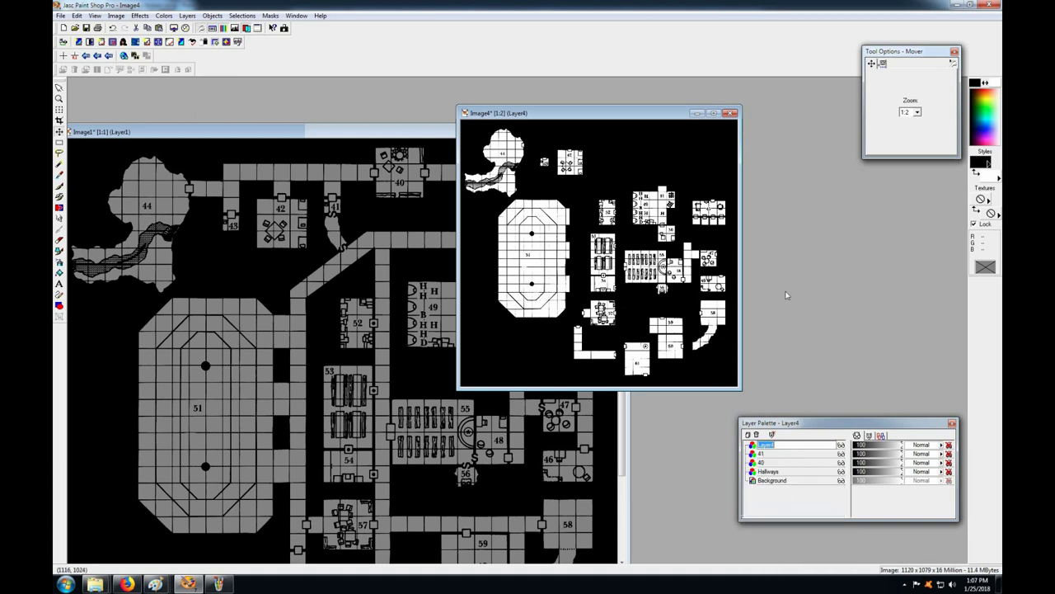
text(4)
click(765, 454)
click(807, 446)
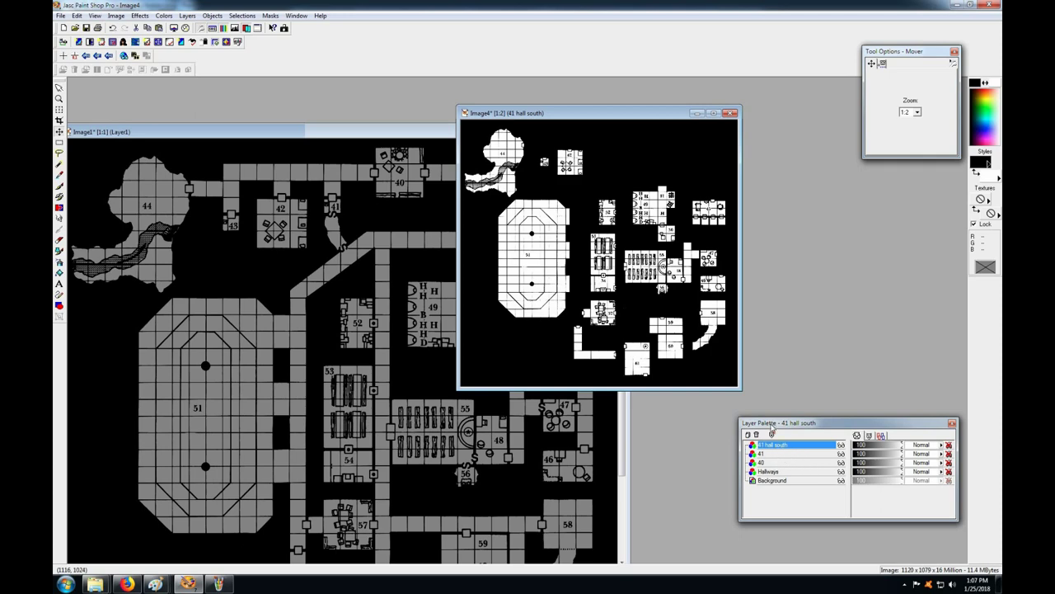
Select the Hallways layer of Image4 and toggle its visibility off and on to check what it covers
drag(772, 426, 803, 425)
drag(566, 110, 747, 120)
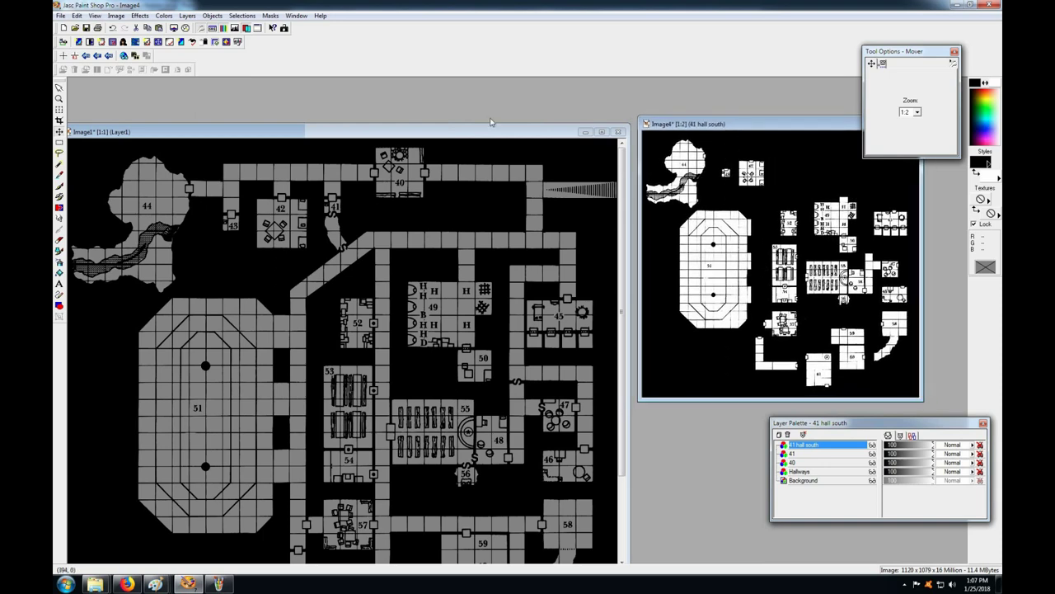
drag(759, 126, 381, 105)
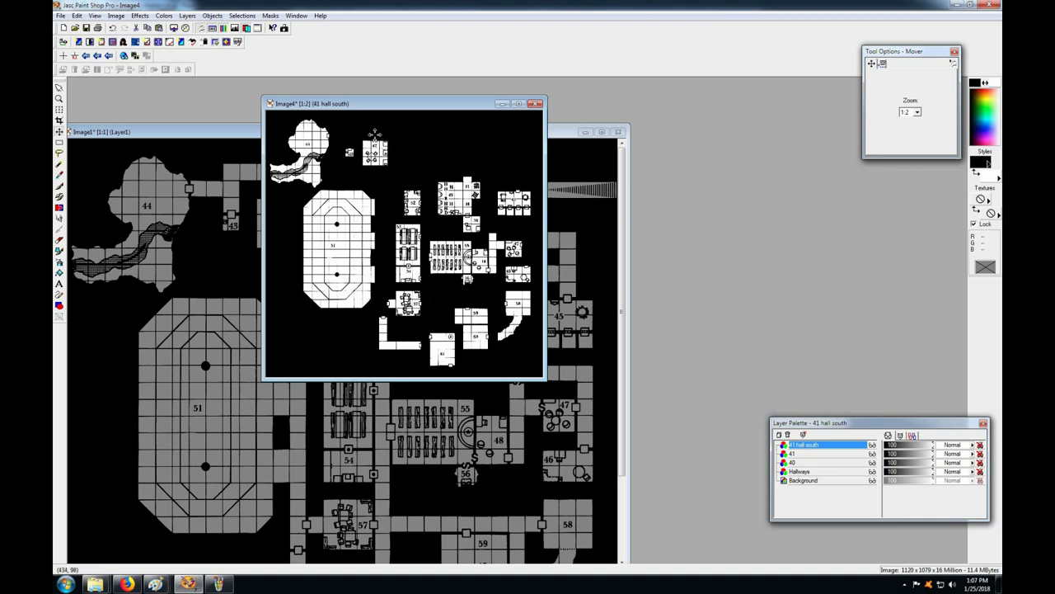
click(816, 471)
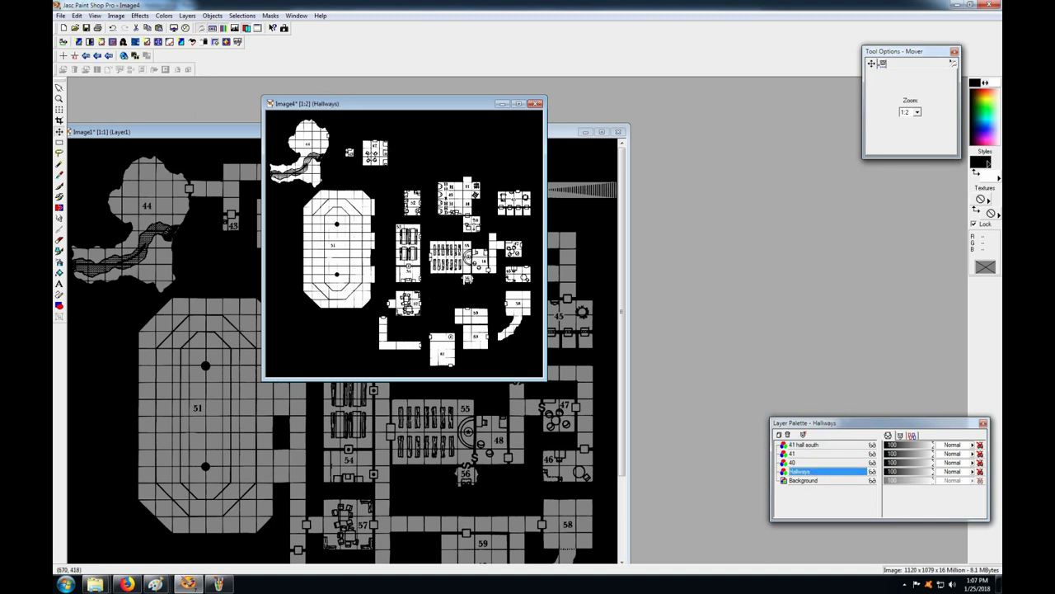
click(872, 472)
click(873, 473)
drag(429, 108, 457, 109)
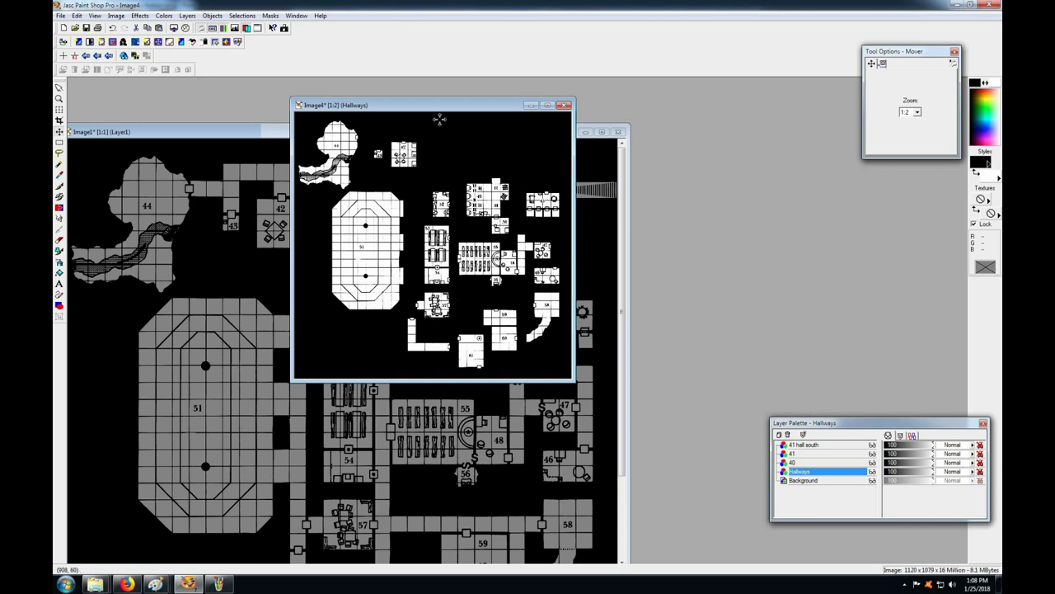
Move the Image4 and Image1 windows apart and bring Image1 to the front
drag(438, 107, 623, 137)
drag(705, 146, 773, 142)
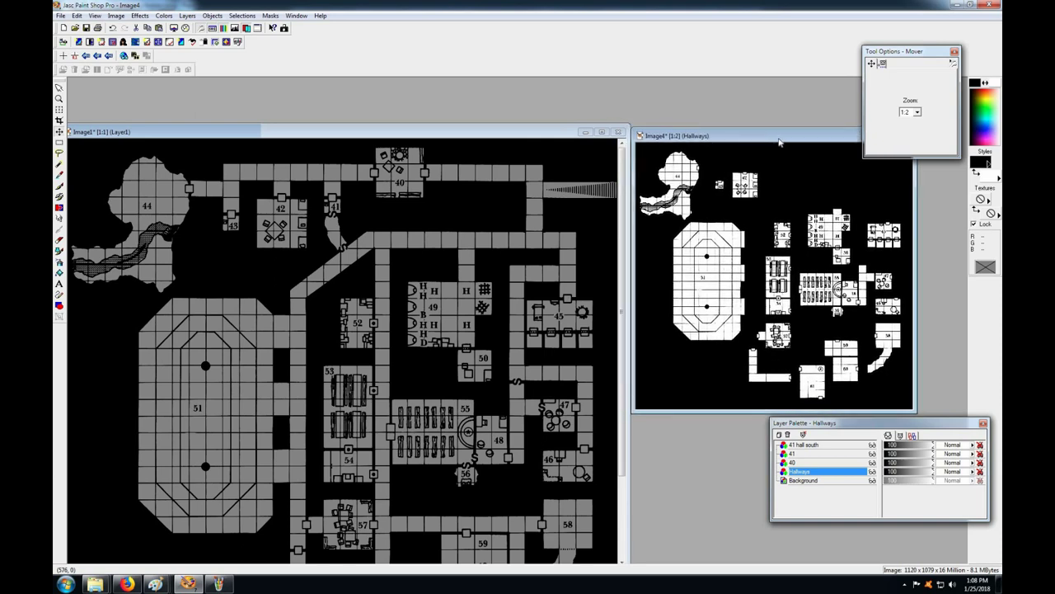
drag(709, 138, 146, 112)
drag(450, 140, 495, 138)
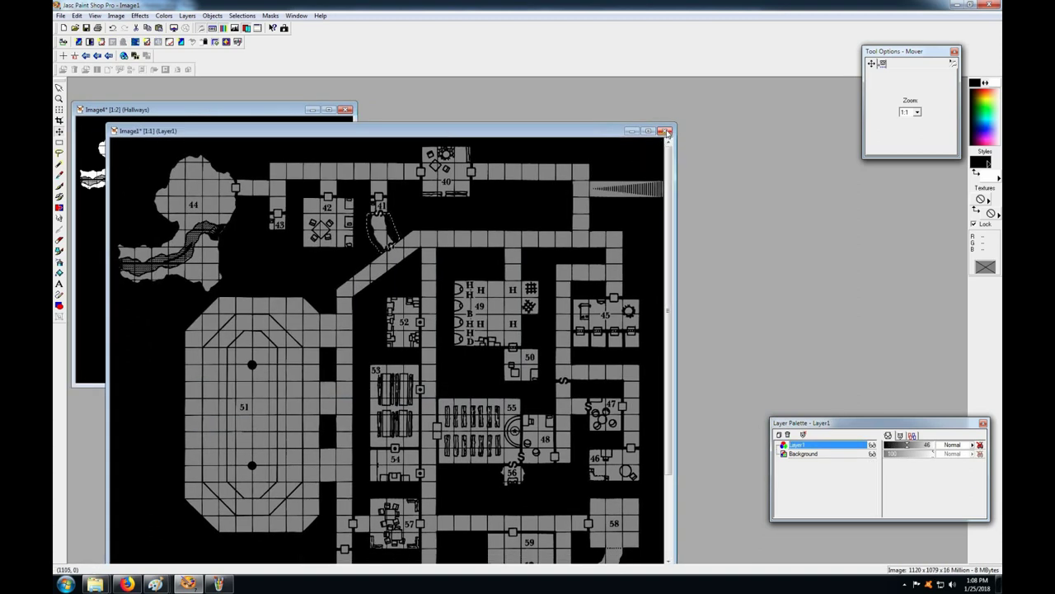
Clear the freehand selection in Image1 and delete its Layer1
click(59, 153)
key(ctrl+d)
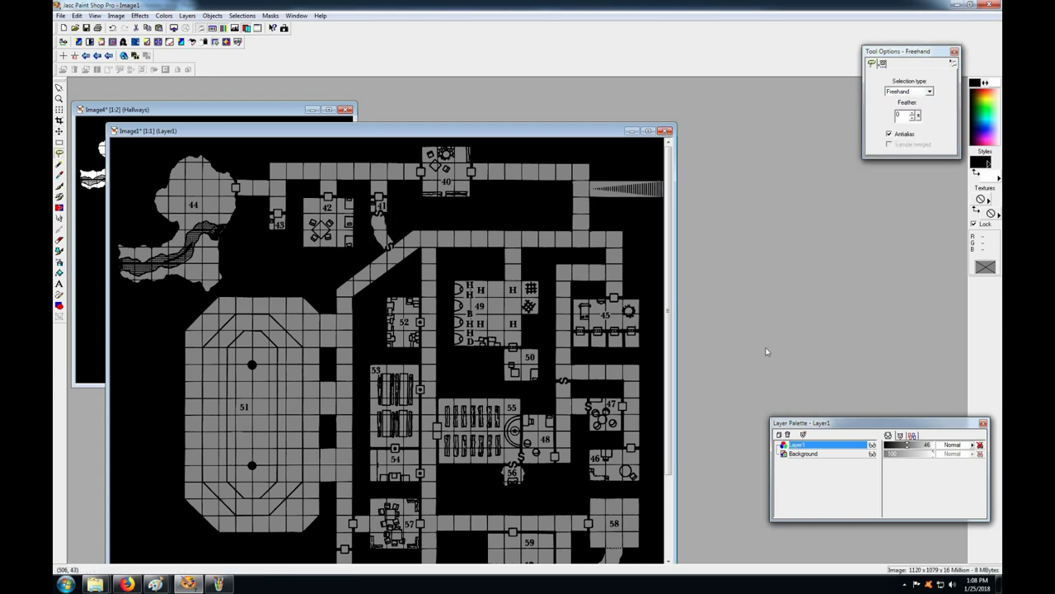
drag(486, 136, 515, 136)
right_click(802, 448)
click(779, 498)
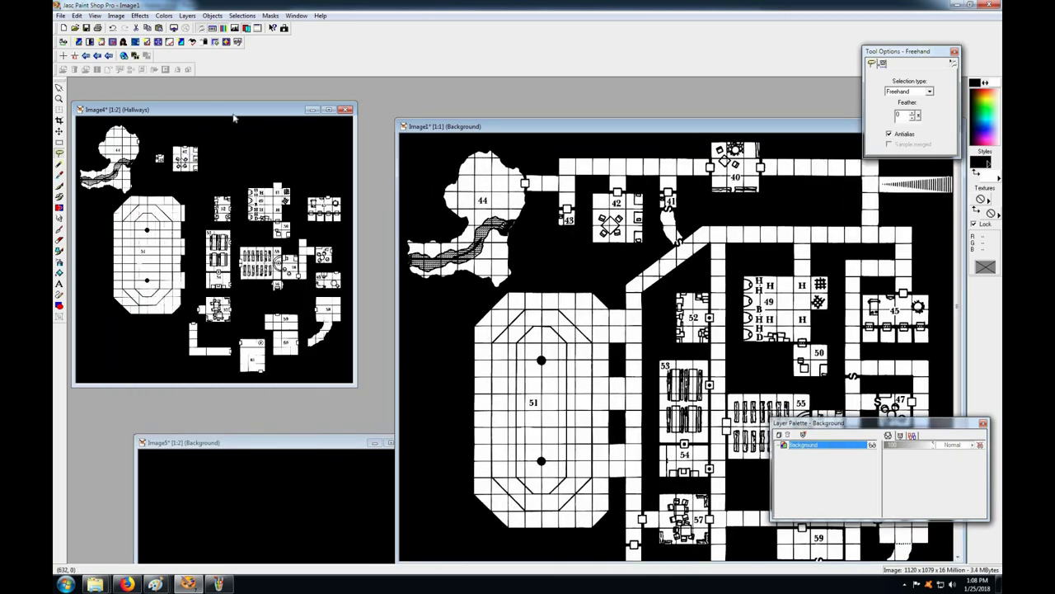
Bring Image4 to the front and zoom it to 1:1
mouse_move(194, 117)
mouse_down()
mouse_move(237, 120)
mouse_move(214, 117)
mouse_up()
click(58, 98)
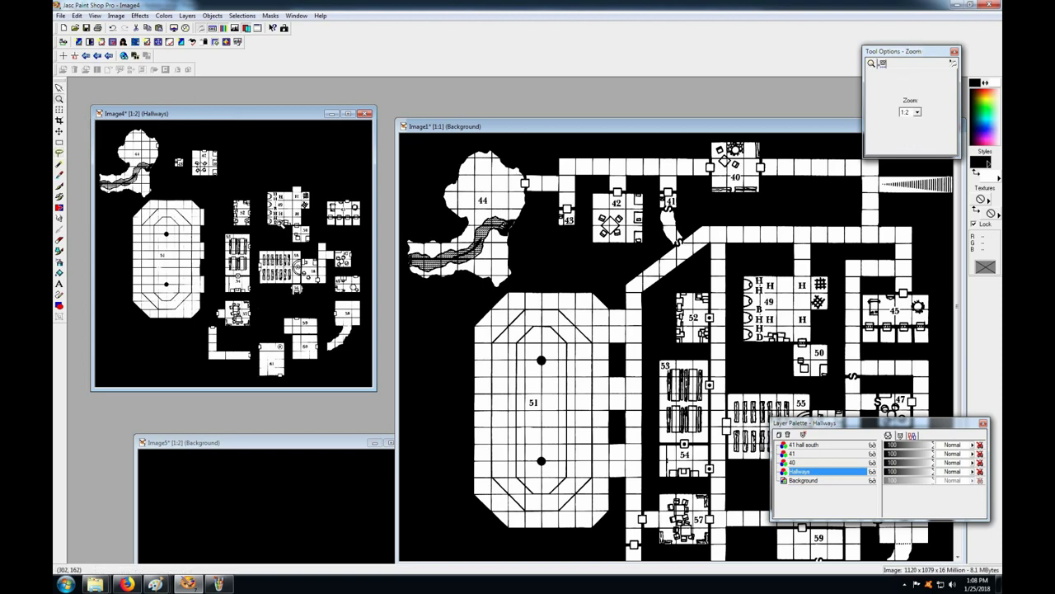
click(279, 222)
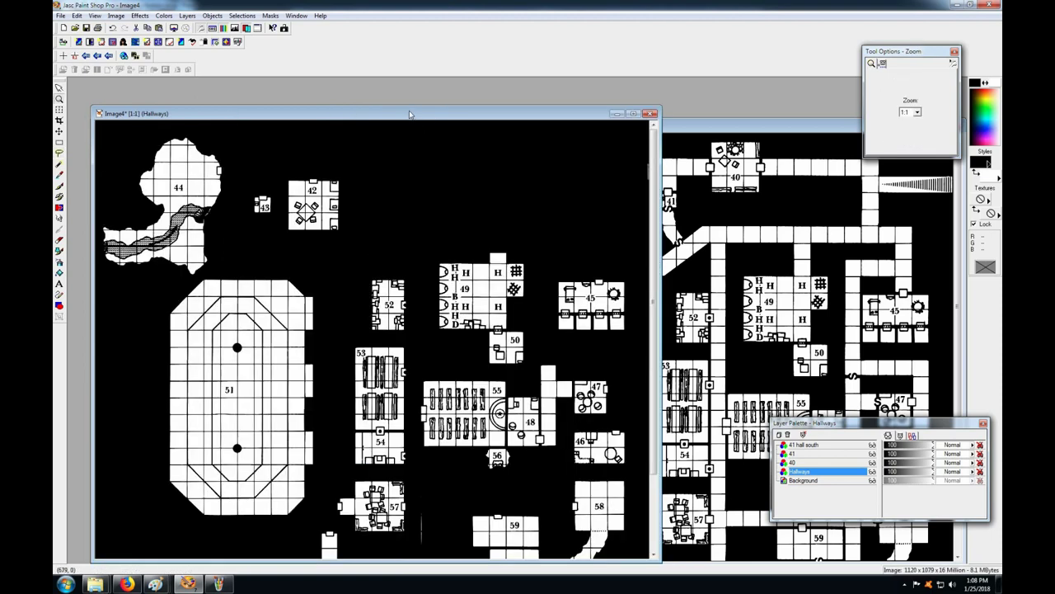
drag(412, 113, 392, 110)
right_click(349, 212)
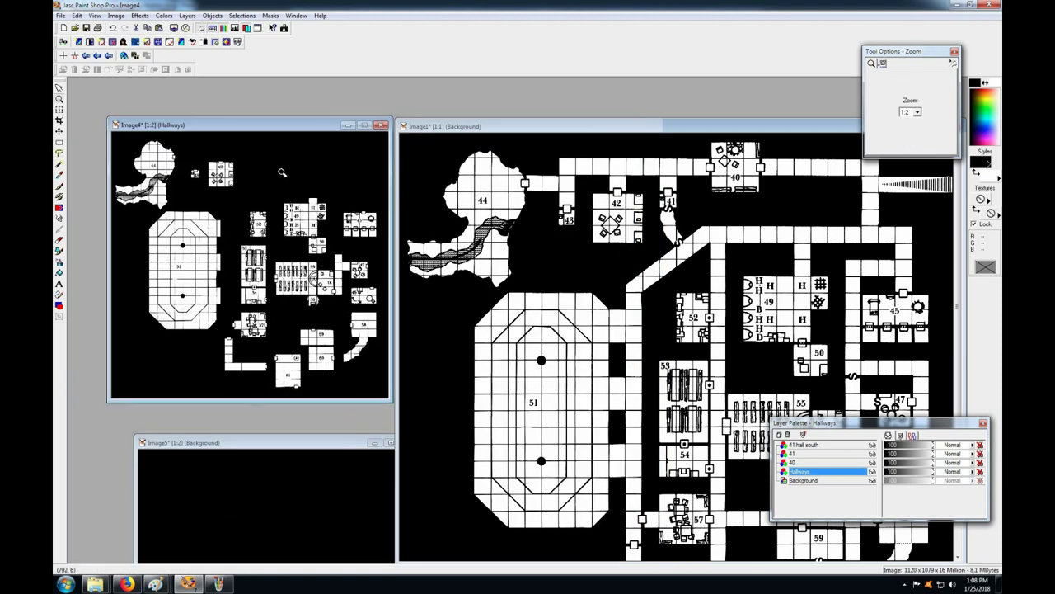
click(262, 191)
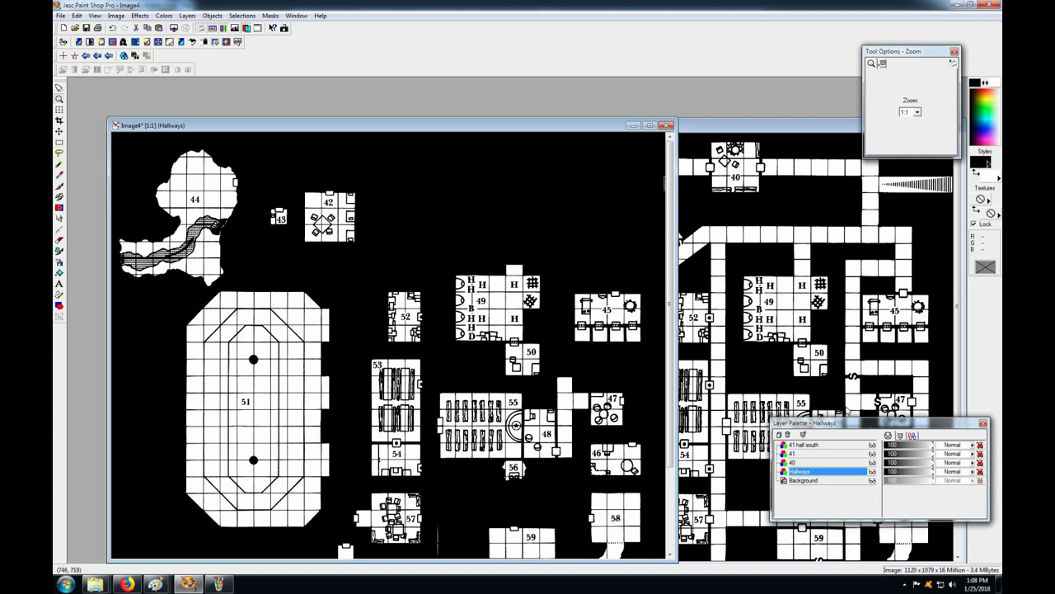
Hide the 41, 40, Hallways and 41 hall south layers of Image4 to reveal the map beneath them
drag(864, 424, 836, 401)
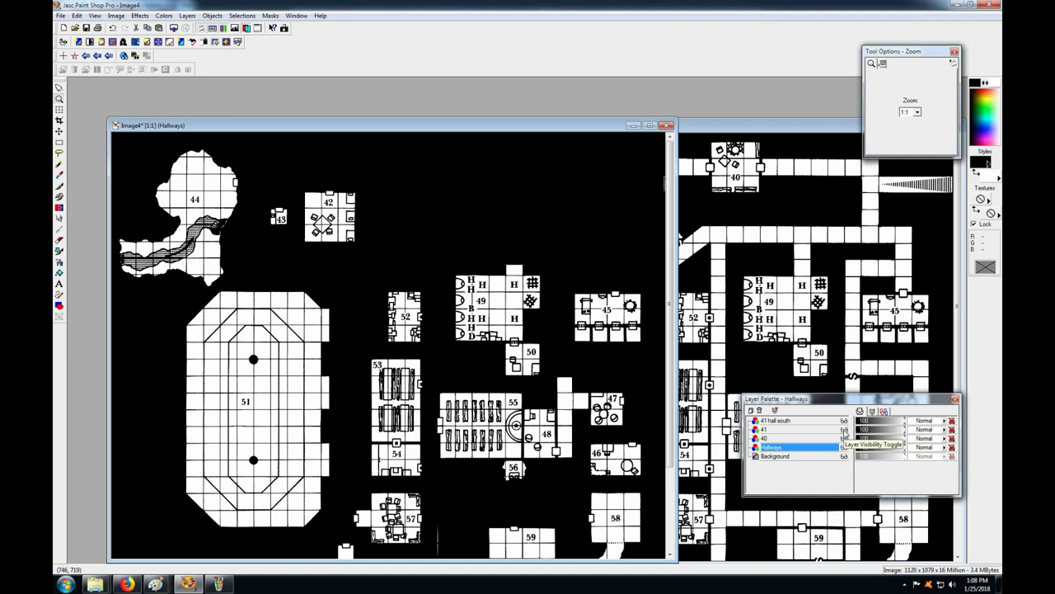
click(844, 429)
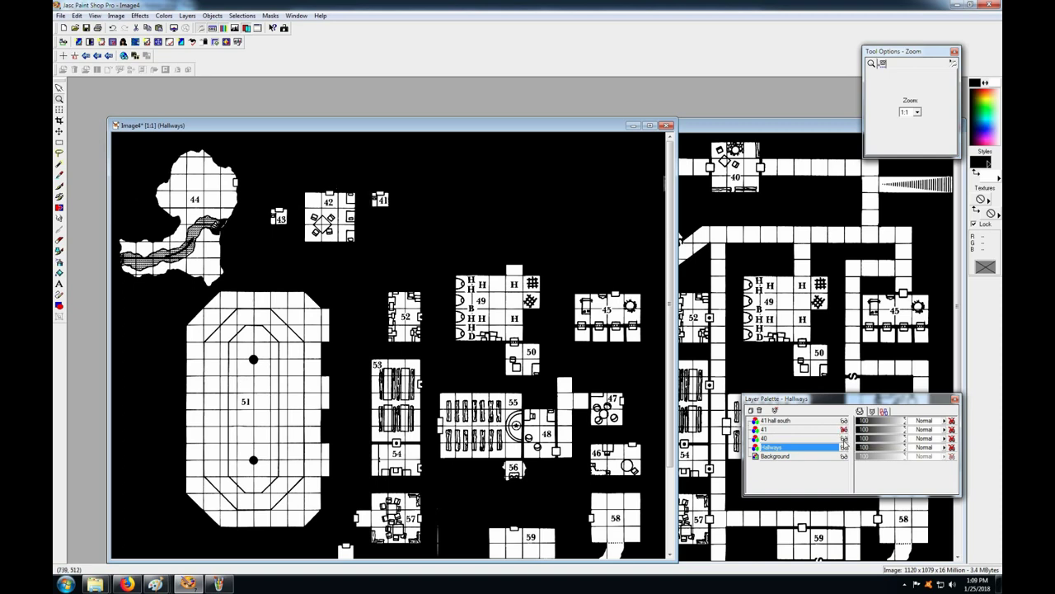
click(844, 438)
click(844, 447)
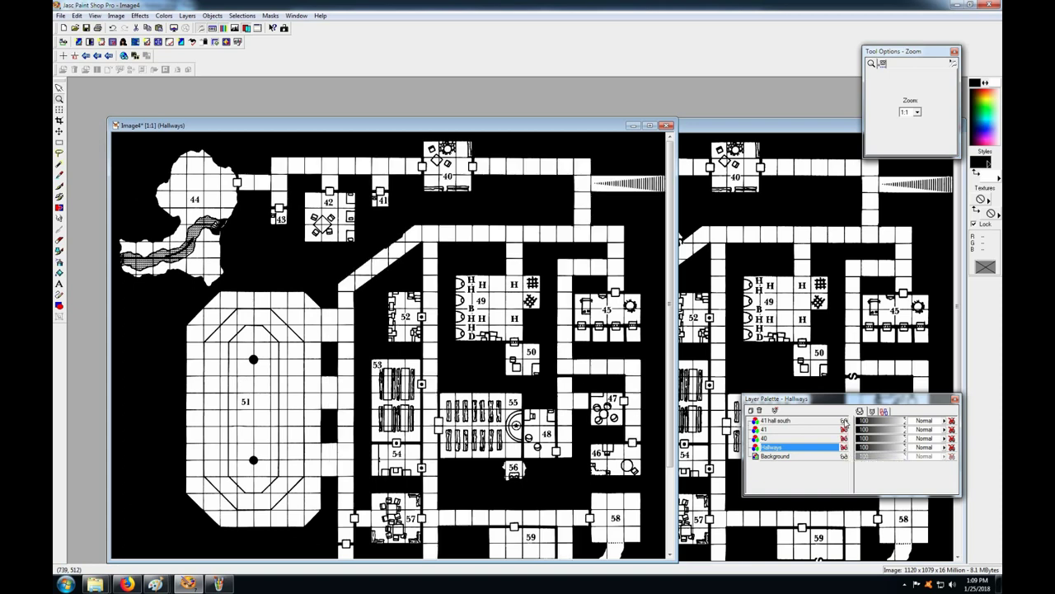
click(844, 420)
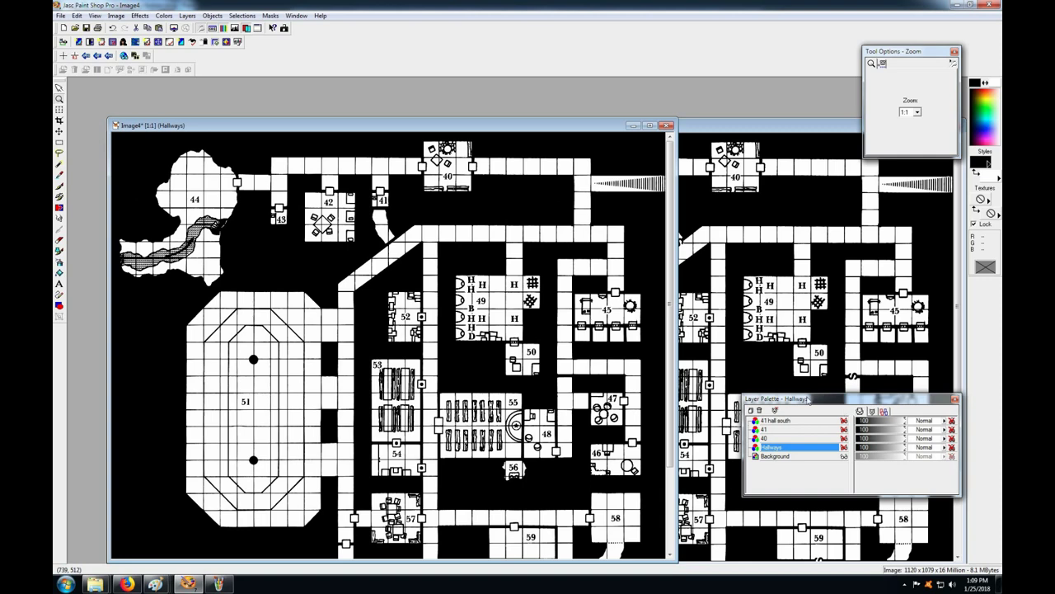
Arrange Image4 and Image1 side by side with Image1 active and switch to the rectangle Selection tool
drag(798, 400, 876, 404)
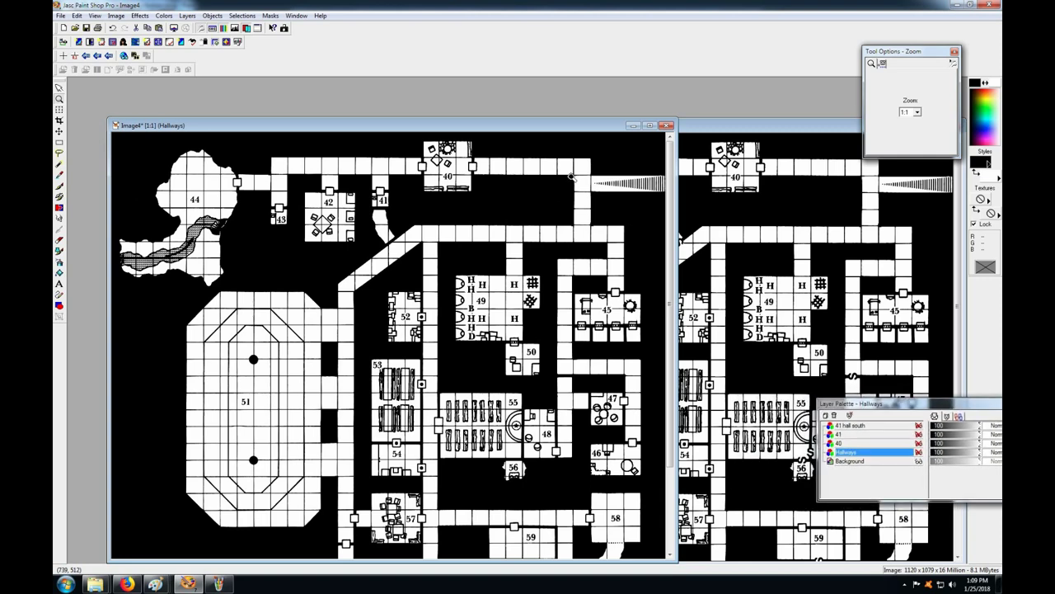
drag(439, 122, 344, 101)
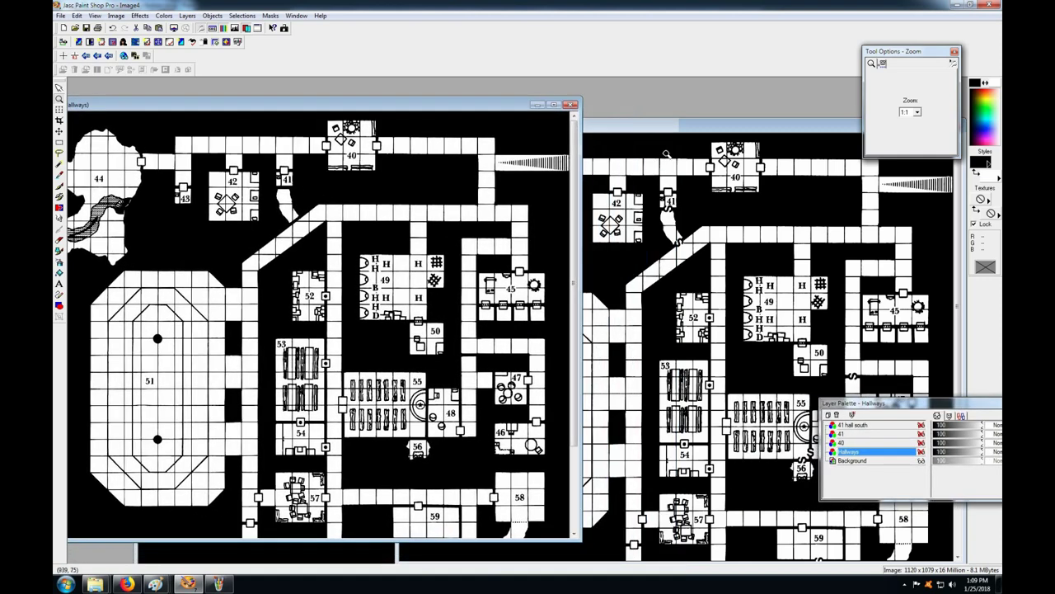
mouse_move(696, 128)
mouse_down()
mouse_move(644, 124)
mouse_move(680, 123)
mouse_up()
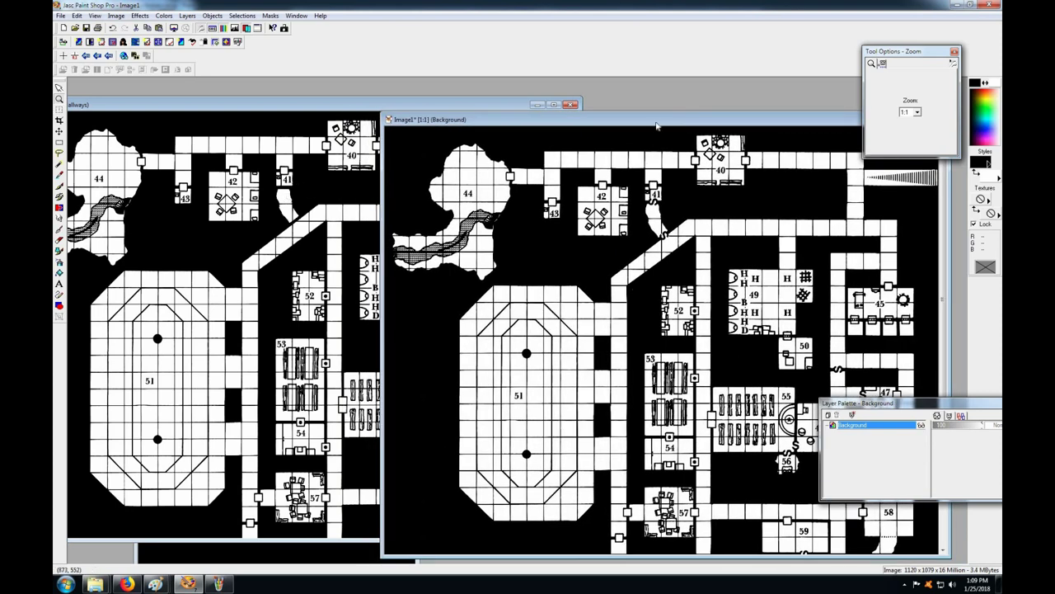
drag(657, 126, 651, 122)
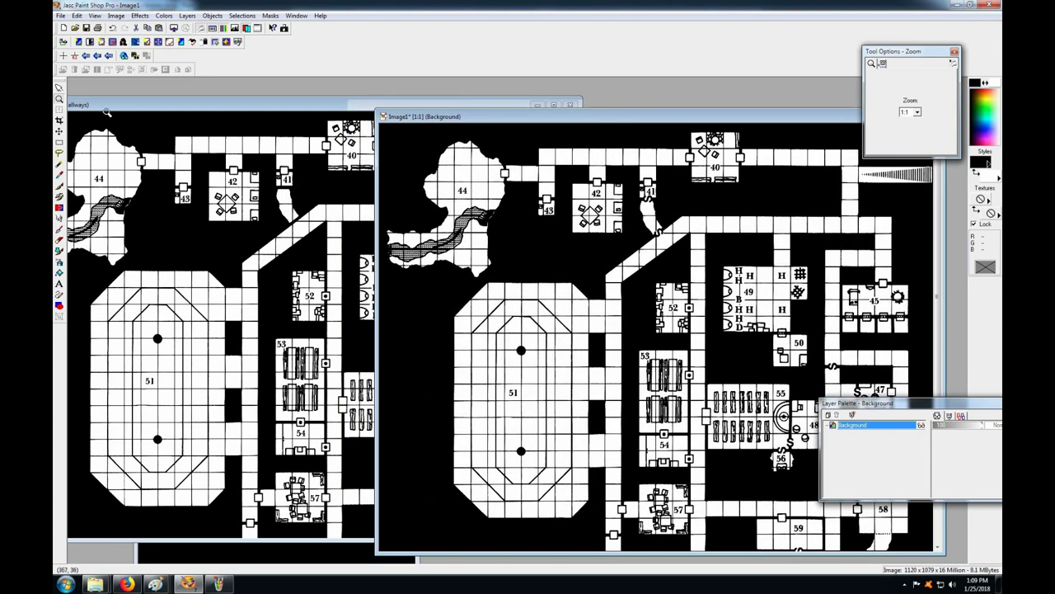
click(58, 145)
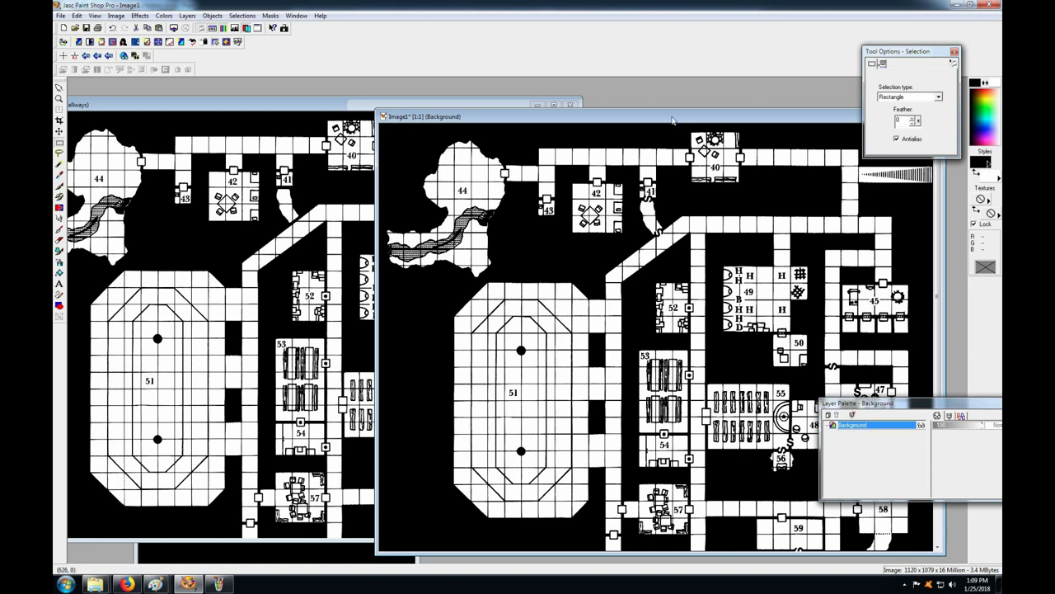
Move Image1 aside from Image4, make Image4 active and place the layer palette clear of its window
drag(672, 122, 667, 117)
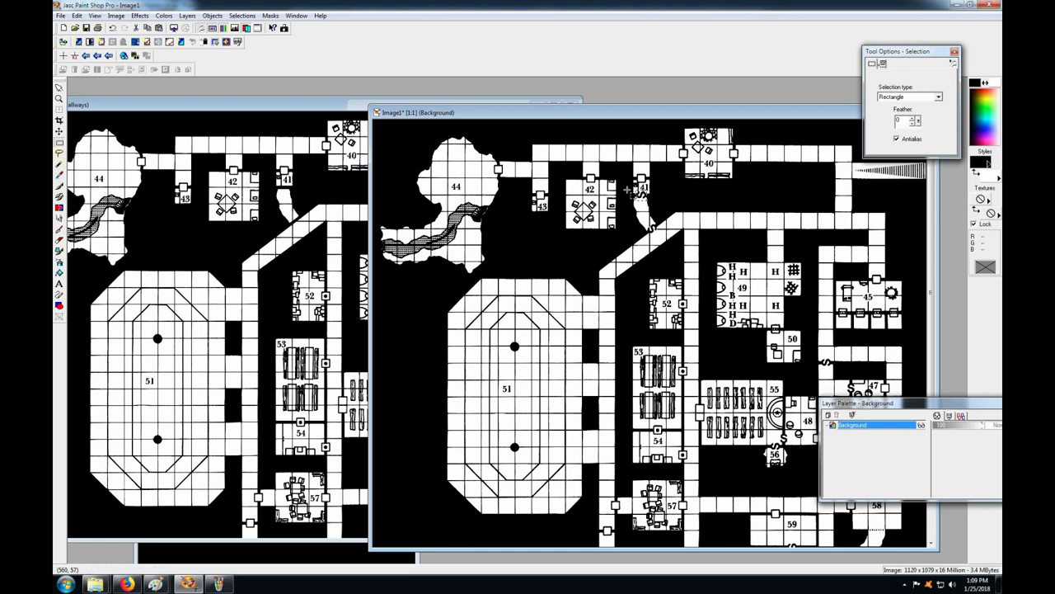
right_click(639, 114)
drag(639, 115, 758, 125)
click(374, 113)
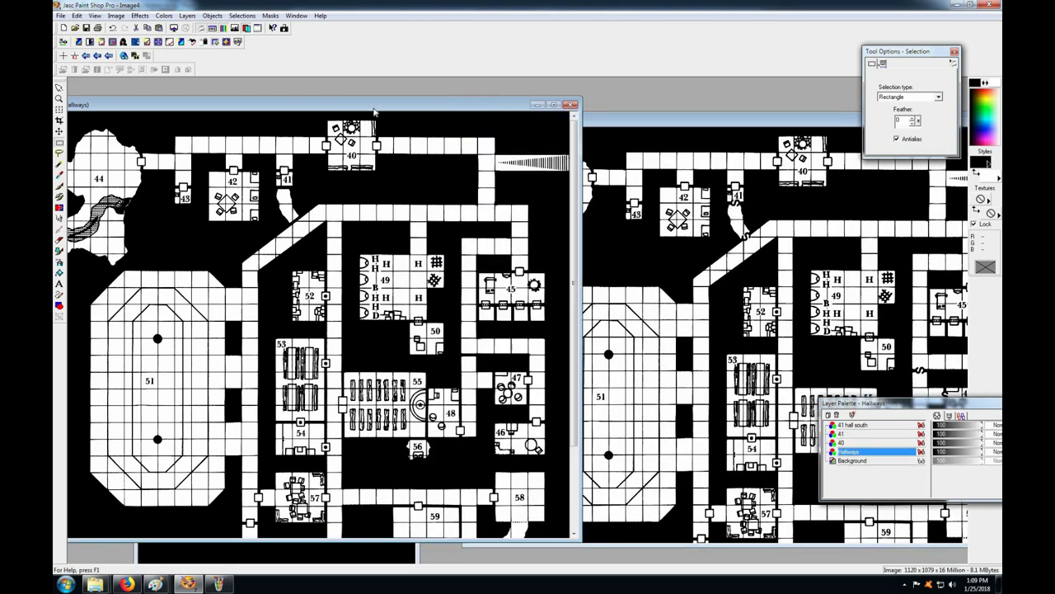
drag(872, 404, 923, 354)
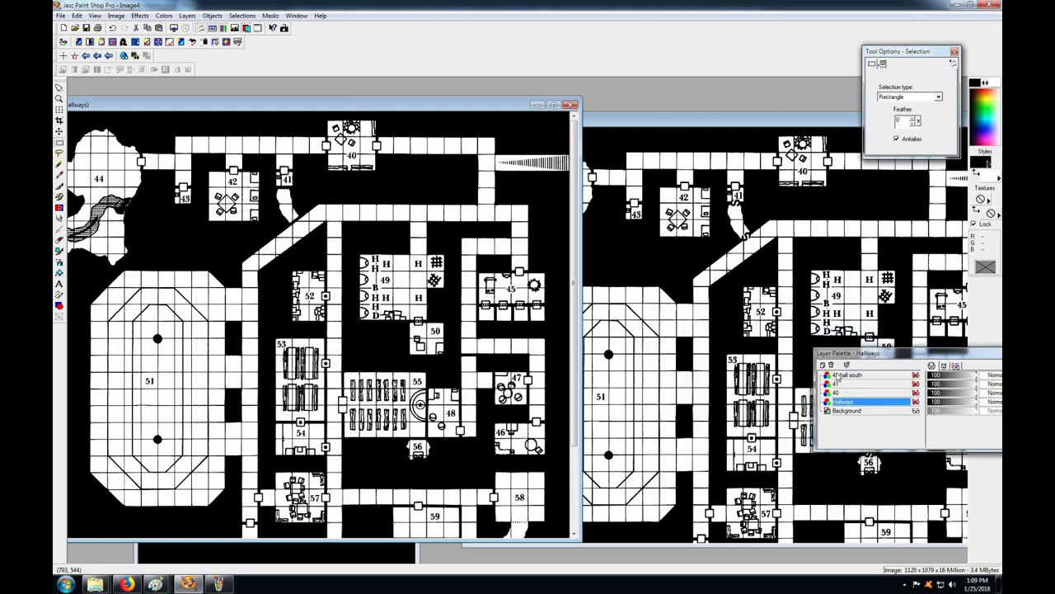
drag(822, 356, 930, 390)
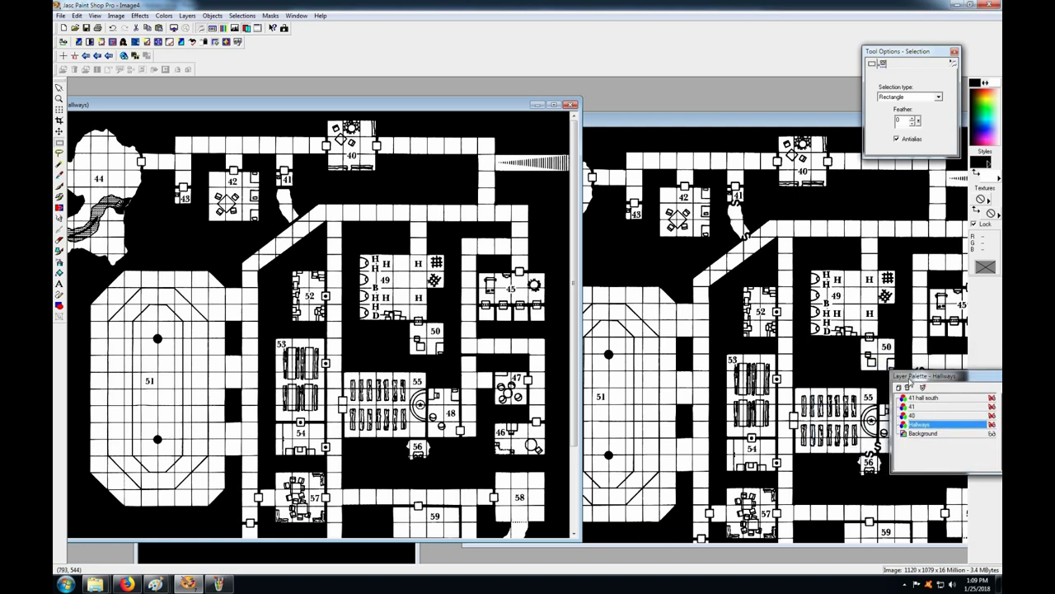
Paste the copied secret door symbol into Image4 as a new layer at room 41's south end and name it Secret Door 41
right_click(347, 108)
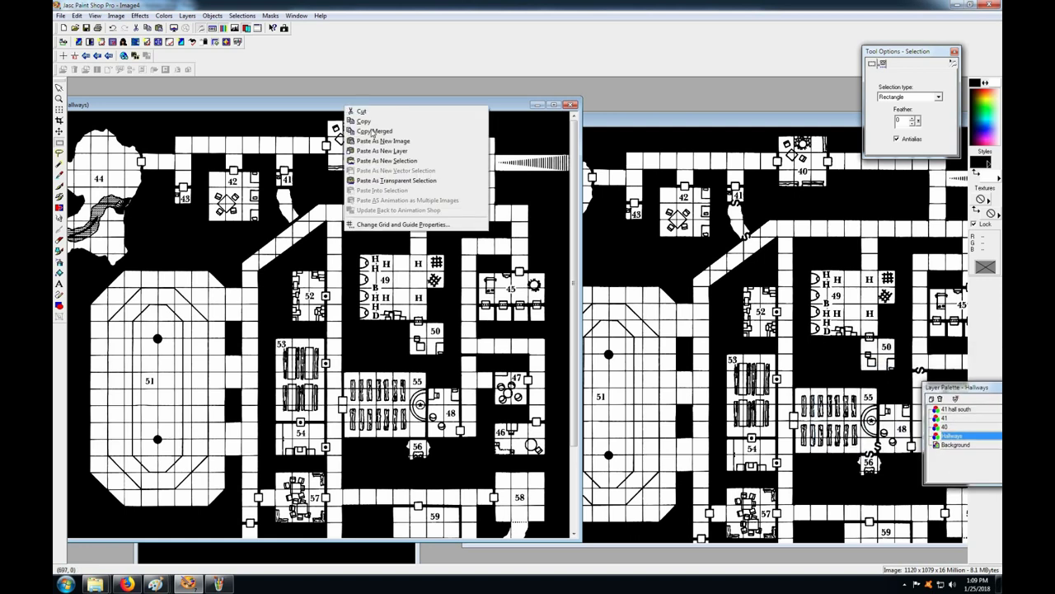
click(384, 151)
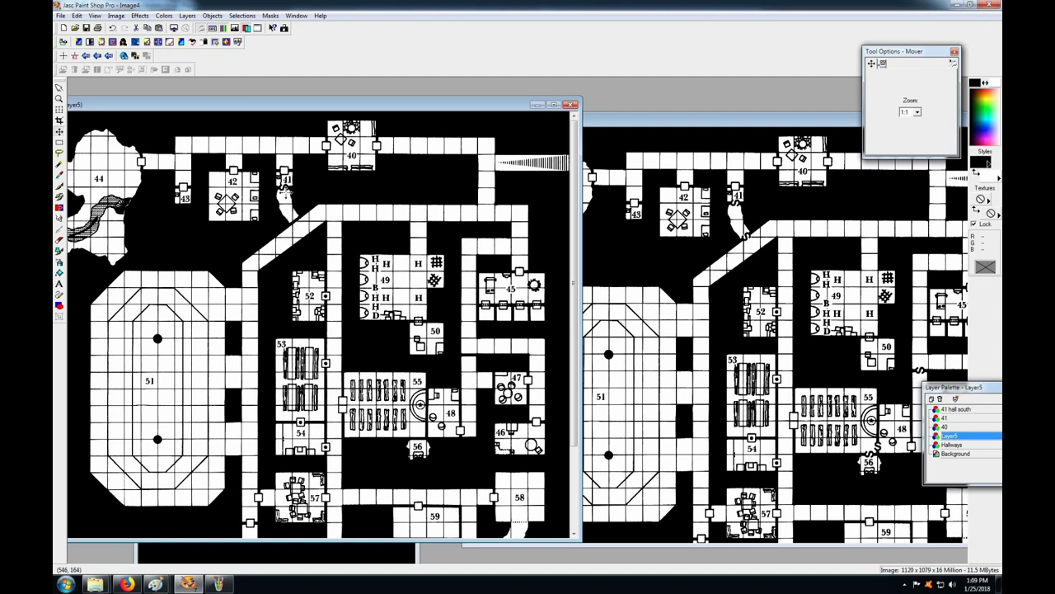
drag(939, 391, 682, 308)
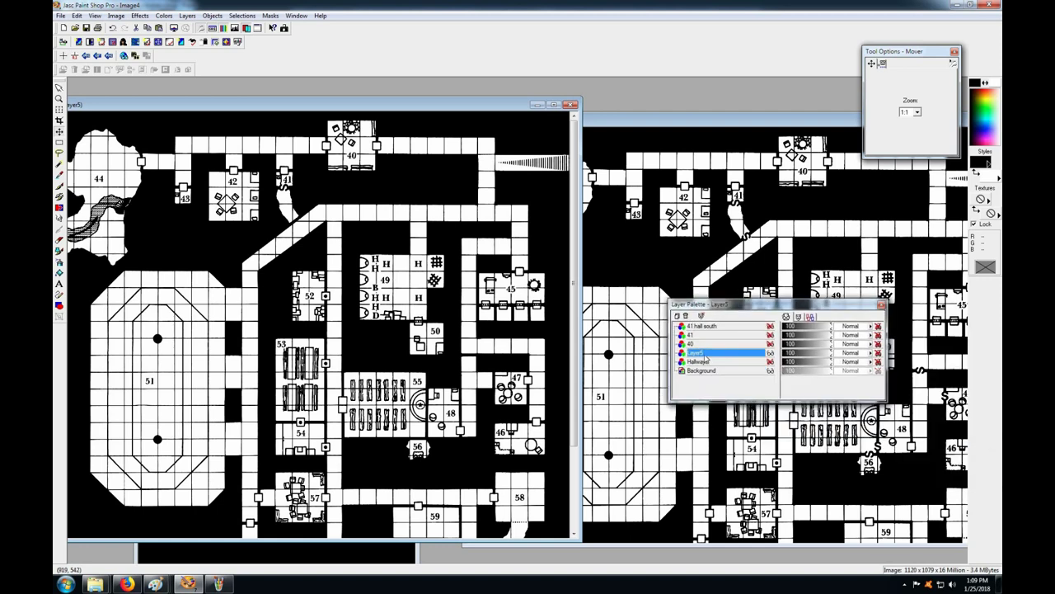
right_click(705, 354)
click(687, 417)
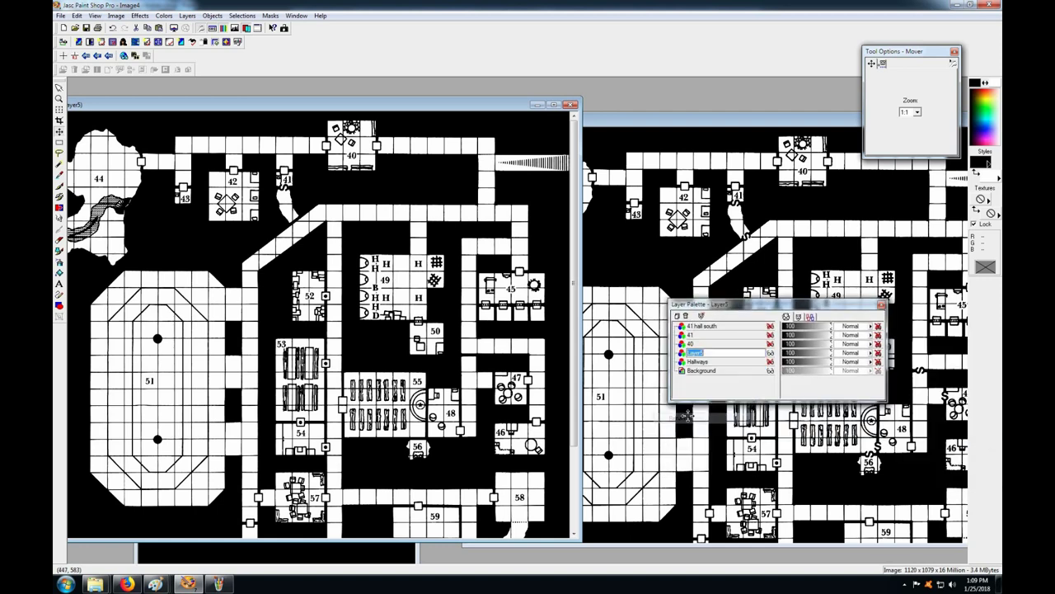
text(Secret Door 41)
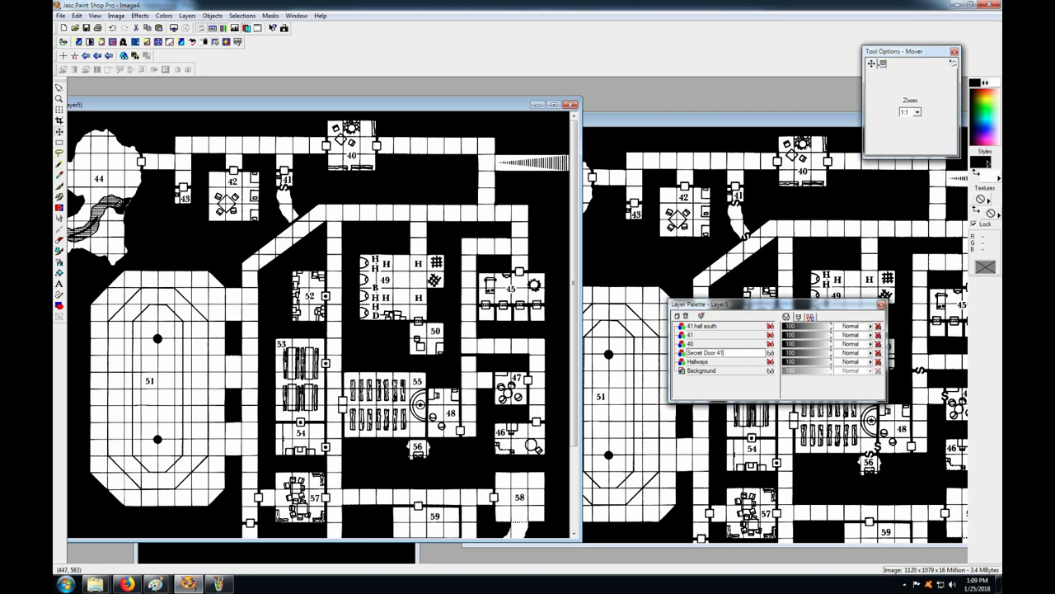
Show the Hallways layer, test the Secret Door 41 layer by toggling its visibility, and leave it hidden
click(760, 363)
click(737, 354)
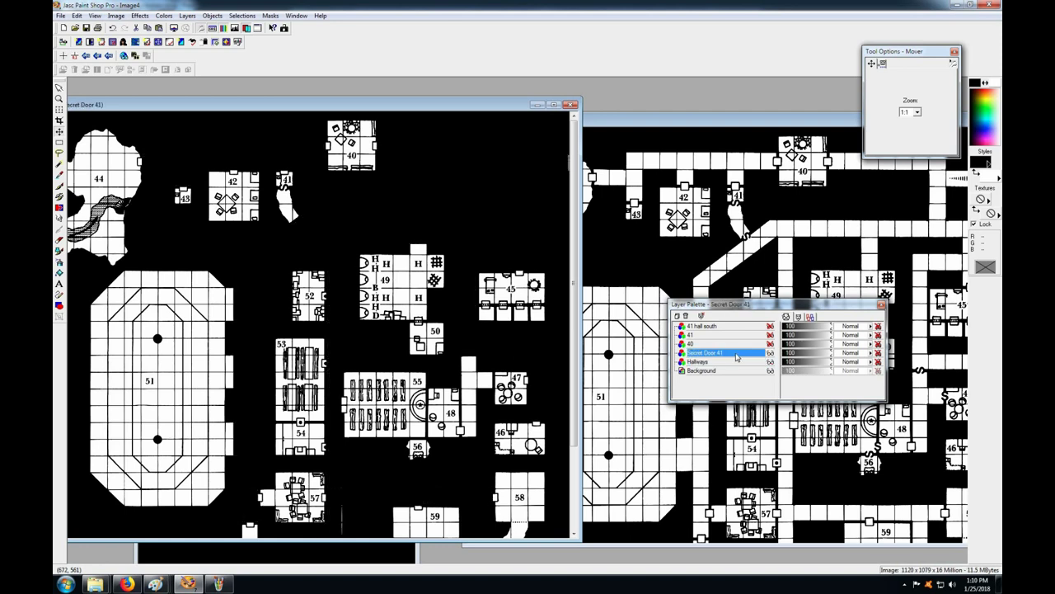
click(770, 354)
click(771, 354)
click(771, 355)
click(771, 355)
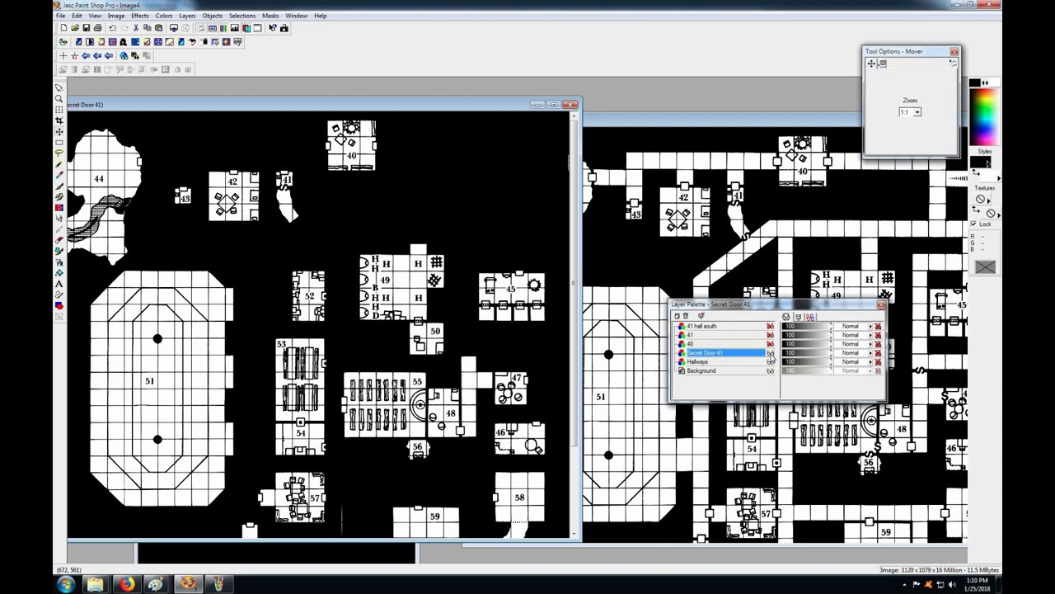
click(771, 356)
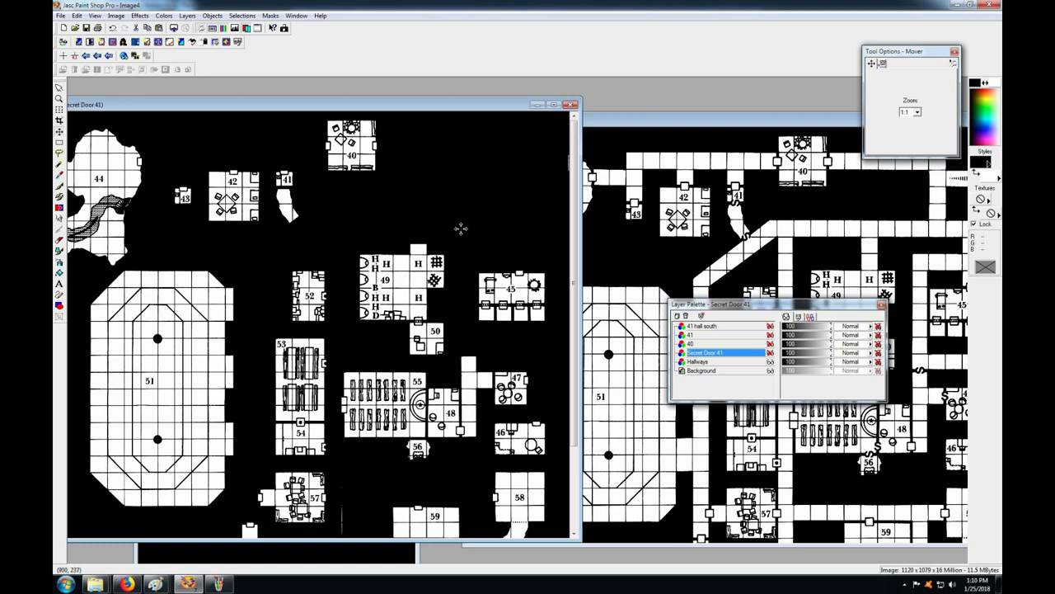
drag(374, 105, 423, 113)
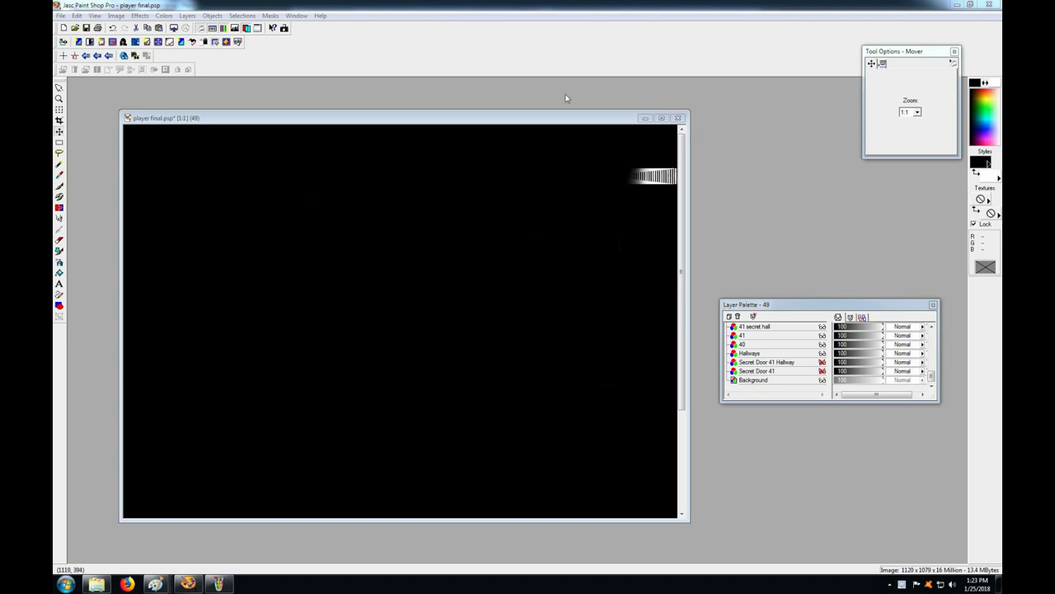
drag(566, 118, 567, 125)
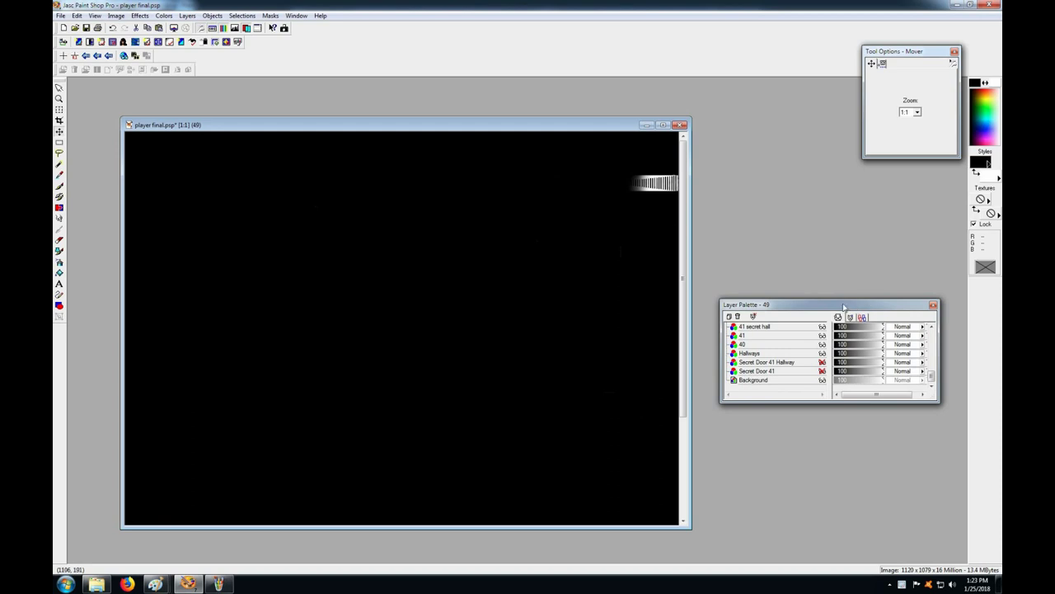
drag(844, 307, 841, 297)
mouse_move(929, 368)
mouse_down()
mouse_move(929, 326)
mouse_move(930, 367)
mouse_up()
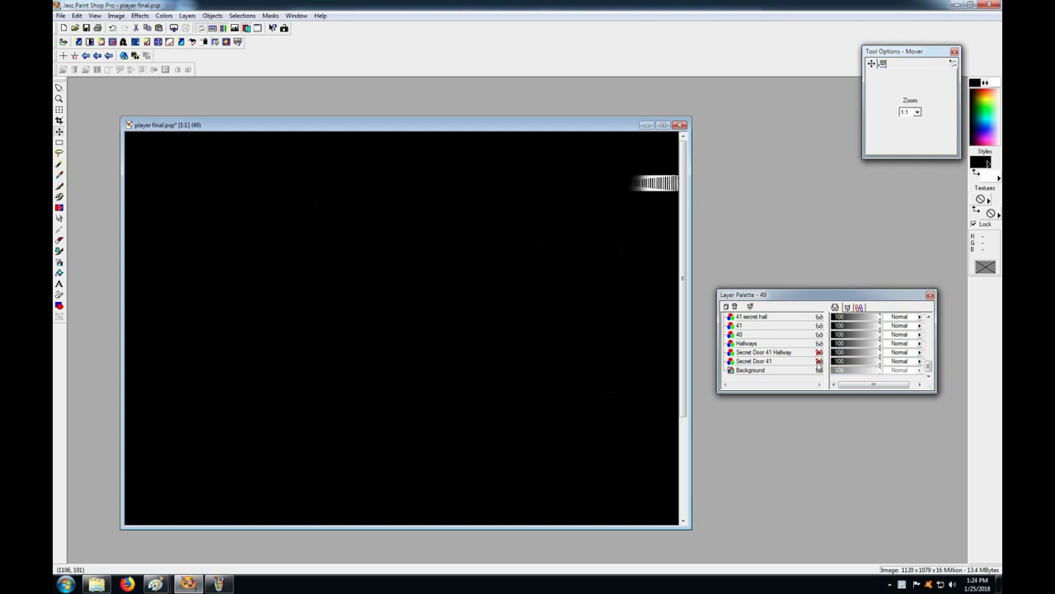
Set the Eraser to opacity 86 and hardness 74 and erase the Hallways layer along the stairs to the corridor junction
click(747, 344)
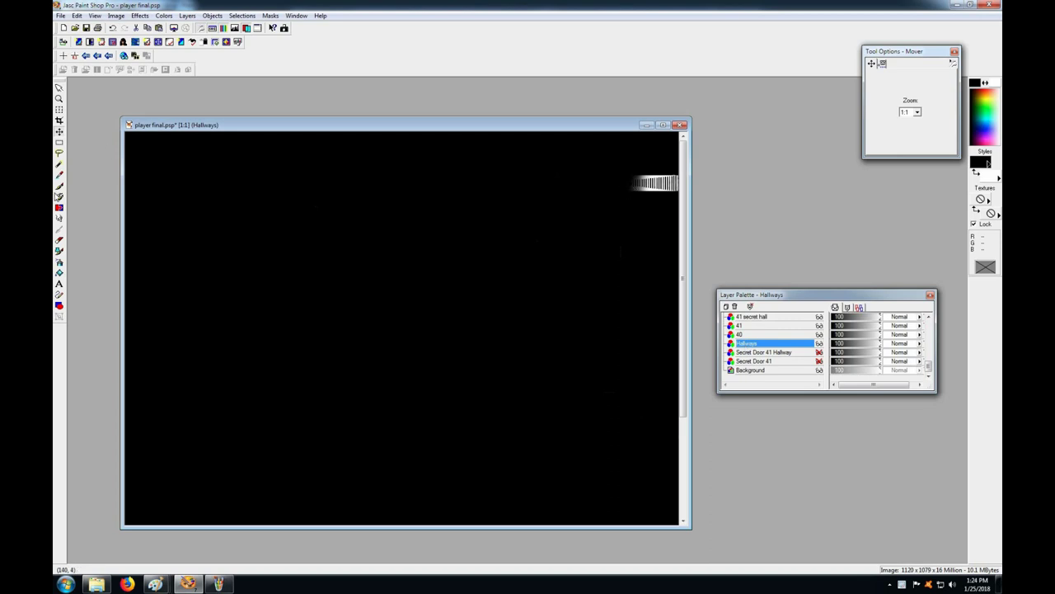
click(60, 246)
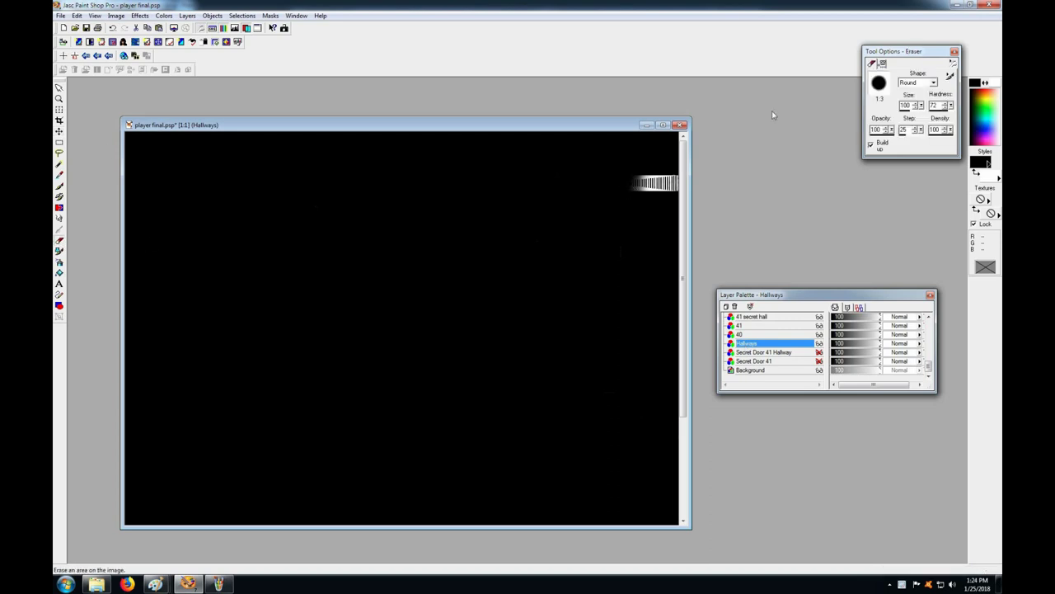
drag(890, 134, 886, 142)
click(953, 108)
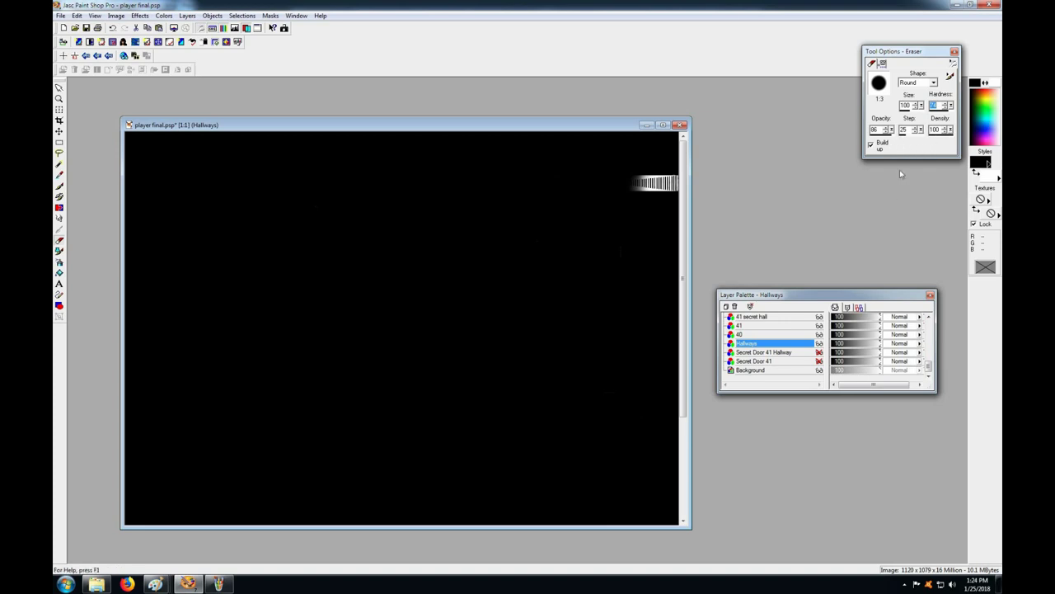
drag(660, 182, 590, 182)
Set the Eraser size to 57 and erase the Hallways cover south of the junction and west to room 40's door
drag(921, 106, 913, 113)
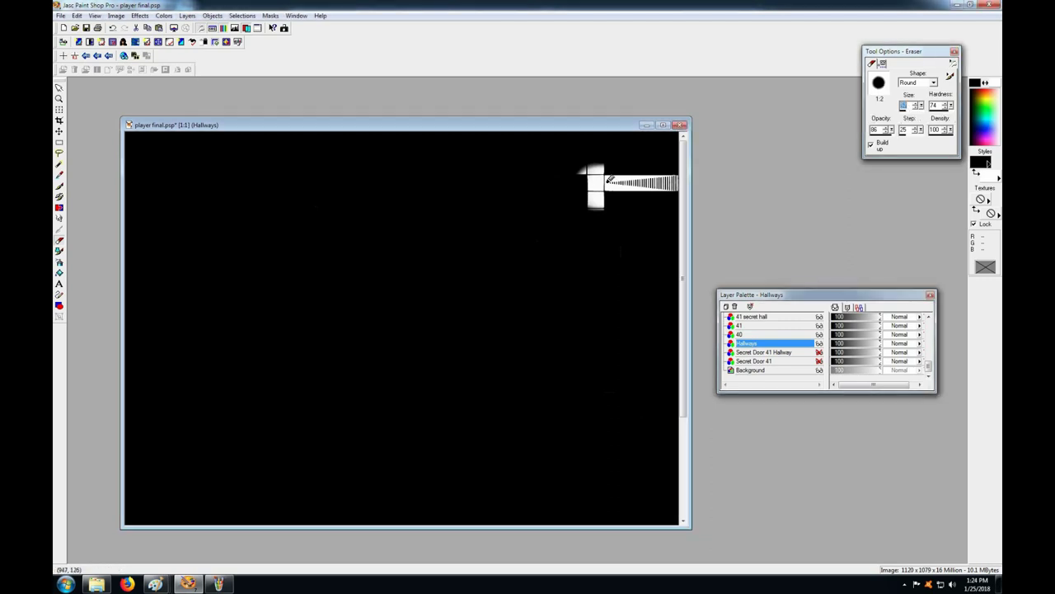
mouse_move(600, 178)
mouse_down()
mouse_move(581, 169)
mouse_move(595, 210)
mouse_up()
mouse_move(603, 157)
mouse_down()
mouse_move(598, 186)
mouse_move(608, 171)
mouse_move(599, 166)
mouse_move(559, 174)
mouse_move(571, 159)
mouse_move(540, 172)
mouse_move(533, 157)
mouse_move(491, 165)
mouse_up()
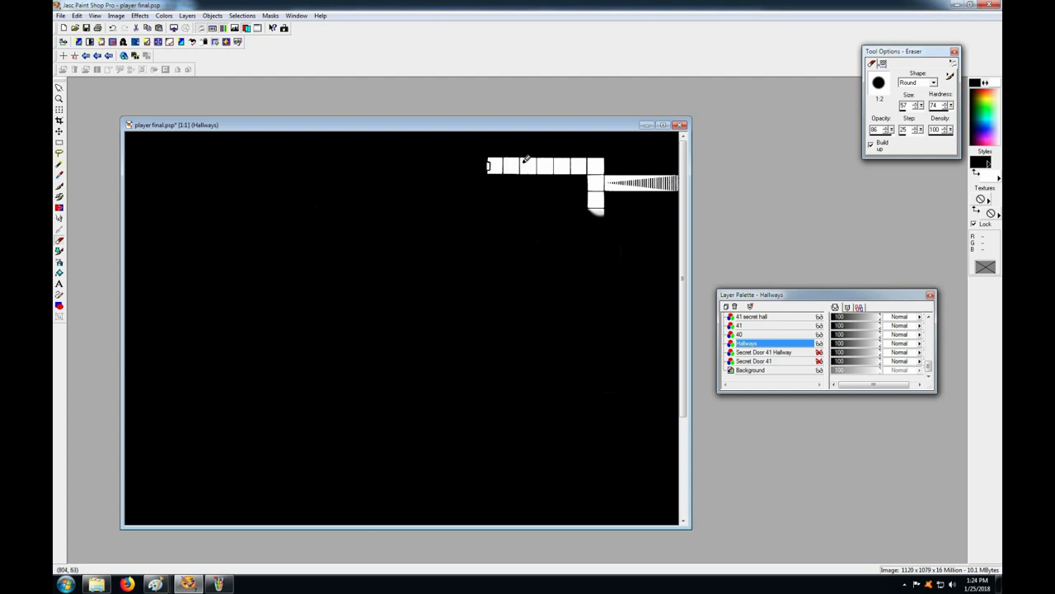
Pick the room 40 cover layer on the map with the Mover tool and hide it
click(58, 131)
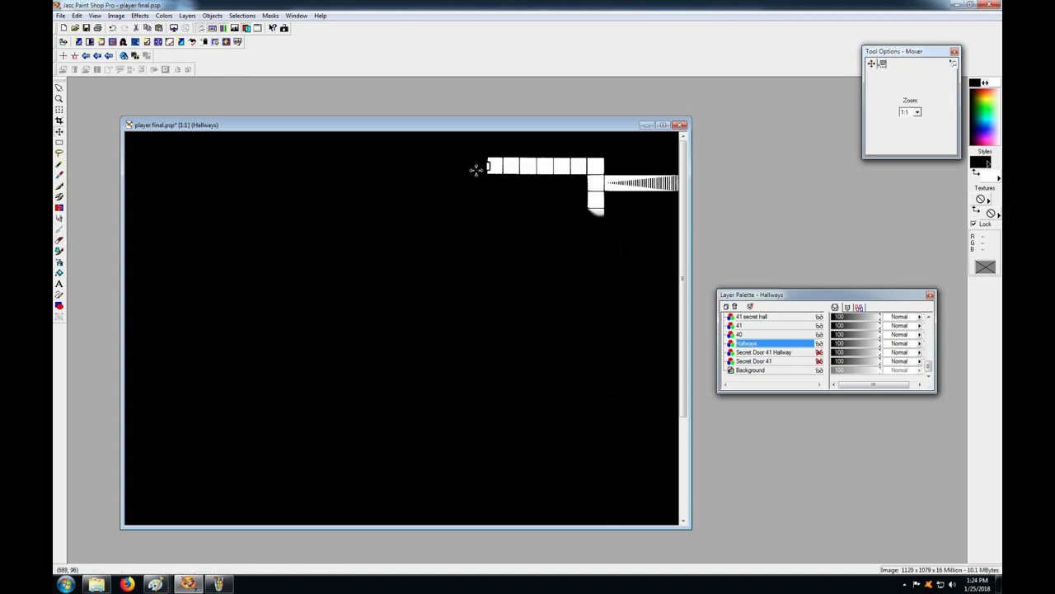
right_click(473, 167)
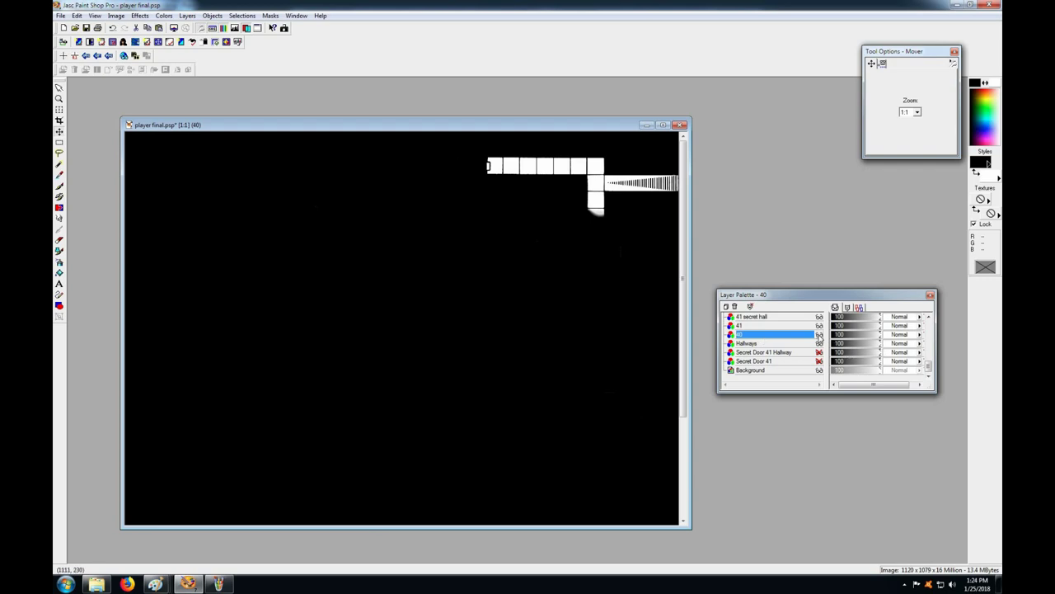
click(819, 334)
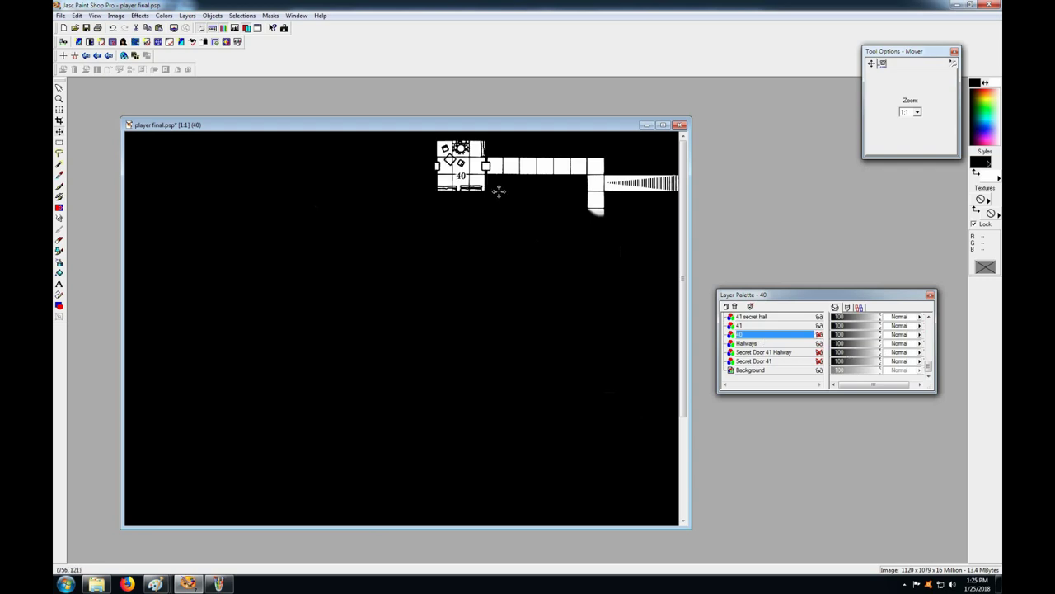
Erase the Hallways layer along the corridor west of room 40 and down the branch to room 41's door
click(776, 344)
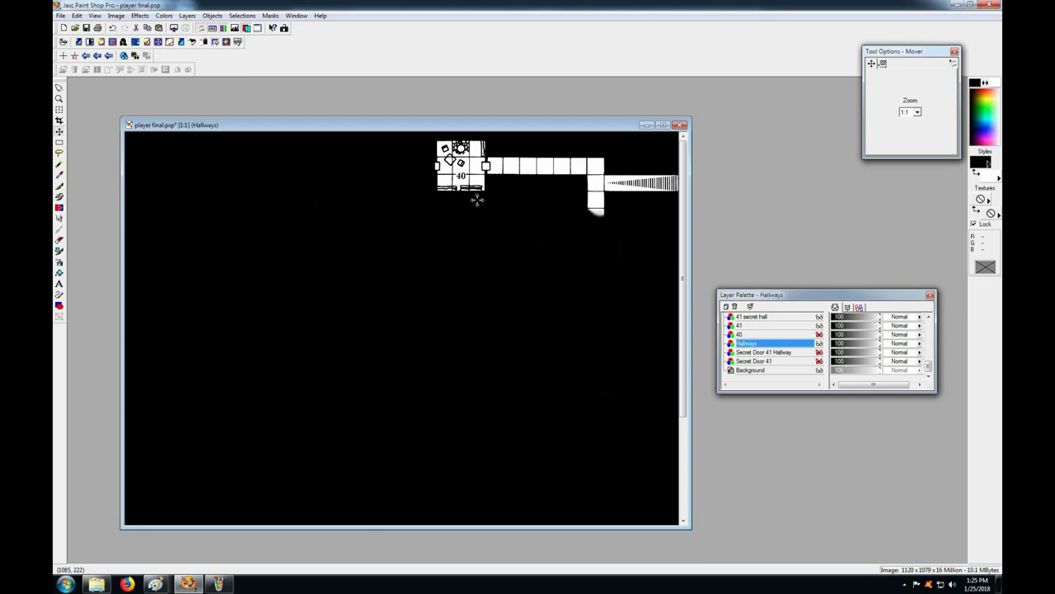
click(60, 243)
mouse_move(426, 163)
mouse_down()
mouse_move(386, 153)
mouse_move(381, 165)
mouse_move(406, 178)
mouse_move(383, 191)
mouse_move(412, 187)
mouse_up()
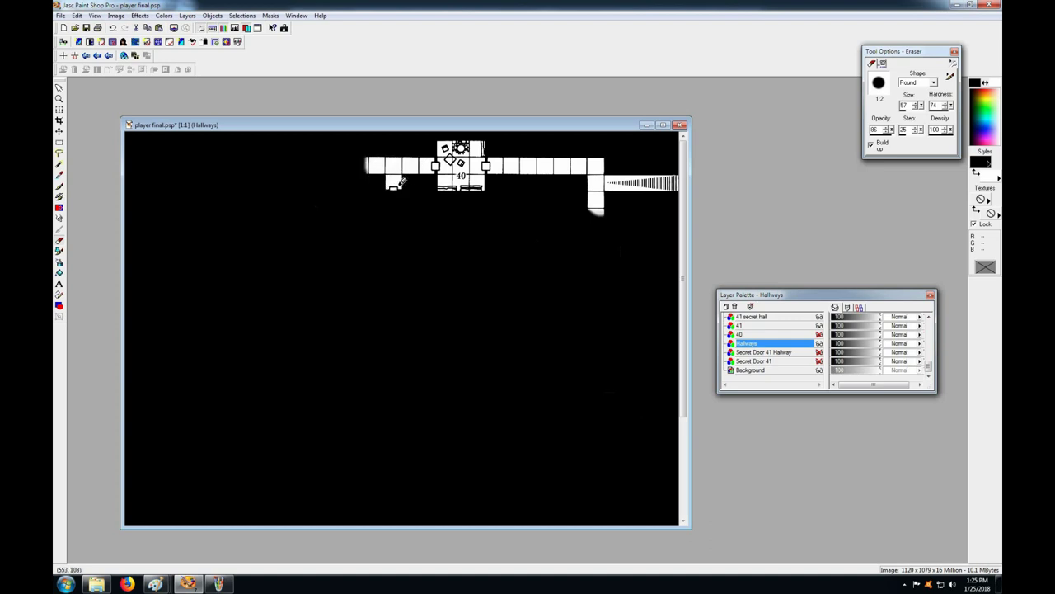
Switch to the Mover tool, select the room 41 cover layer and hide it
click(59, 132)
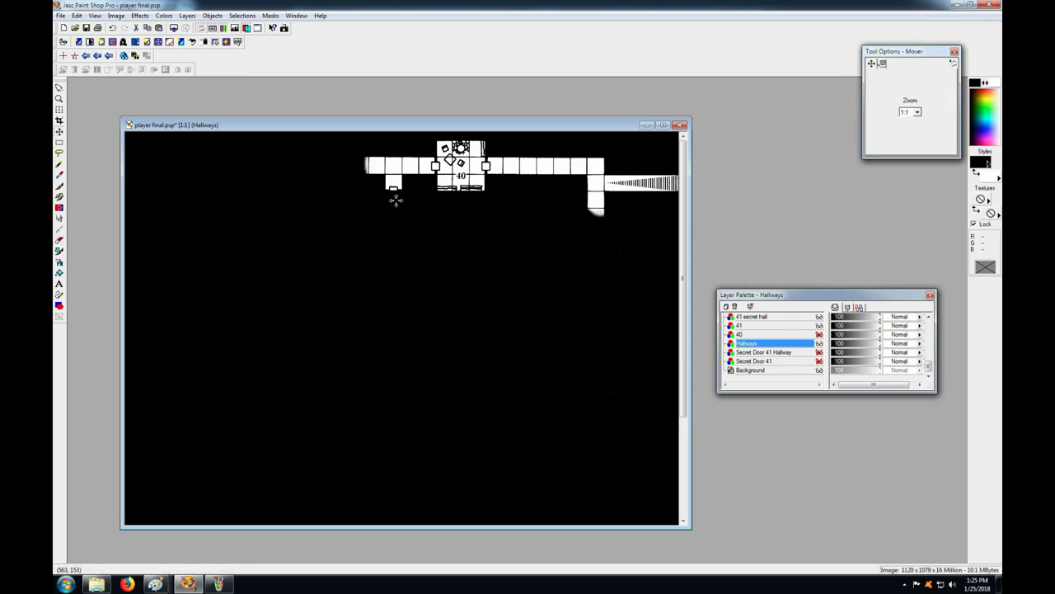
click(754, 326)
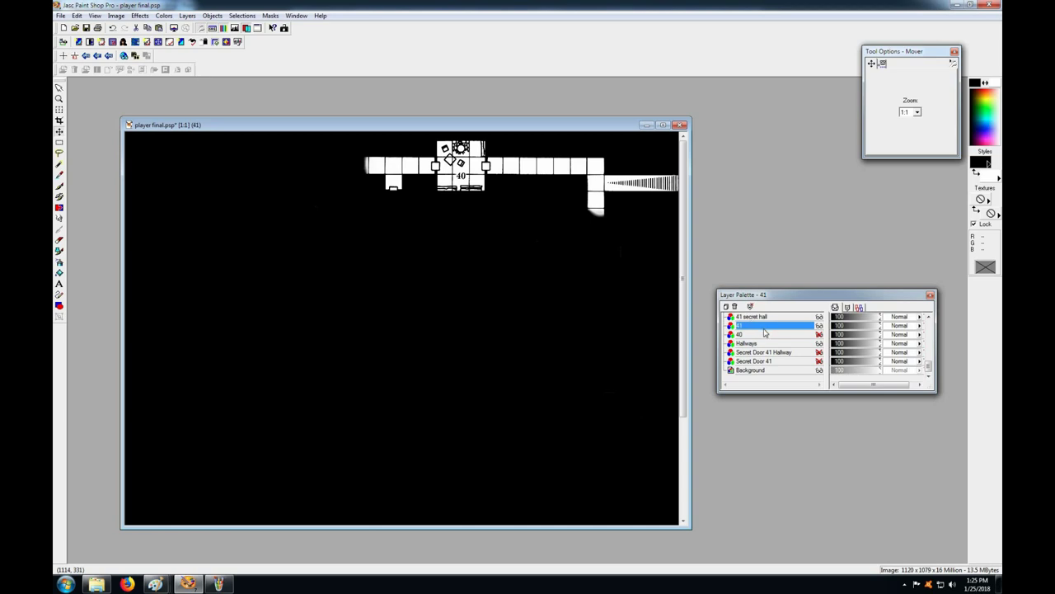
mouse_move(765, 332)
click(820, 326)
Hide the 41 secret hall cover layer and show the Secret Door 41 layer
click(412, 221)
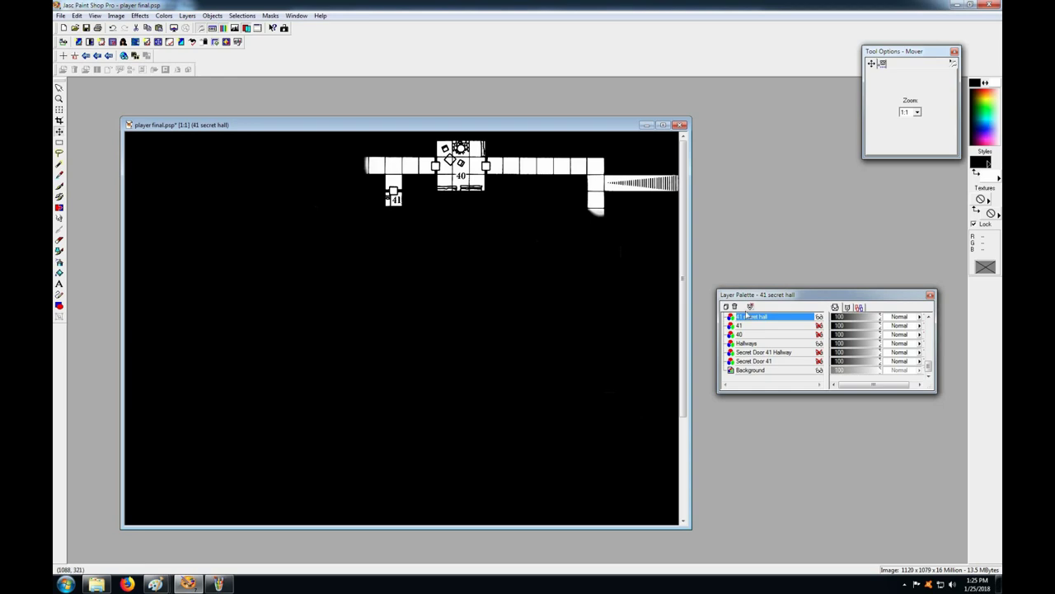
click(819, 317)
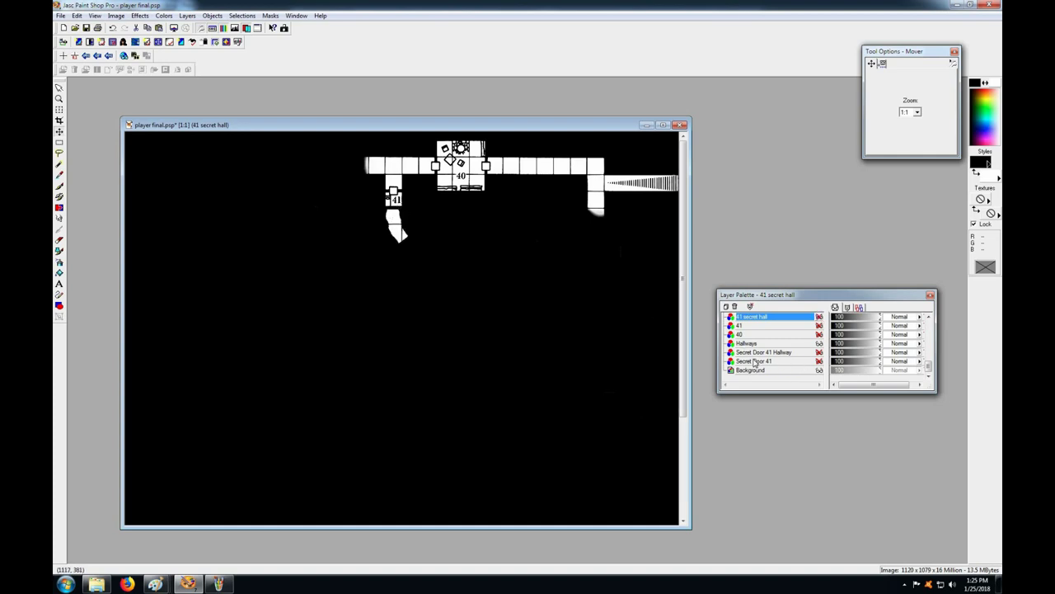
click(819, 362)
Show the Secret Door 41 Hallway layer and erase the Hallways cover over the diagonal corridor and the north corridor to room 42's door
click(760, 345)
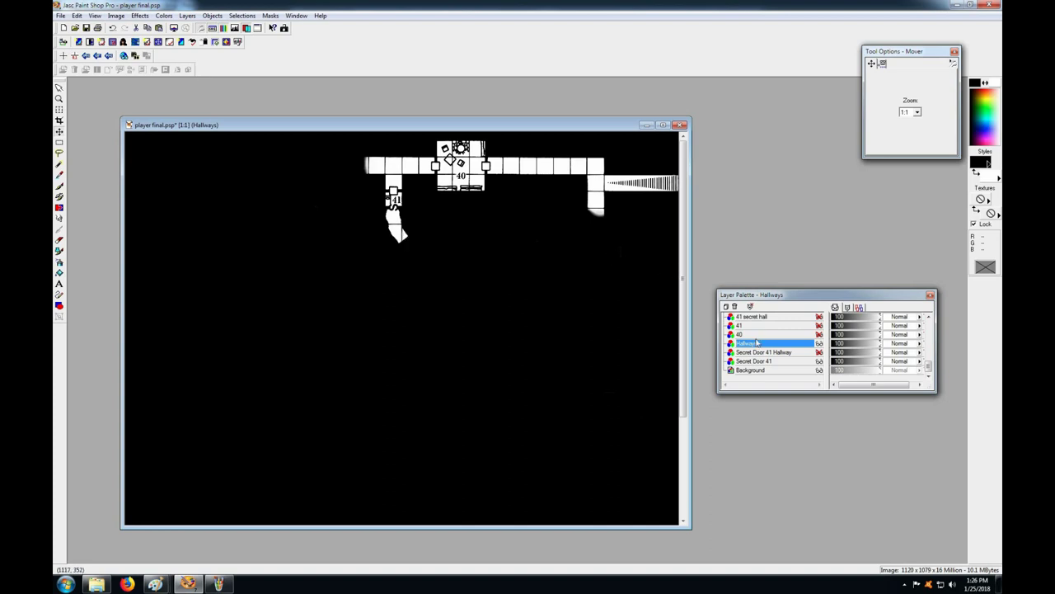
click(59, 240)
mouse_move(404, 235)
mouse_down()
mouse_move(400, 252)
mouse_move(415, 238)
mouse_move(433, 250)
mouse_up()
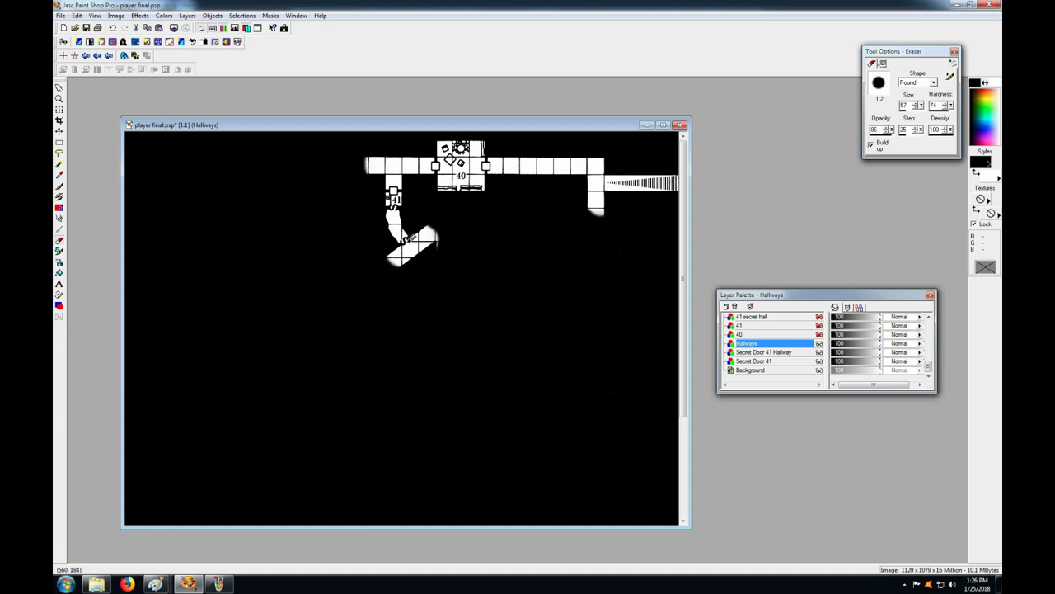
mouse_move(414, 245)
mouse_down()
mouse_move(434, 226)
mouse_move(443, 242)
mouse_move(454, 228)
mouse_move(393, 266)
mouse_move(417, 249)
mouse_up()
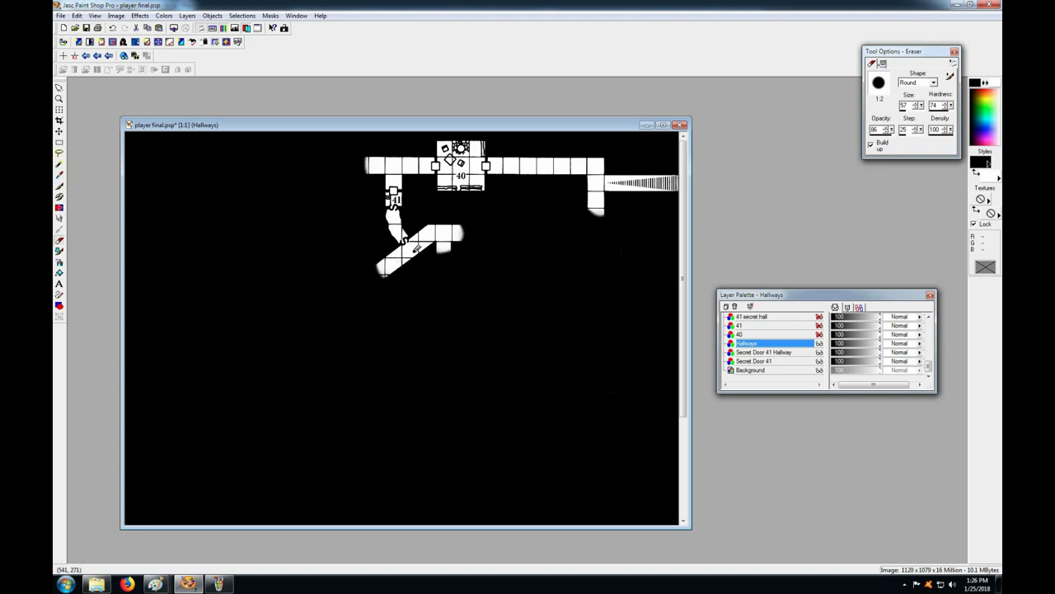
mouse_move(377, 163)
mouse_down()
mouse_move(326, 165)
mouse_move(360, 179)
mouse_move(345, 186)
mouse_up()
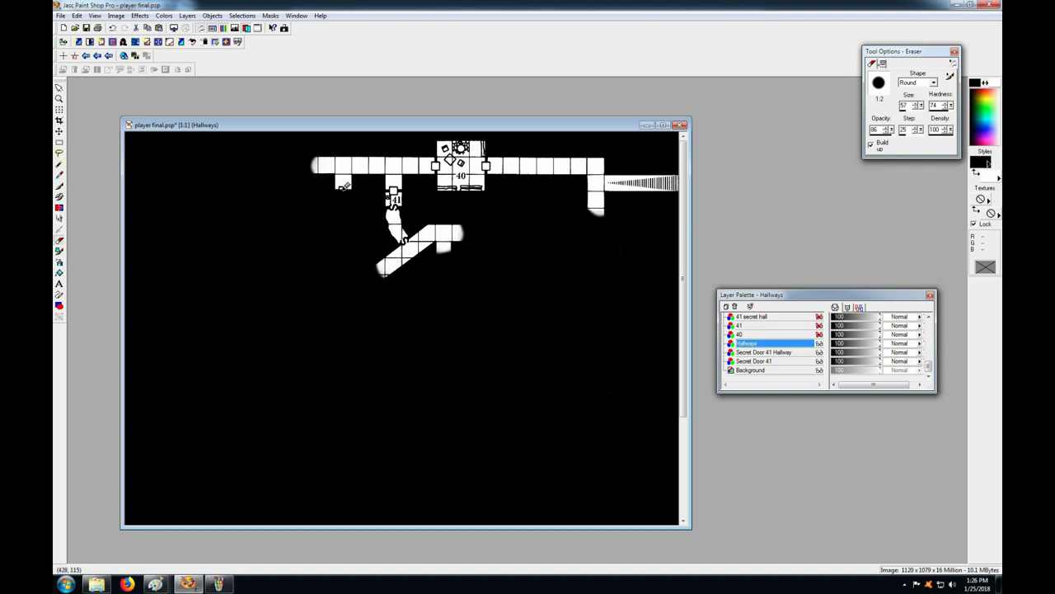
Switch to the Mover tool, select the room 42 cover layer from the map and hide it
click(58, 131)
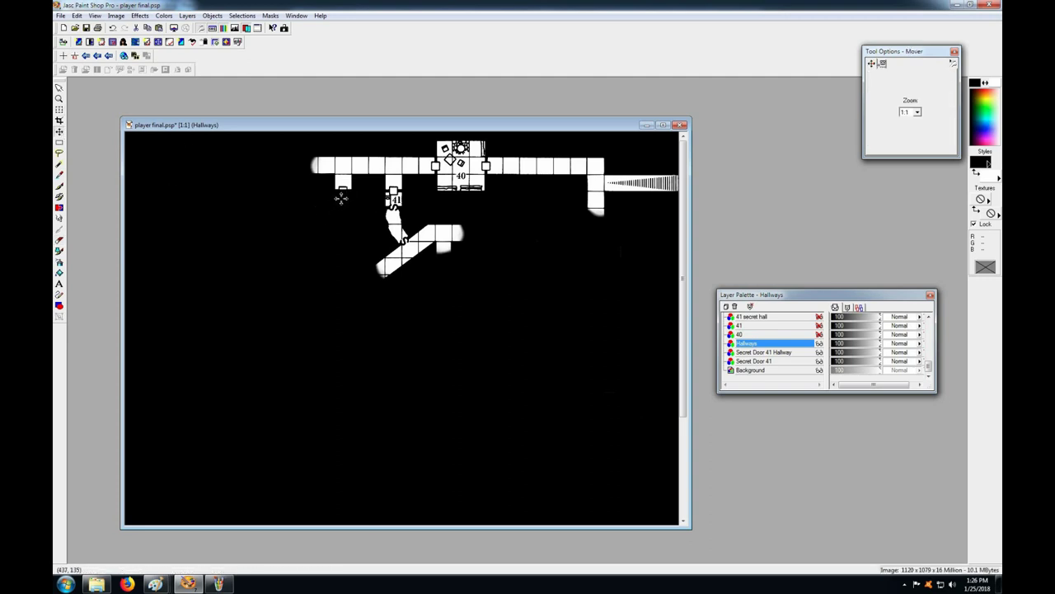
key(ctrl+z)
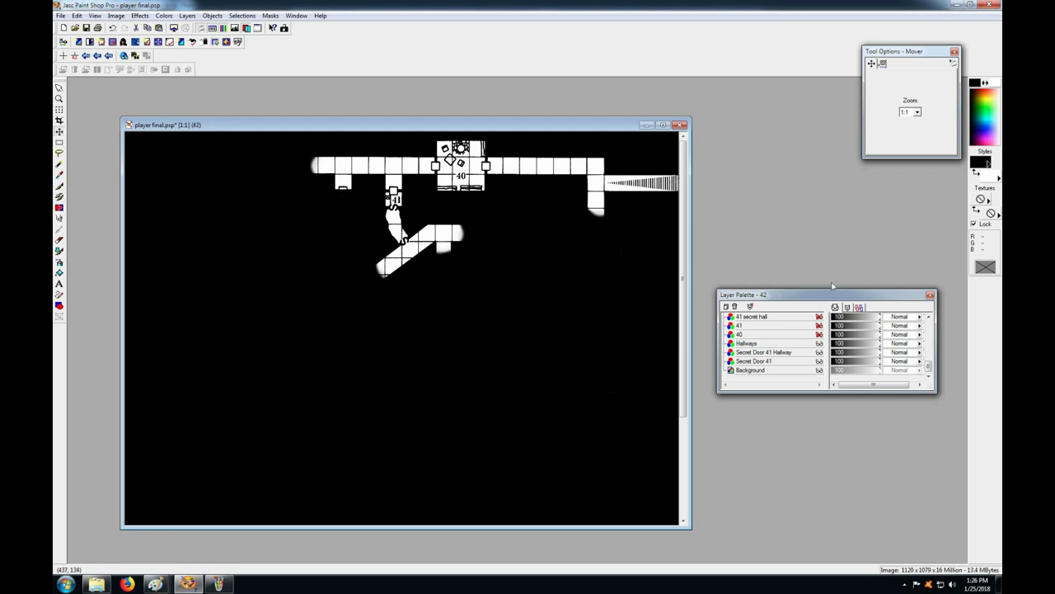
scroll(928, 361, up, 1)
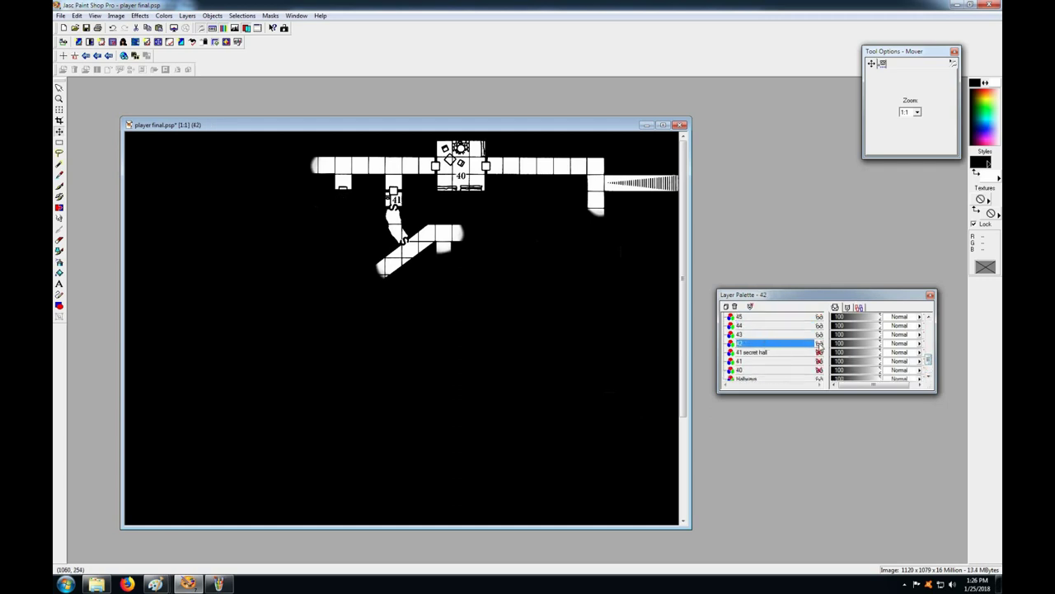
click(819, 344)
Move the Layer Palette higher, lengthen it to list most of the layers at once, and look through the layer list
drag(799, 294, 787, 184)
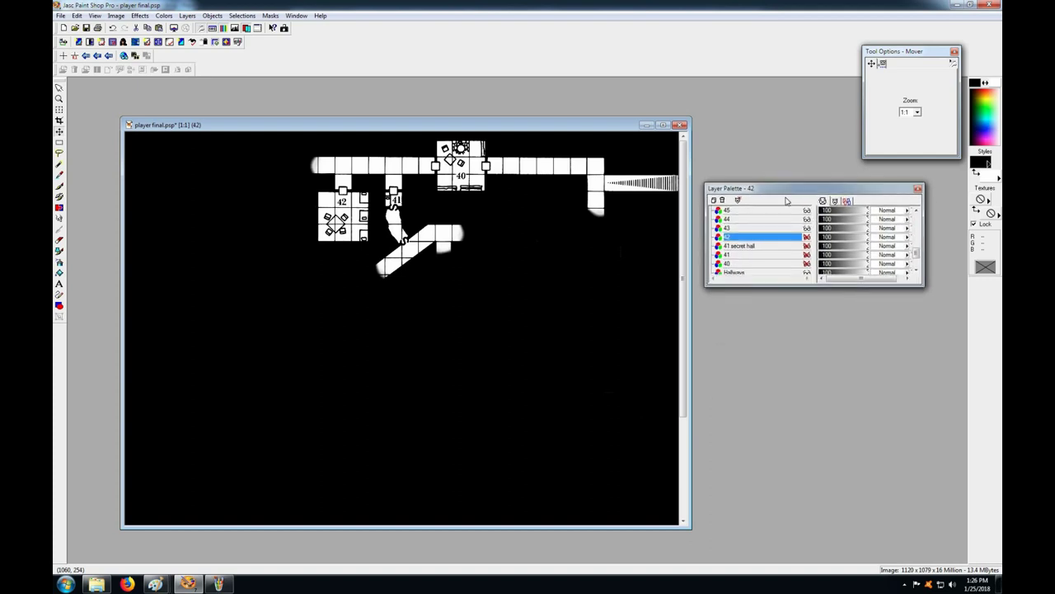
drag(790, 286, 779, 454)
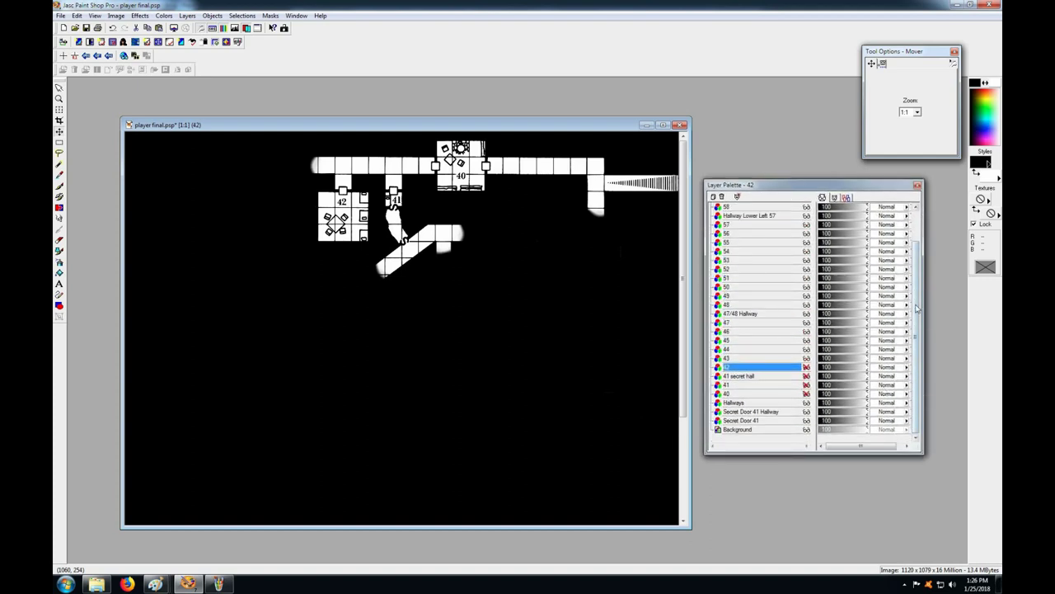
scroll(919, 272, up, 2)
scroll(919, 310, down, 2)
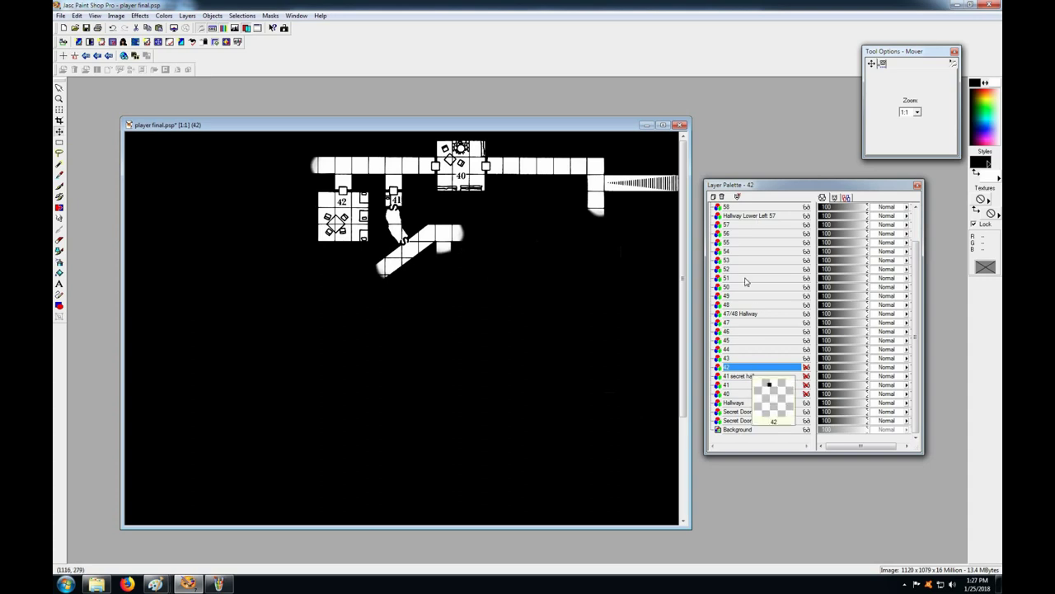
mouse_move(745, 247)
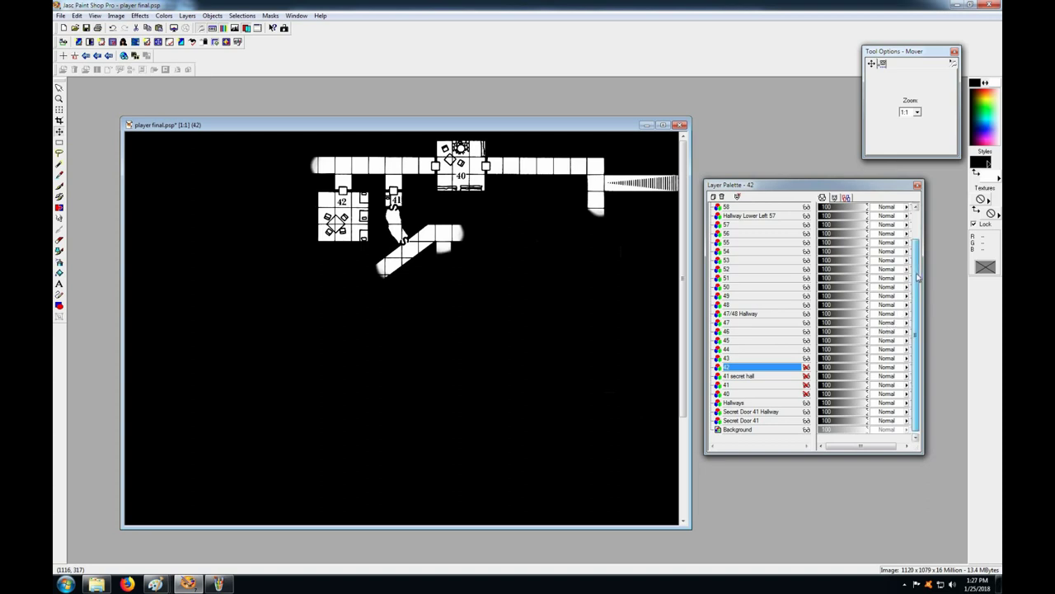
scroll(917, 297, up, 2)
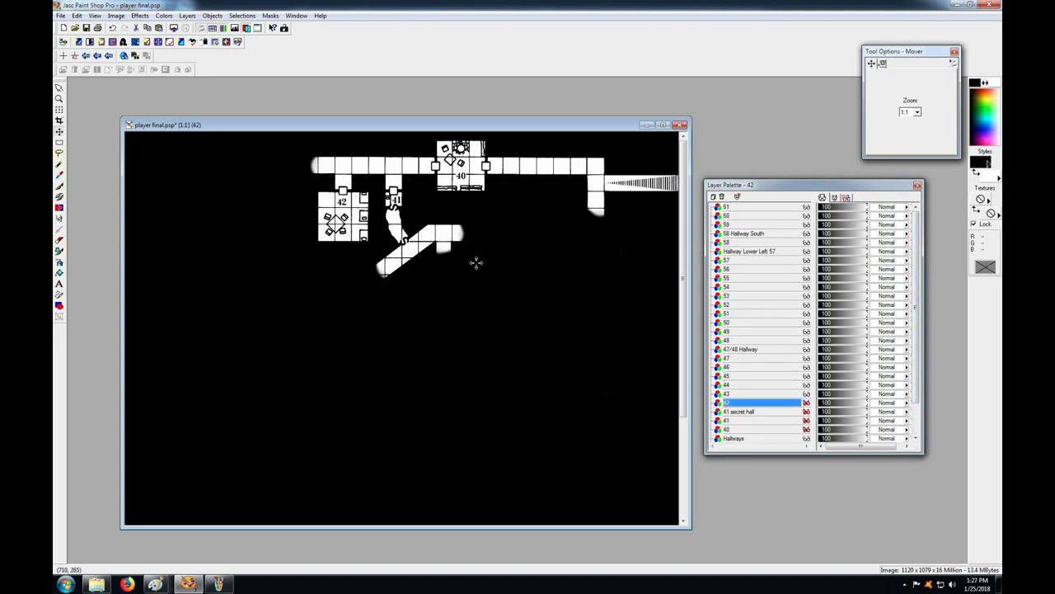
Erase the Hallways layer along the corridors northwest of room 42 and eastward from the diagonal corridor to its south branch
click(59, 240)
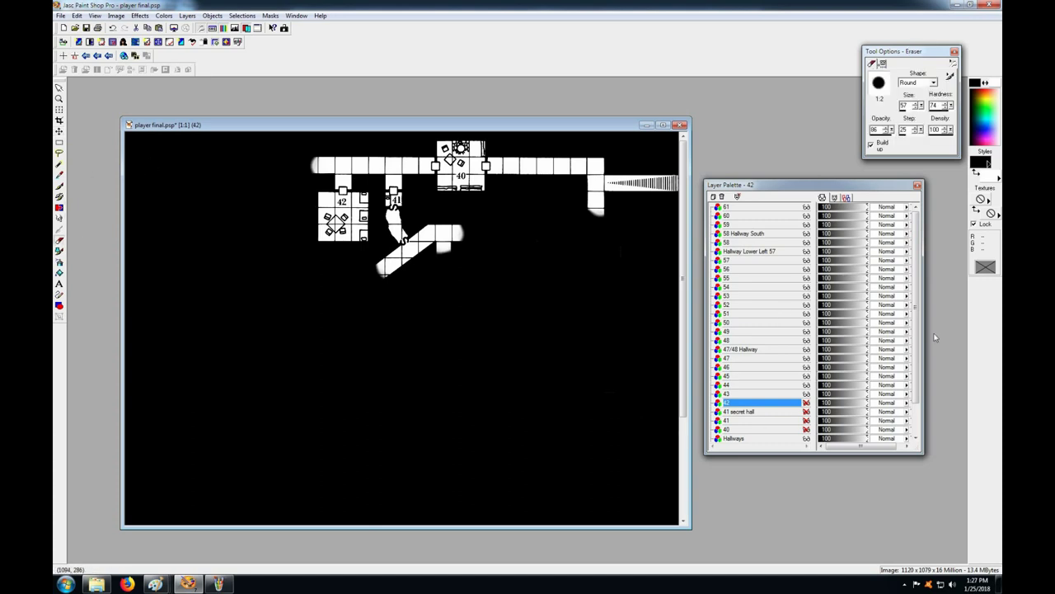
drag(918, 324, 918, 352)
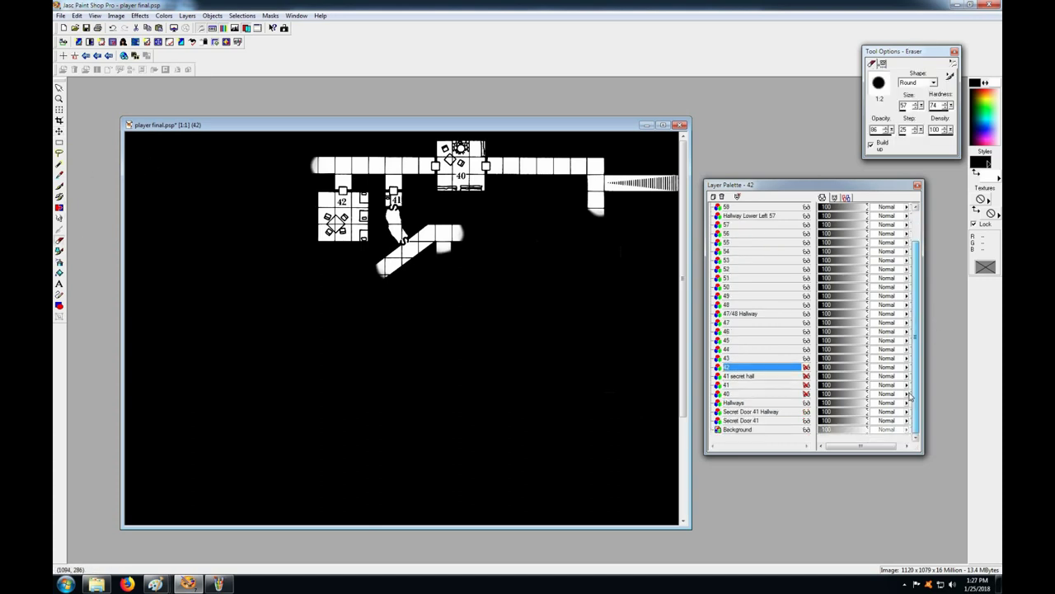
click(735, 403)
mouse_move(314, 166)
mouse_down()
mouse_move(274, 160)
mouse_move(295, 200)
mouse_move(277, 169)
mouse_move(260, 182)
mouse_move(276, 191)
mouse_up()
mouse_move(452, 233)
mouse_down()
mouse_move(521, 231)
mouse_move(492, 236)
mouse_move(537, 227)
mouse_move(527, 261)
mouse_up()
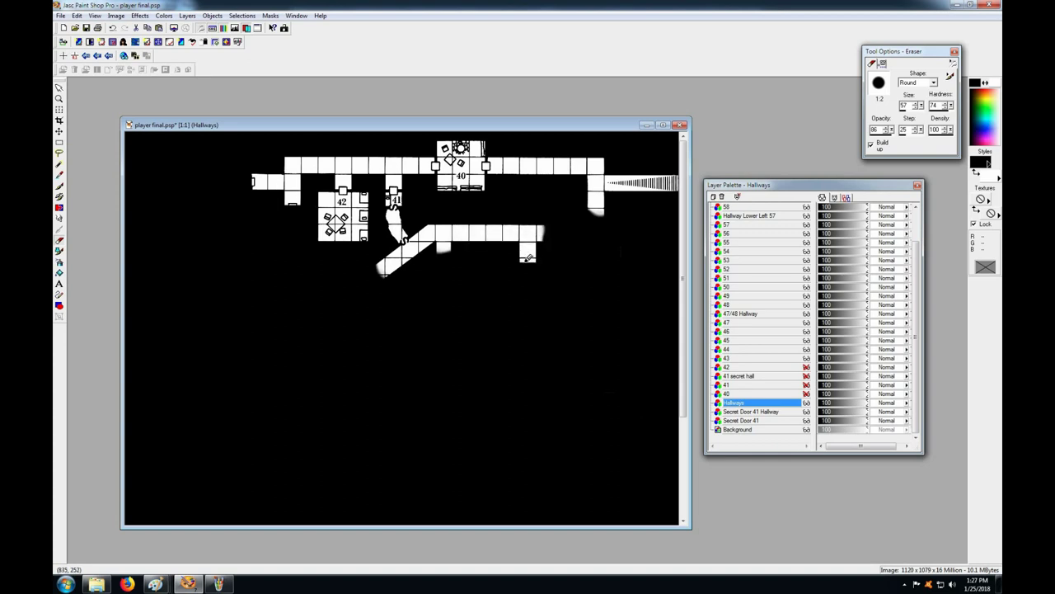
Switch to the Mover tool, select the room 49 cover layer below the south branch and hide it
click(58, 131)
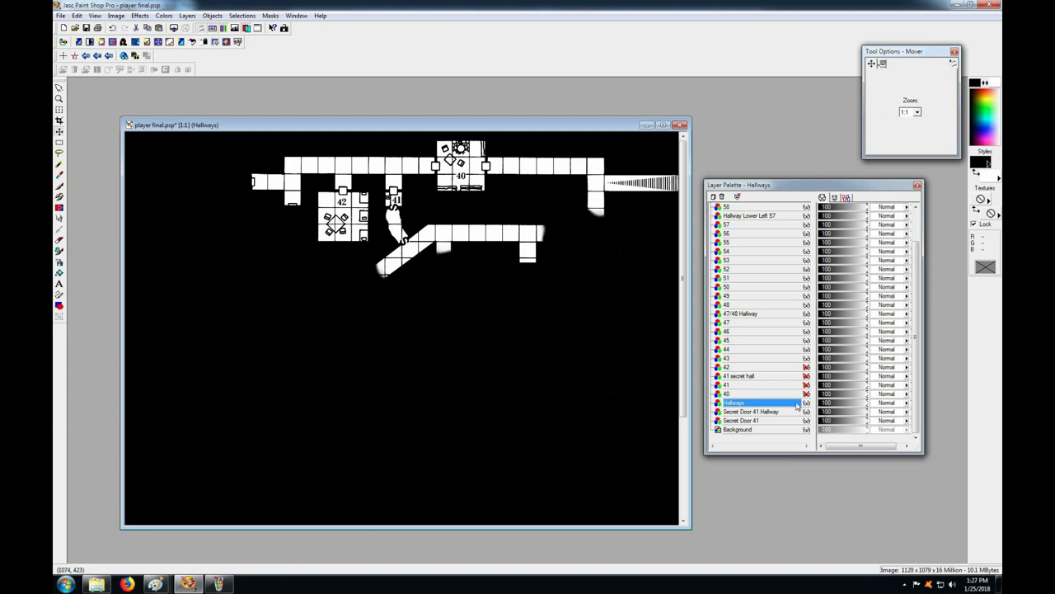
click(524, 283)
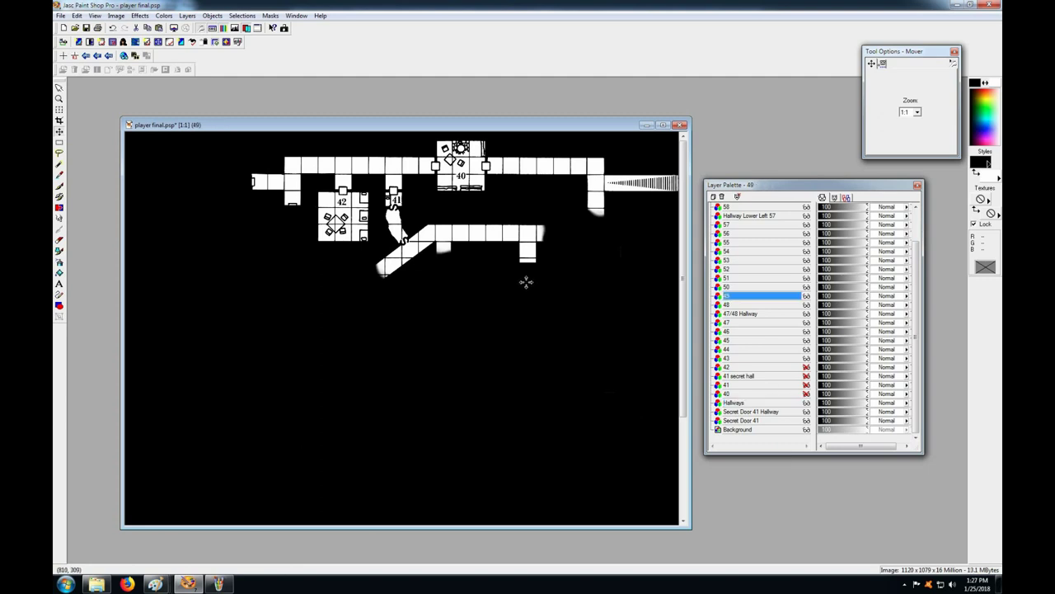
click(806, 296)
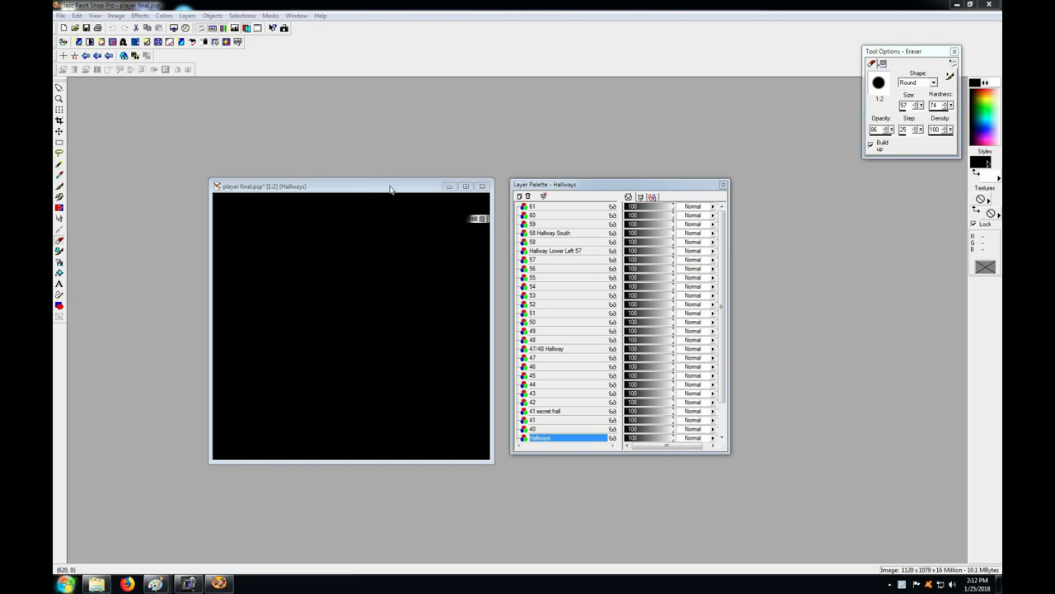
Bring up the Save As dialog for player final.psp and dismiss it without saving
drag(390, 190, 398, 189)
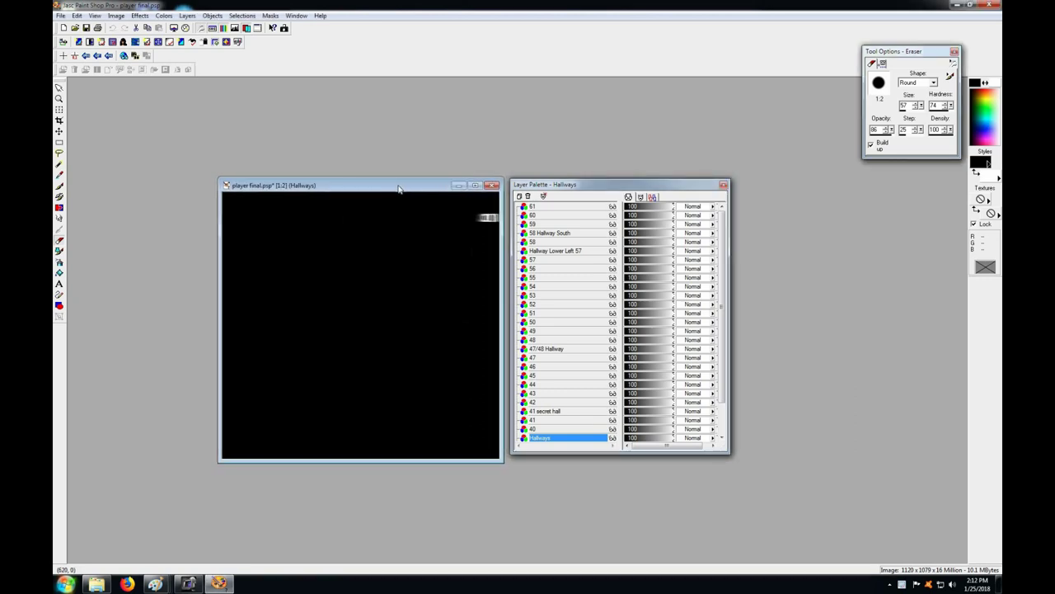
click(60, 16)
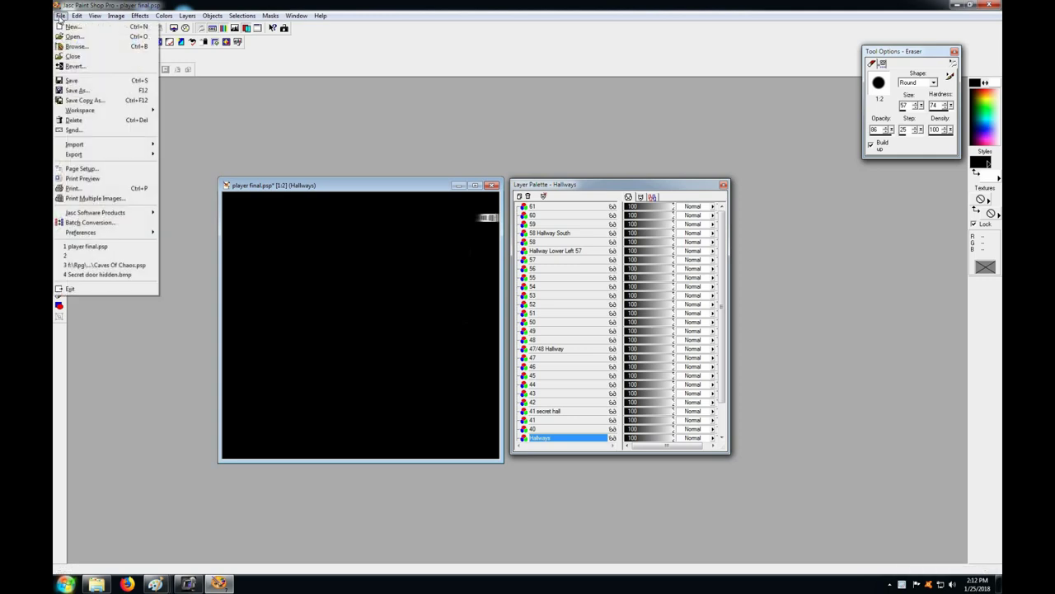
click(78, 89)
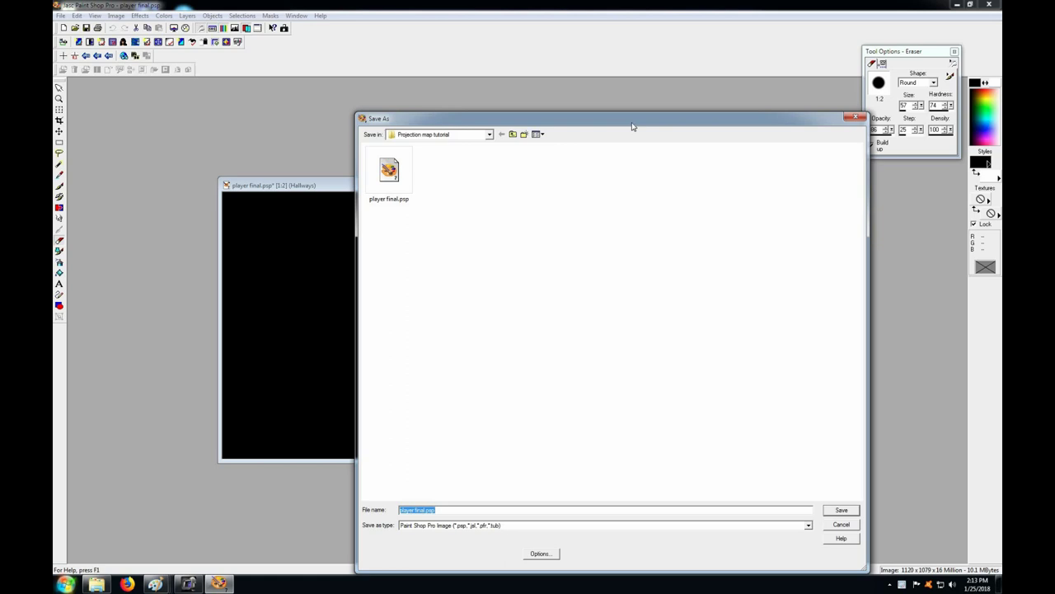
click(855, 118)
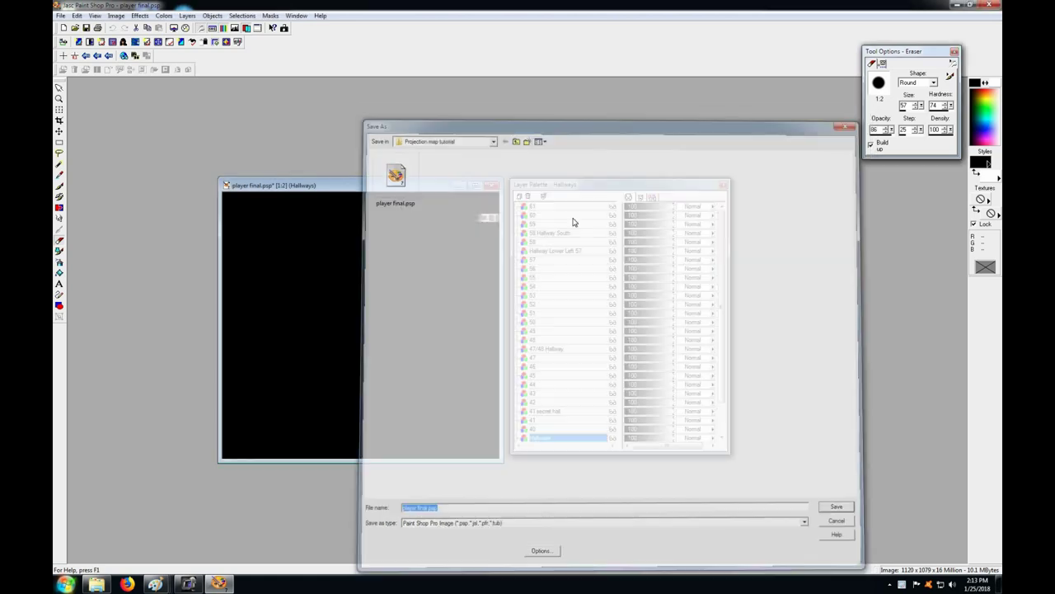
drag(428, 192, 412, 191)
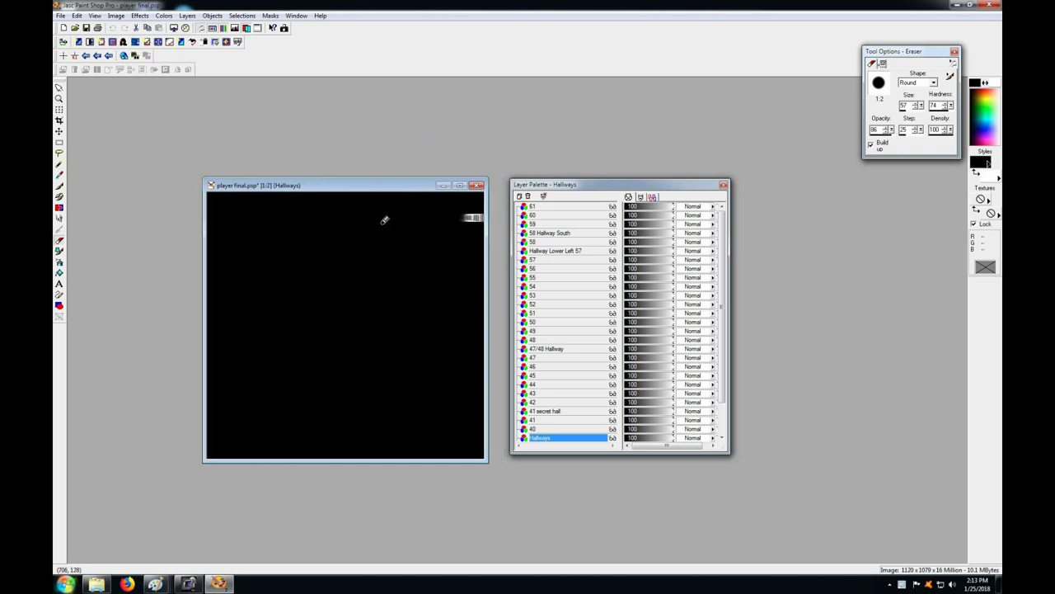
click(60, 18)
click(79, 90)
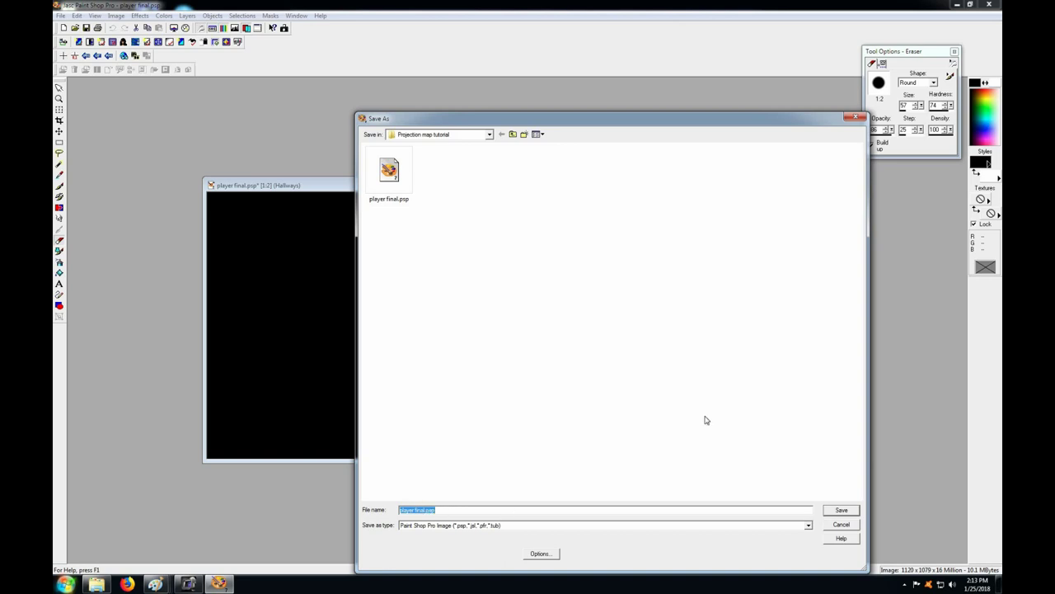
click(856, 117)
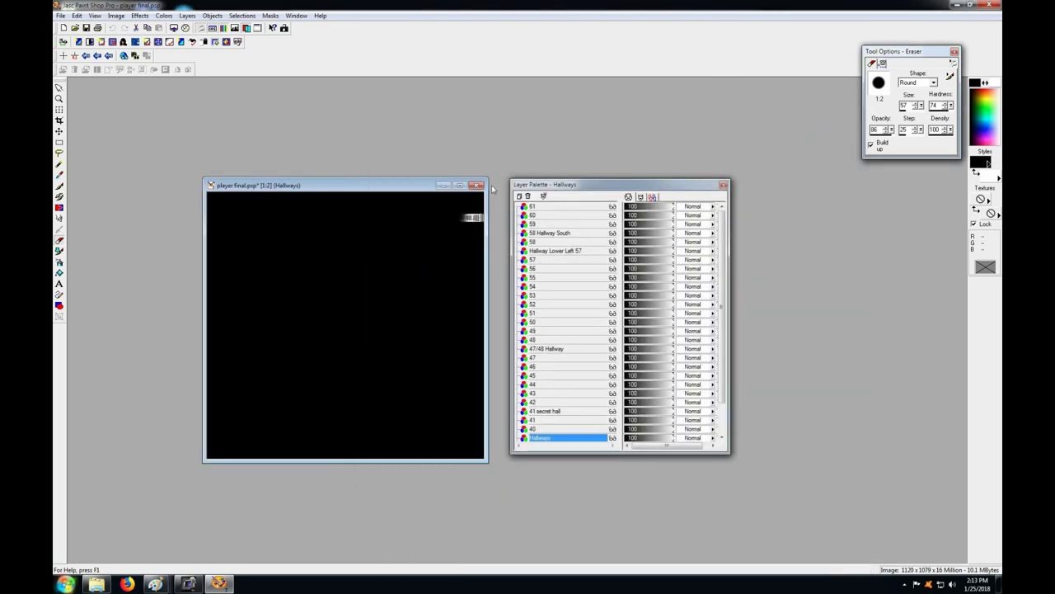
drag(401, 188, 388, 186)
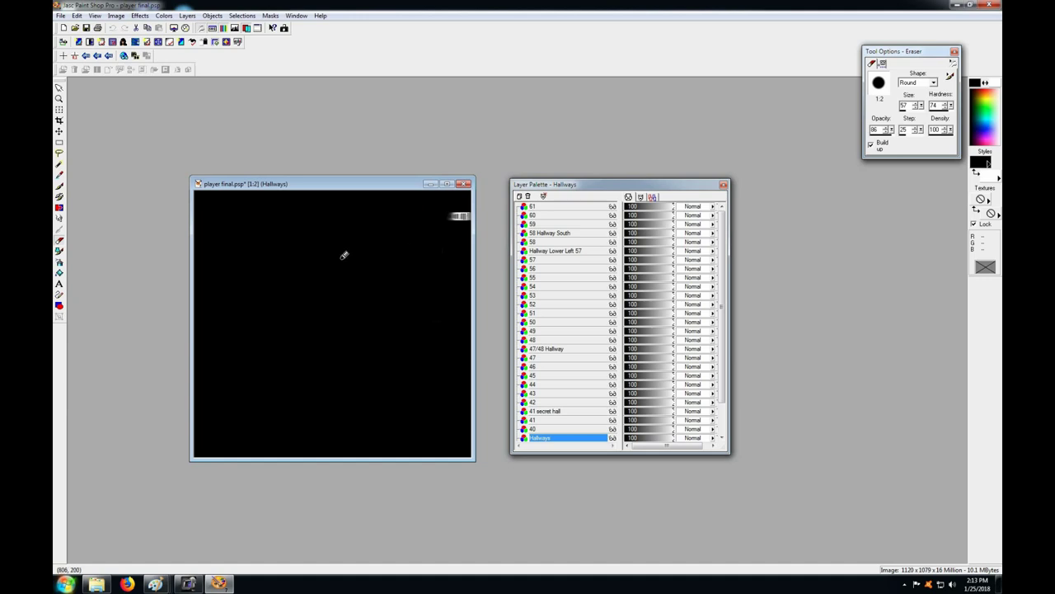
drag(398, 189, 431, 191)
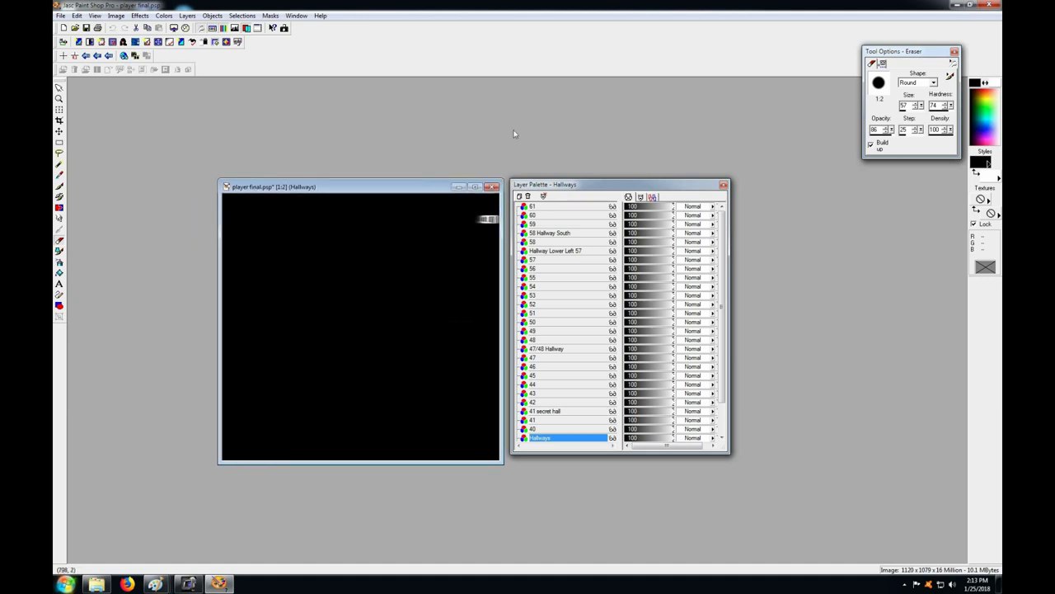